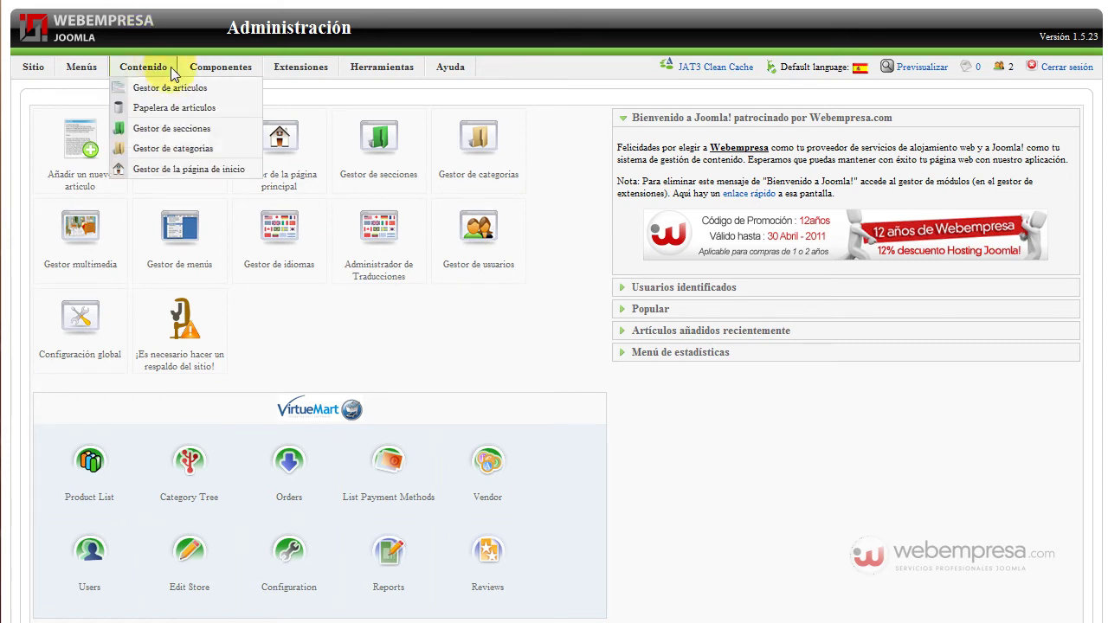
Open JCE Administration from the Componentes menu and review its list of editor plugins
mouse_move(221, 66)
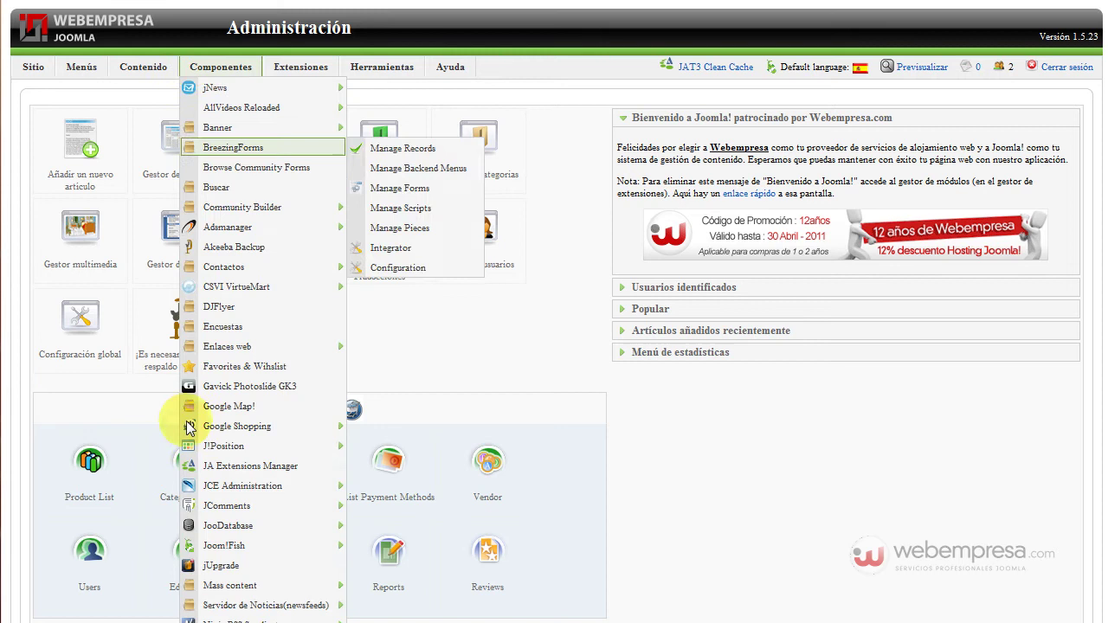
left_click(234, 486)
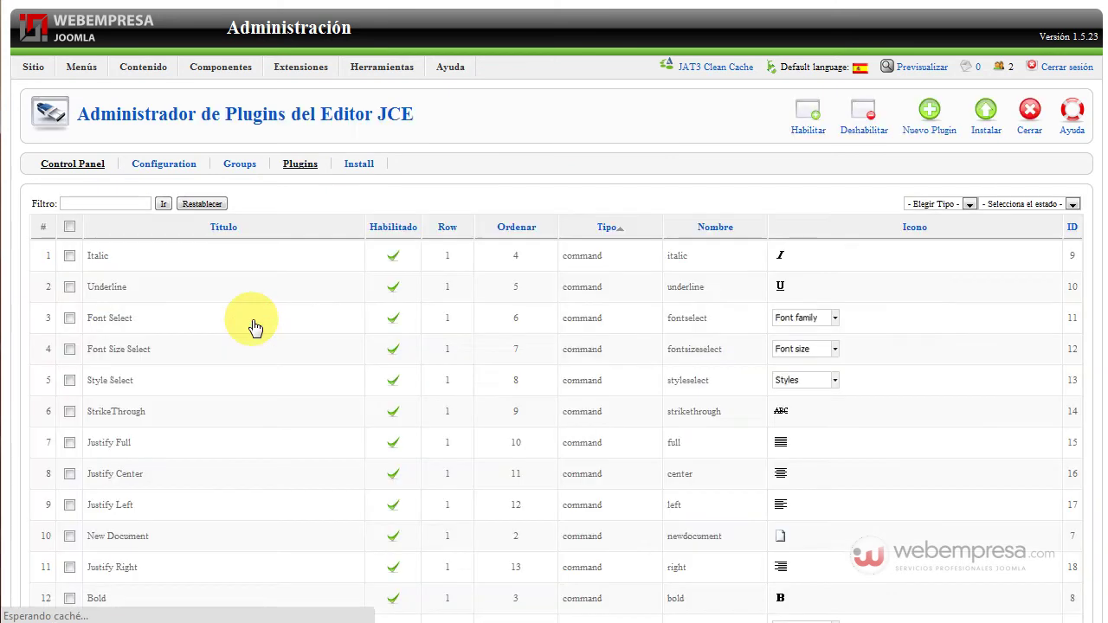
scroll(252, 322, "down", 15)
scroll(237, 288, "down", 5)
scroll(236, 286, "up", 5)
scroll(234, 303, "down", 1)
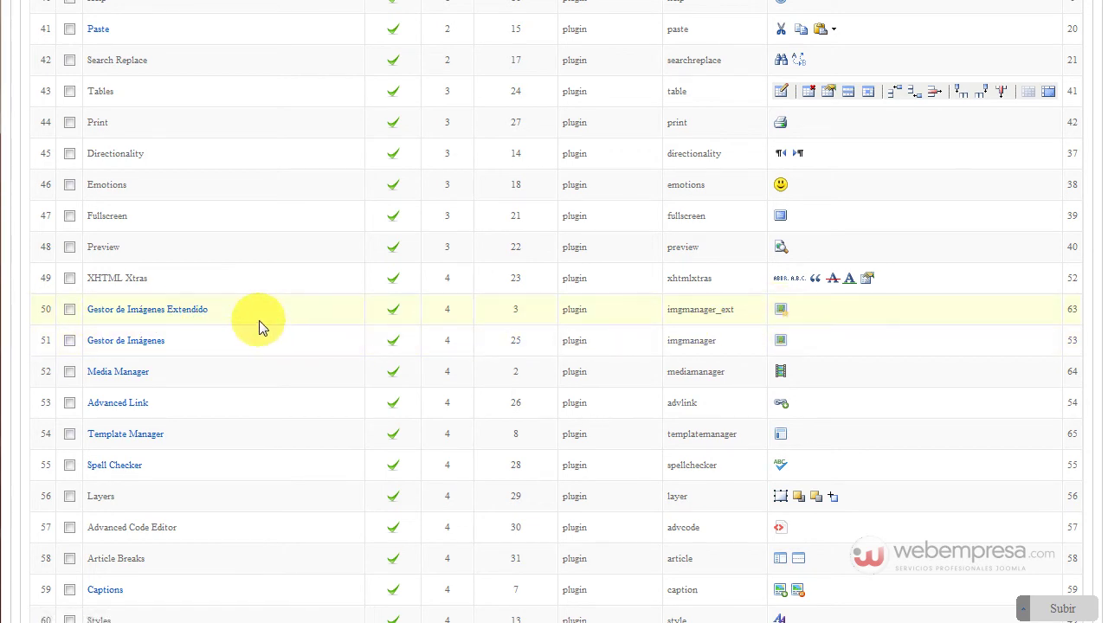
scroll(259, 321, "up", 15)
scroll(242, 298, "up", 3)
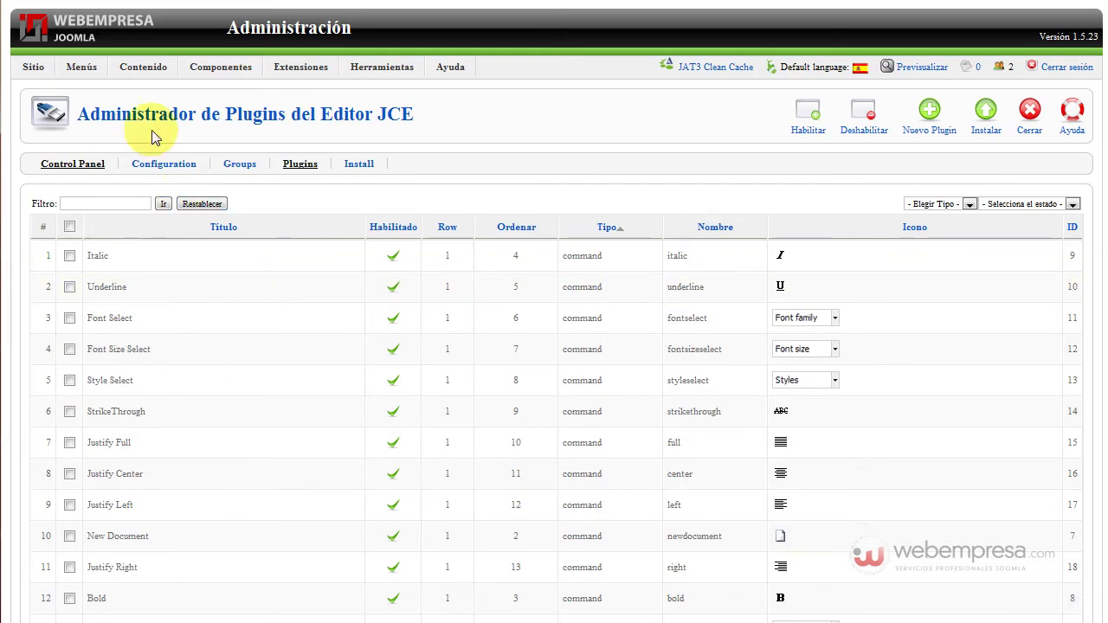
Open the Gestor de artículos from the Contenido menu
mouse_move(143, 69)
left_click(139, 88)
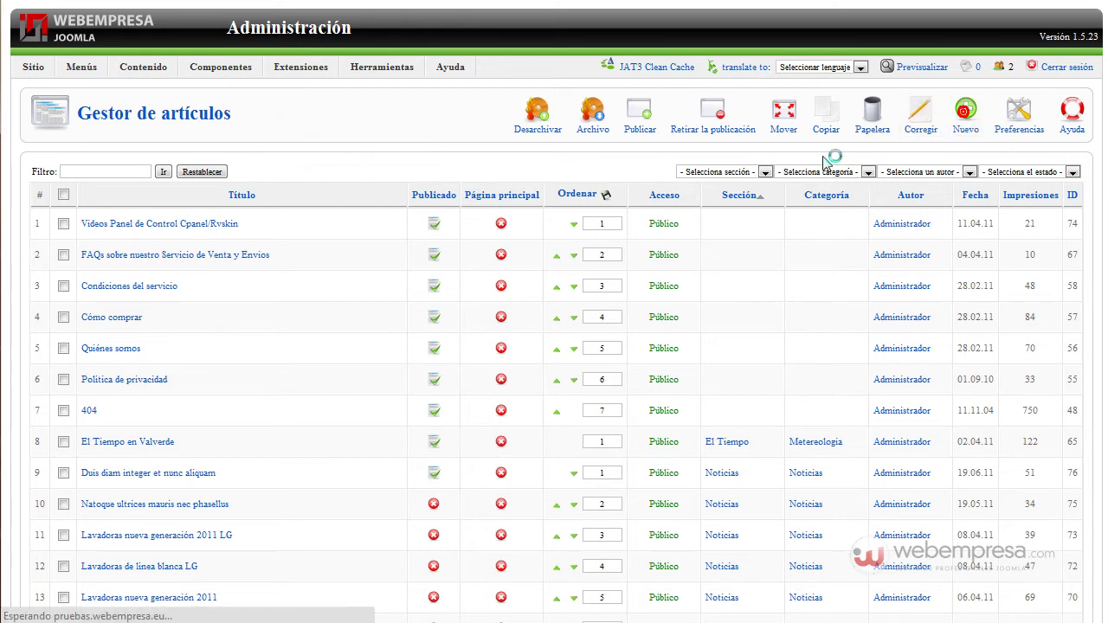
Start a new article with Nuevo and show the JCE editor toolbar for its body
left_click(435, 187)
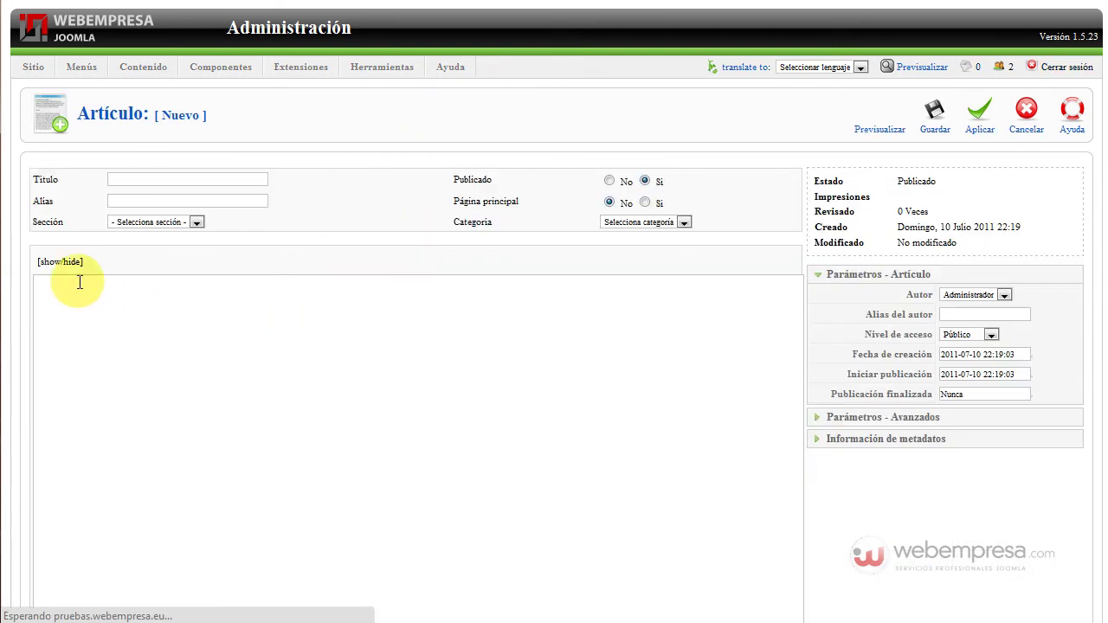
left_click(61, 261)
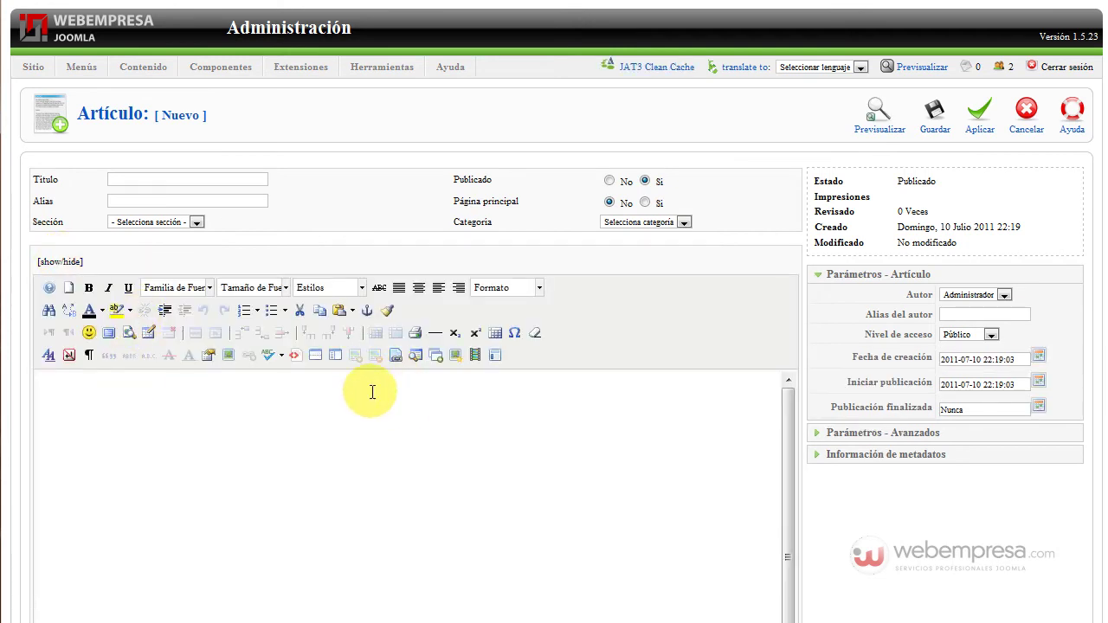
left_click(230, 357)
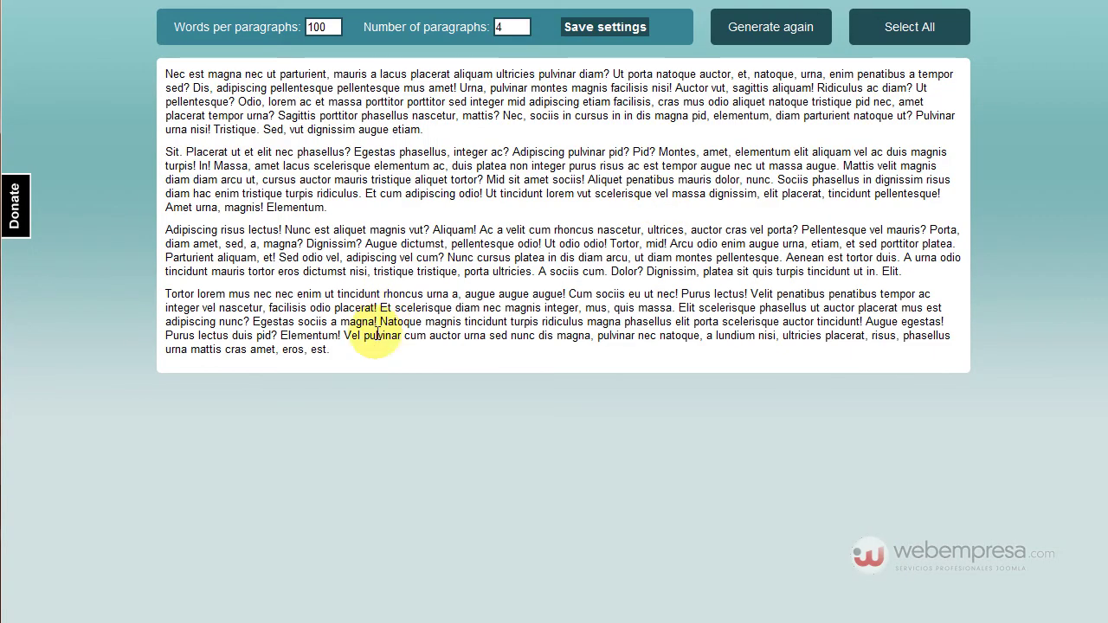
Copy the four generated Lorem ipsum paragraphs and paste them into the article body
left_click_drag(339, 354, 150, 68)
key("ctrl+c")
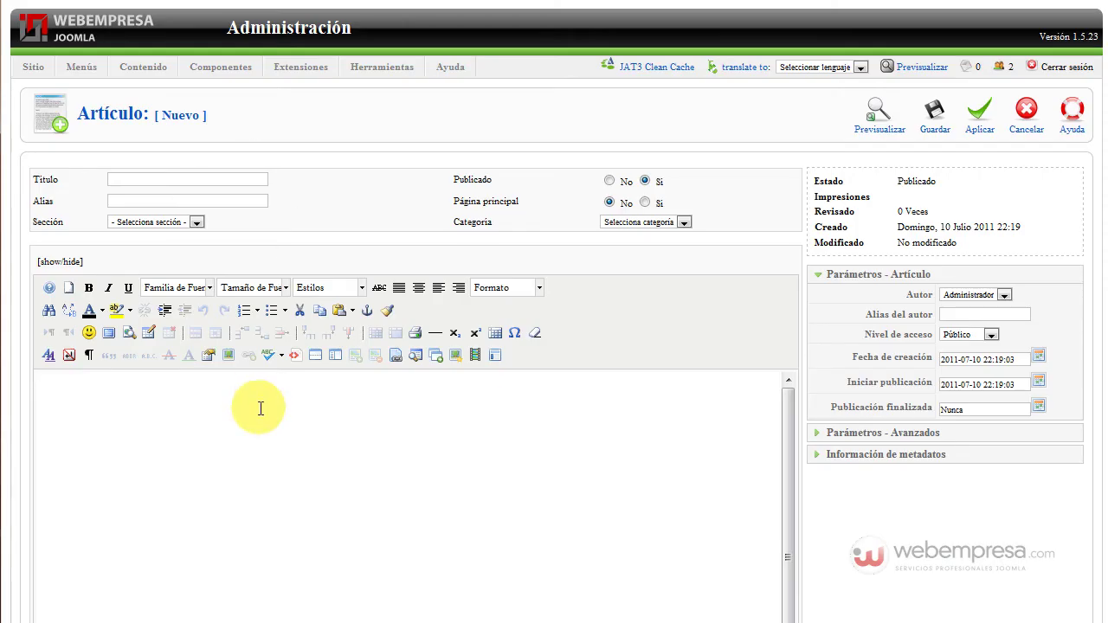
left_click(259, 407)
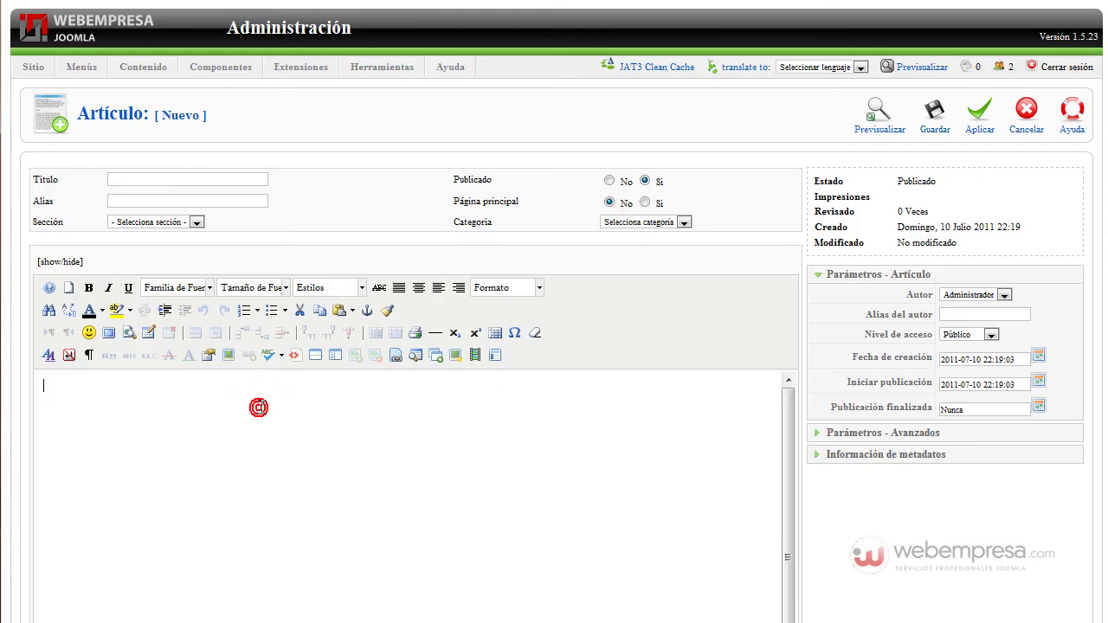
key("ctrl+v")
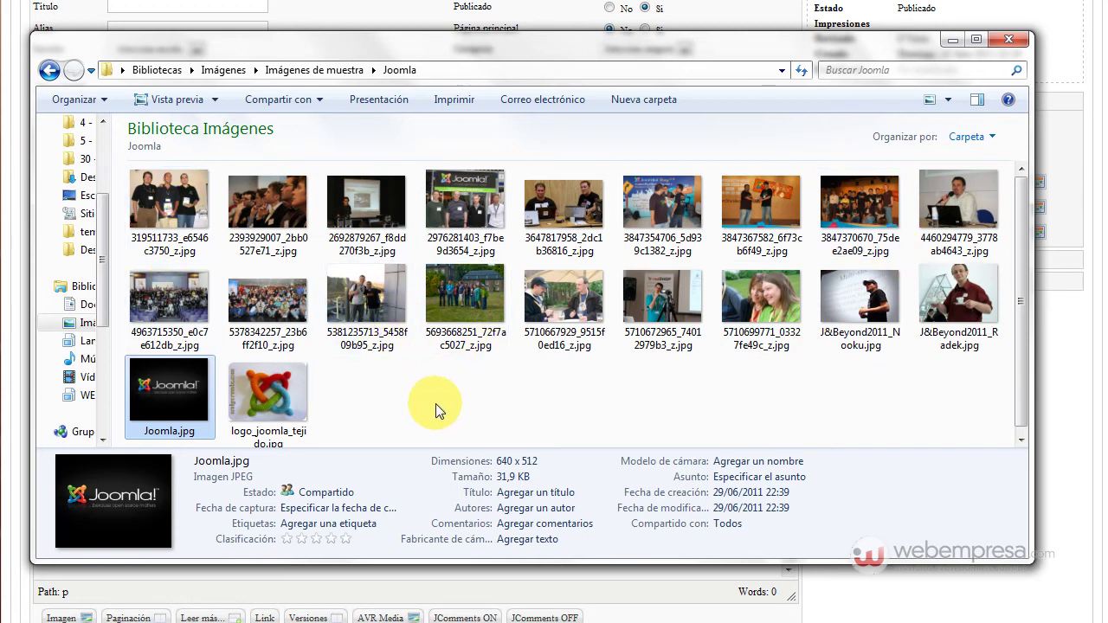
left_click(849, 593)
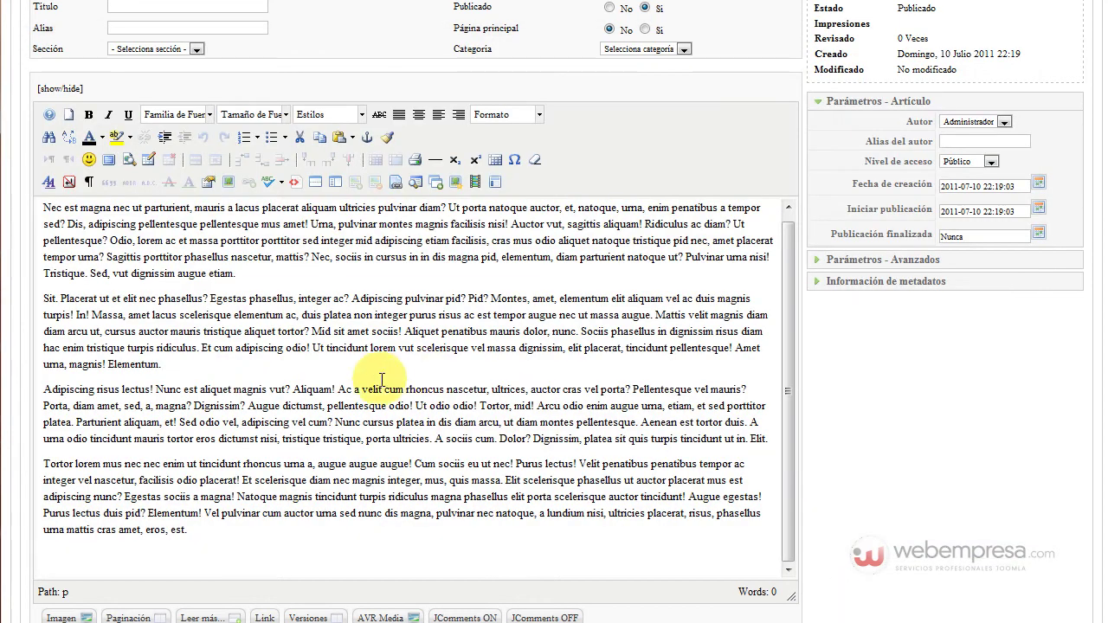
scroll(370, 349, "up", 1)
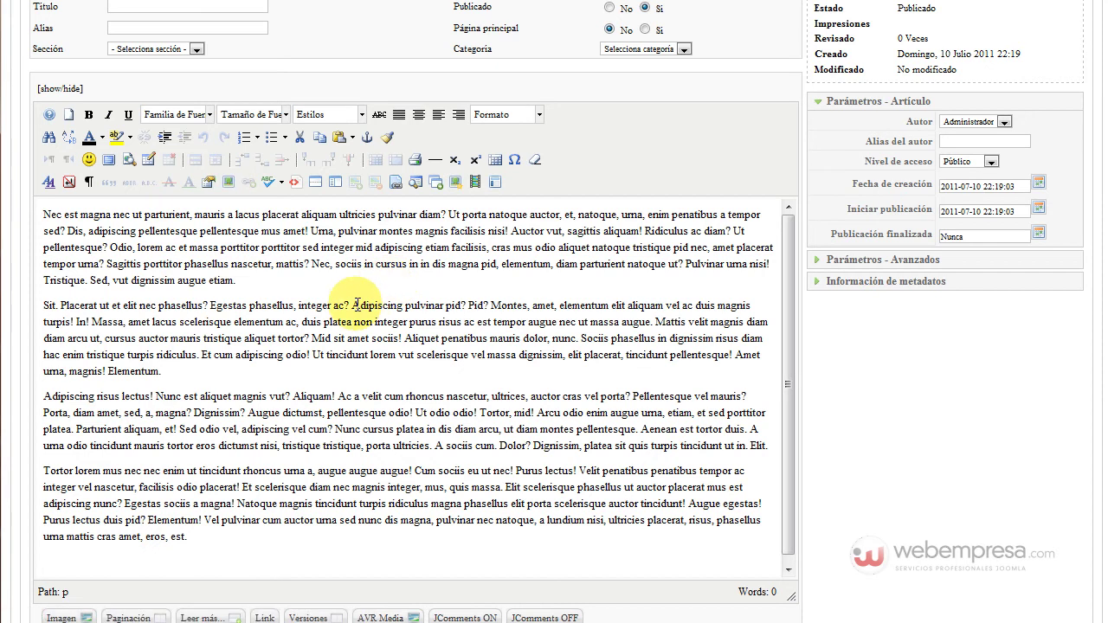
left_click(359, 304)
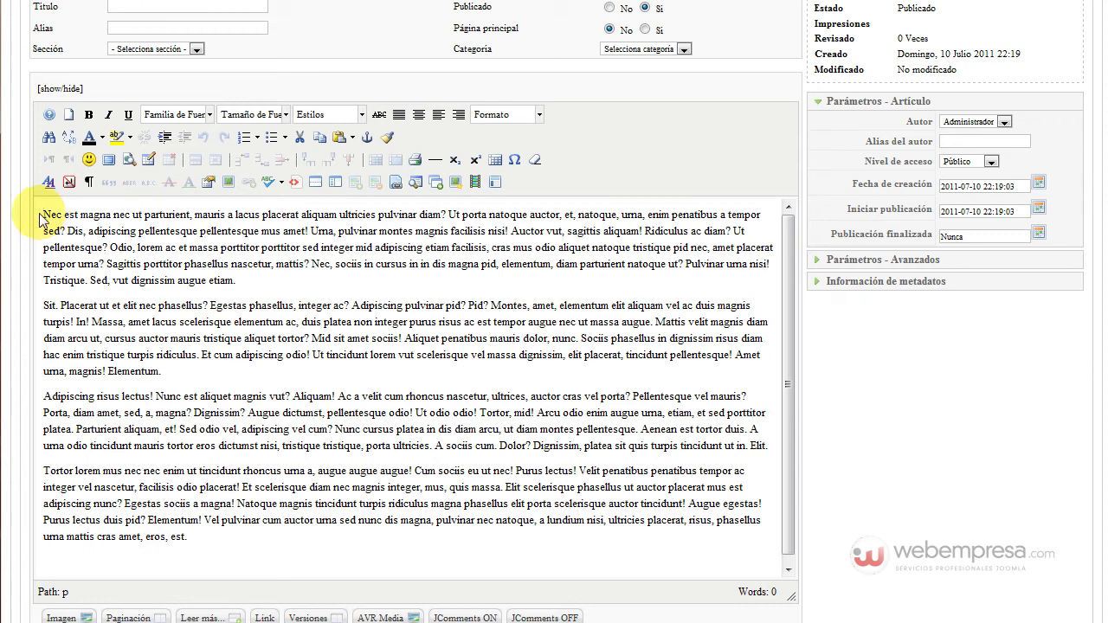
left_click(395, 214)
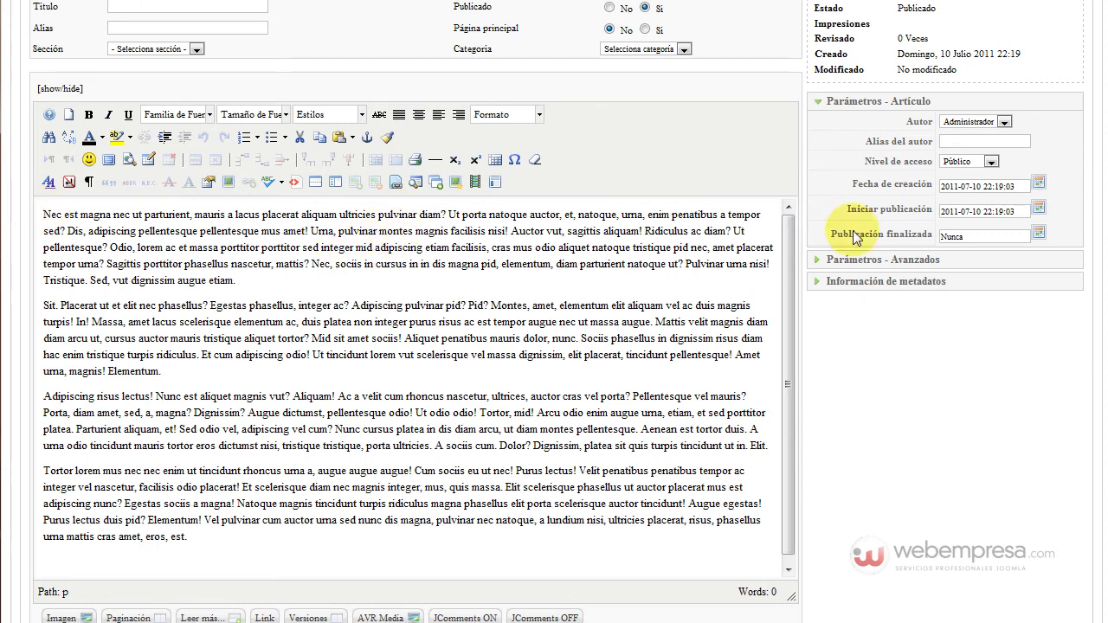
left_click(761, 214)
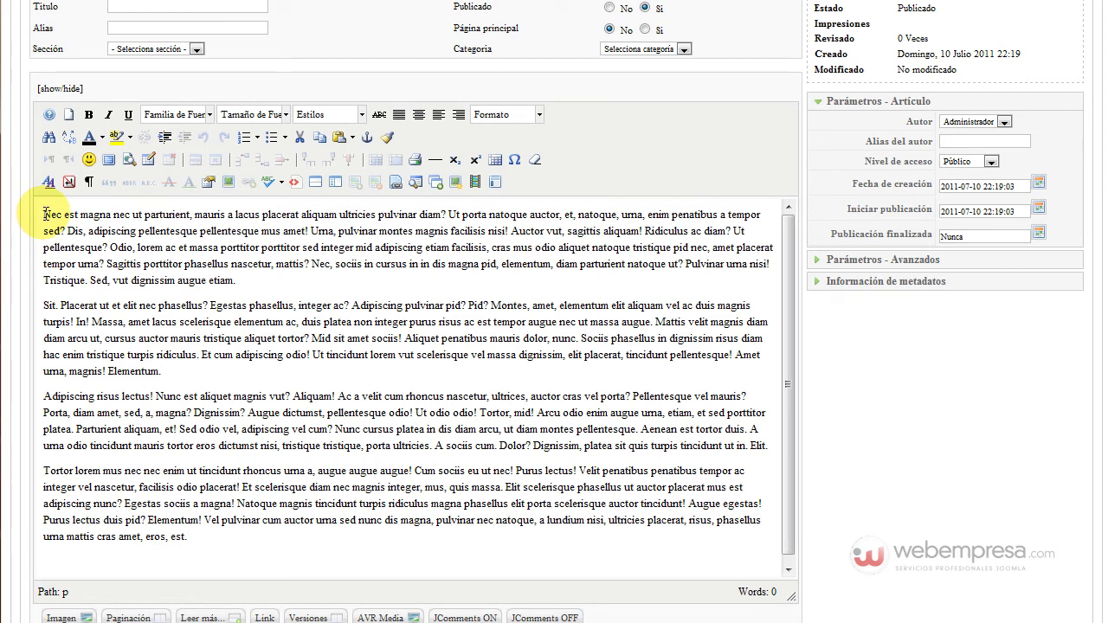
Open the Insertar/Editar imagen dialog and browse the 14 files in the imagenes folder
left_click(228, 184)
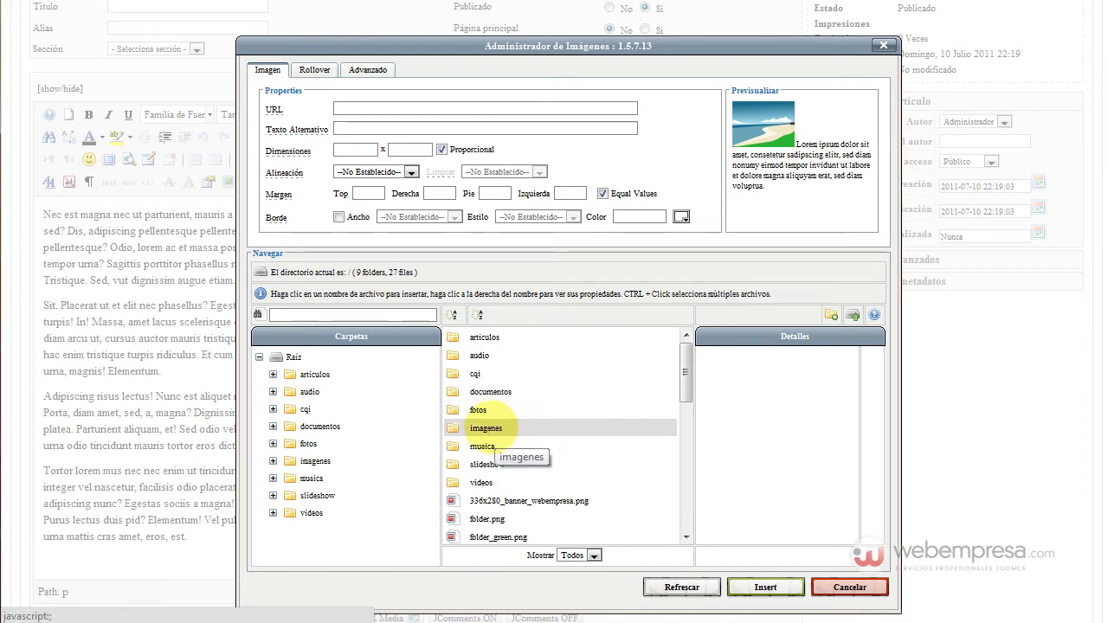
left_click(512, 430)
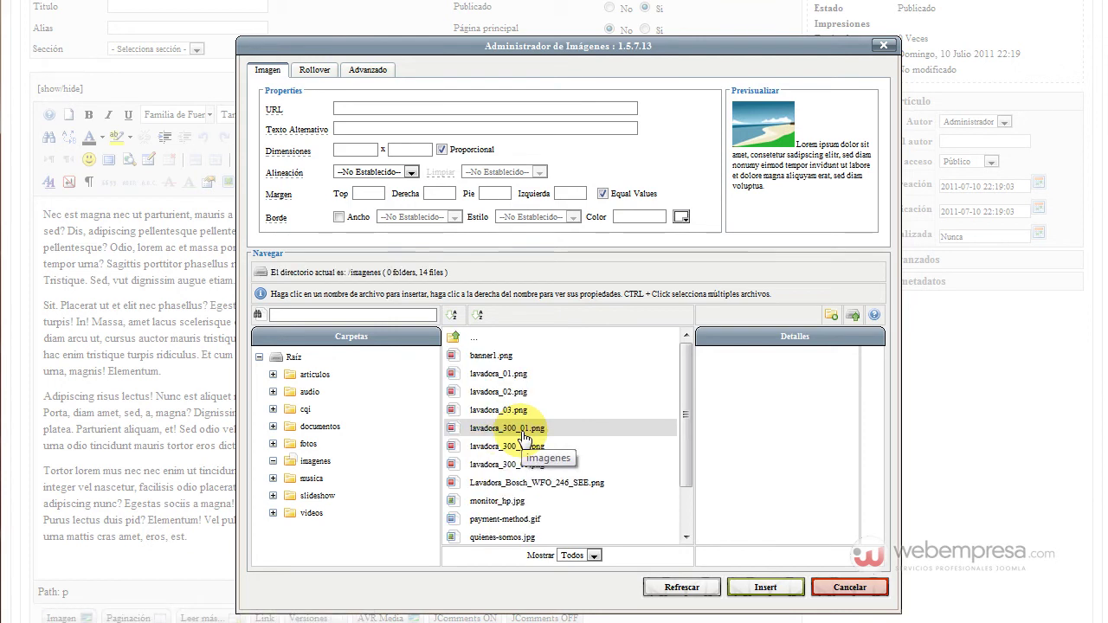
scroll(511, 367, "down", 1)
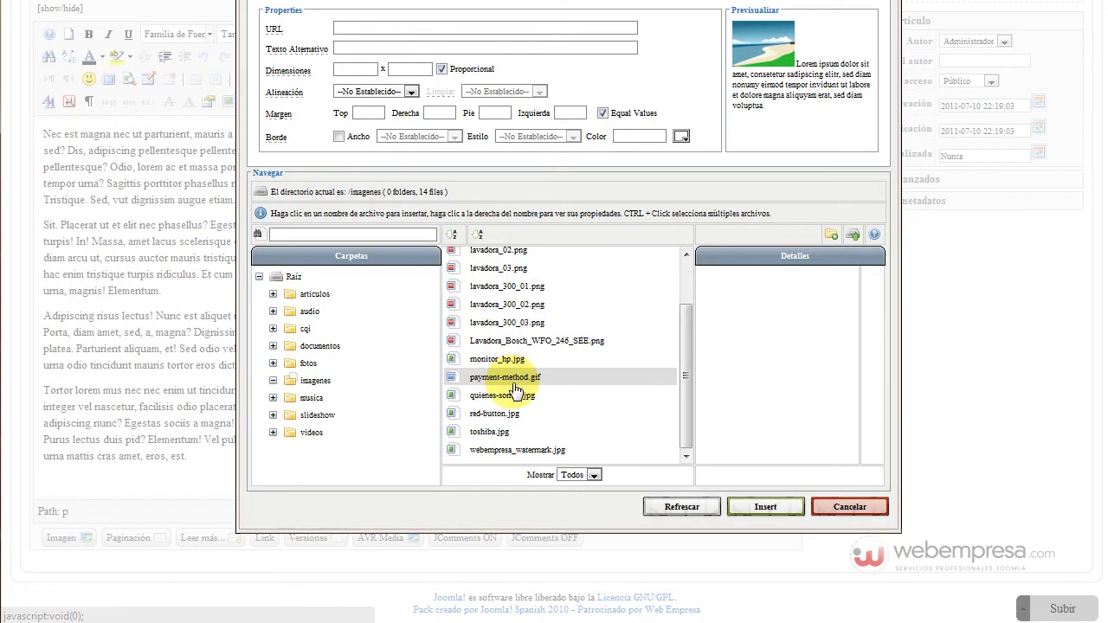
scroll(511, 384, "up", 3)
scroll(528, 398, "down", 3)
scroll(547, 341, "down", 2)
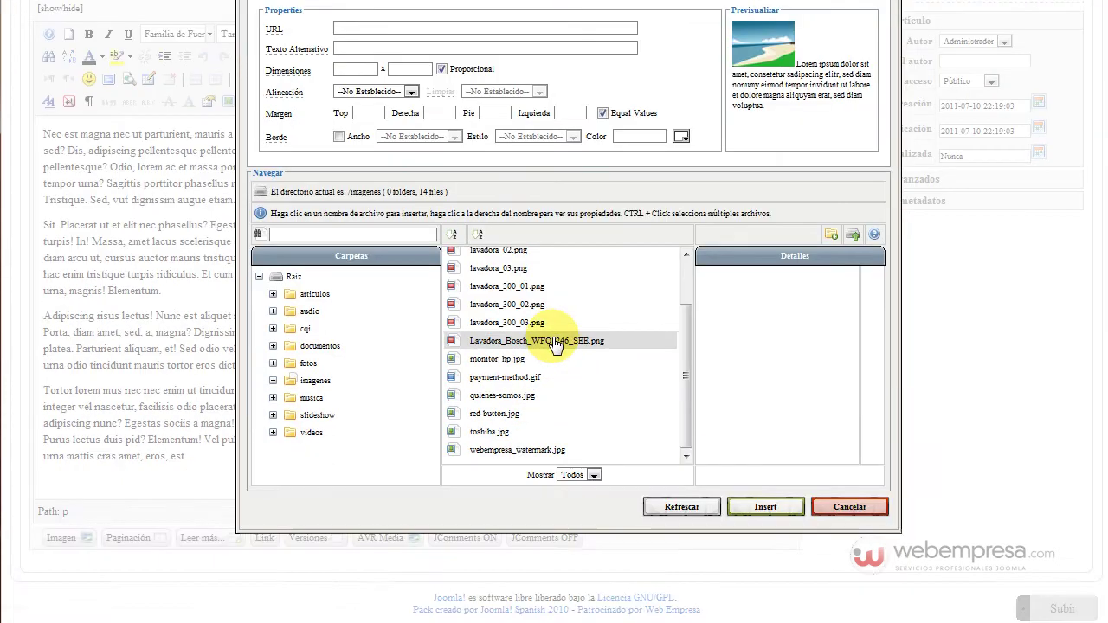
scroll(558, 359, "up", 3)
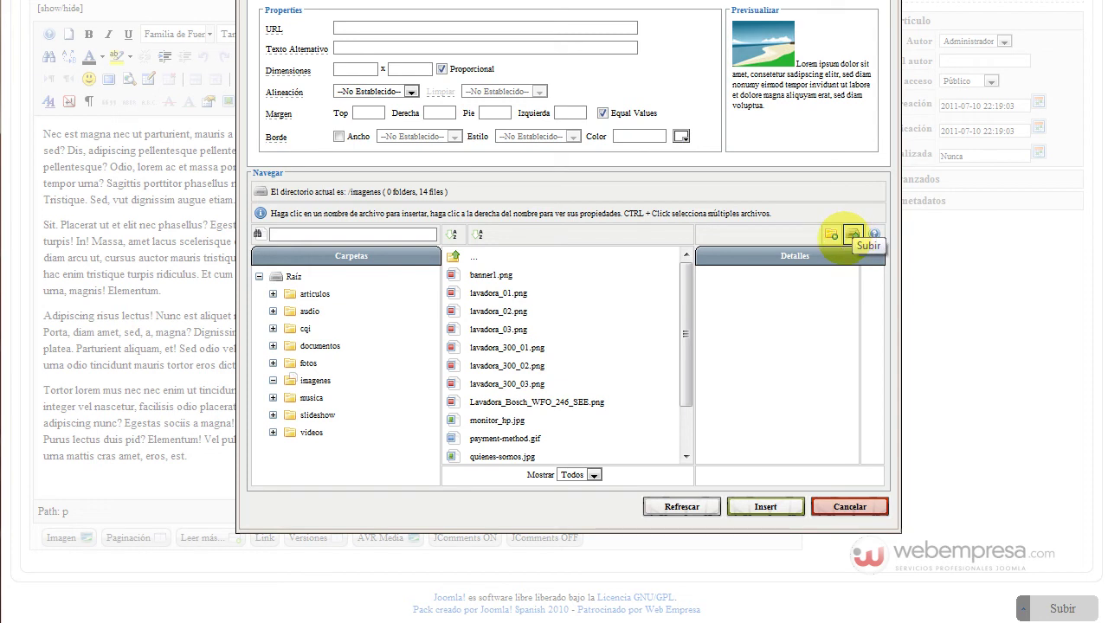
Open the Subir upload dialog and add Joomla.jpg to the upload queue
left_click(850, 237)
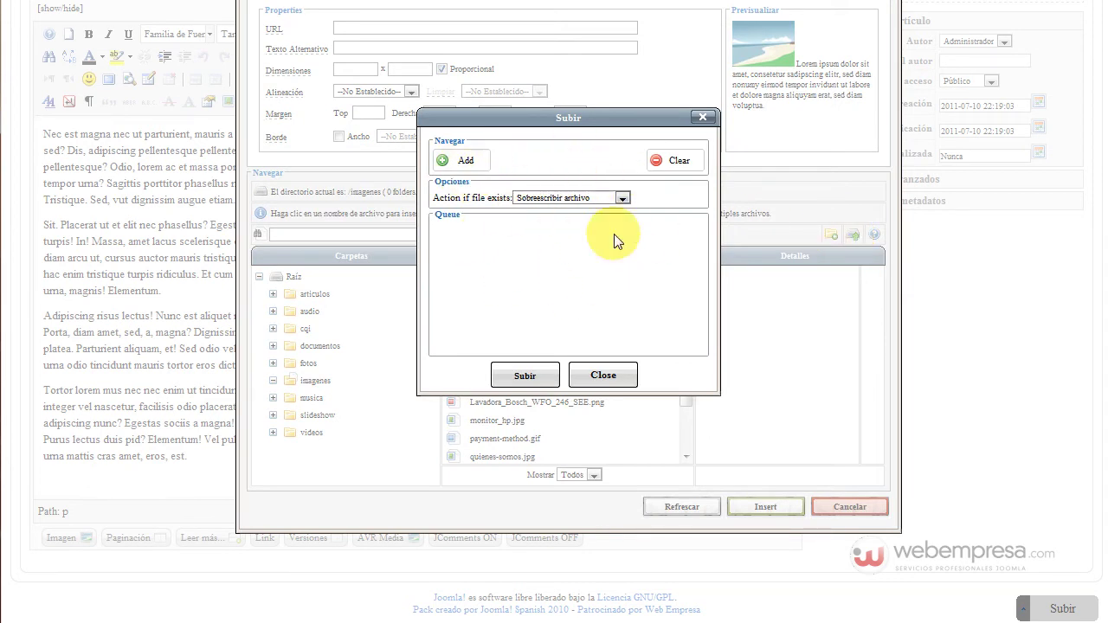
left_click(462, 161)
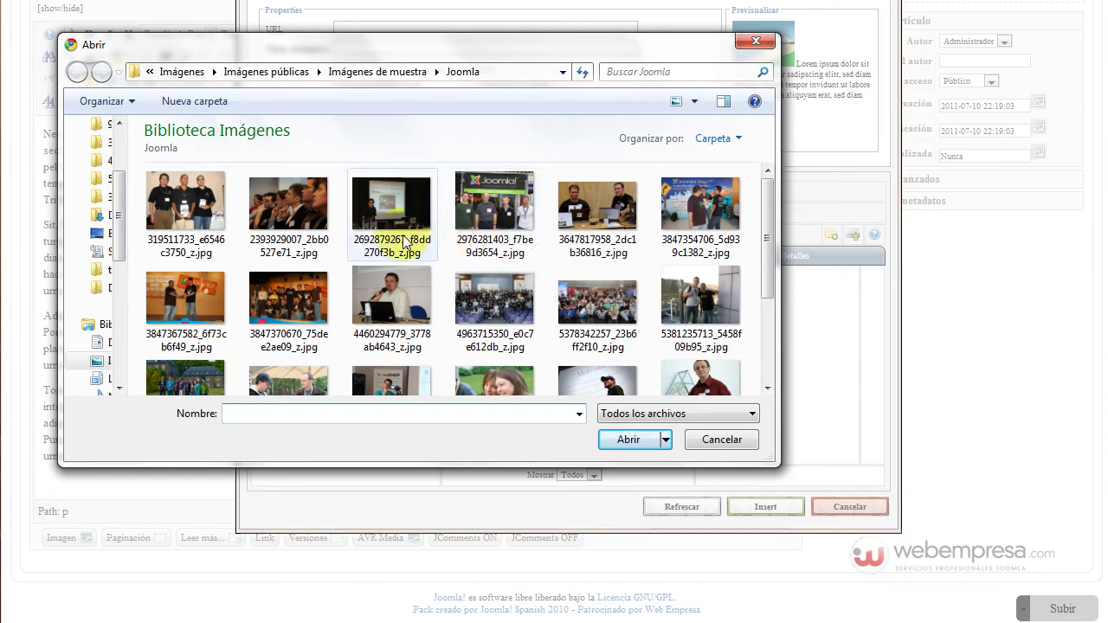
mouse_move(416, 238)
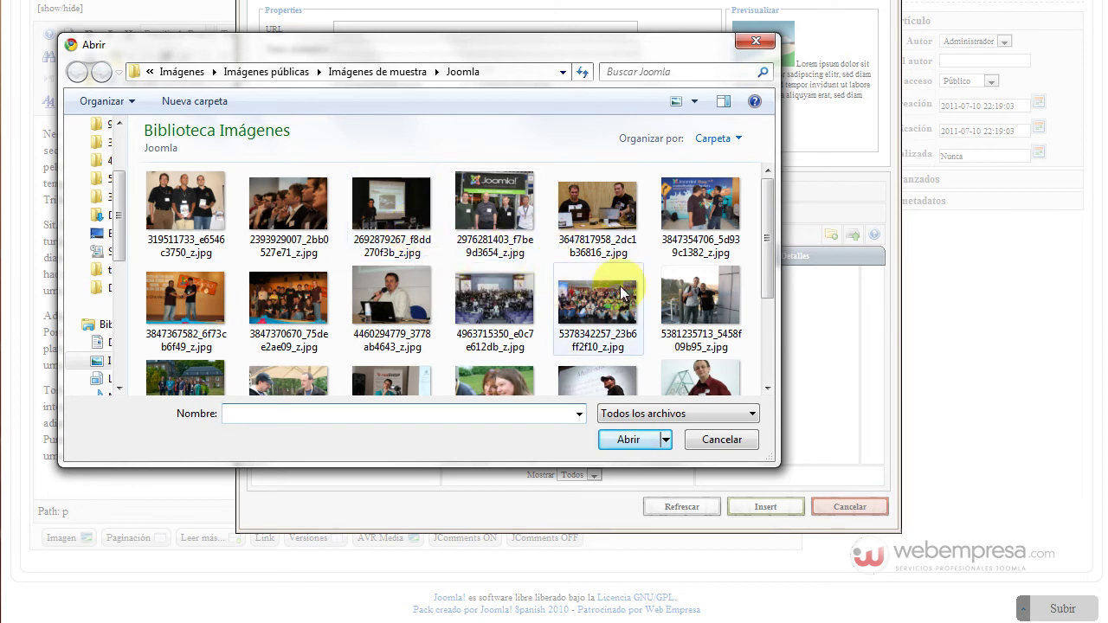
left_click_drag(765, 250, 751, 303)
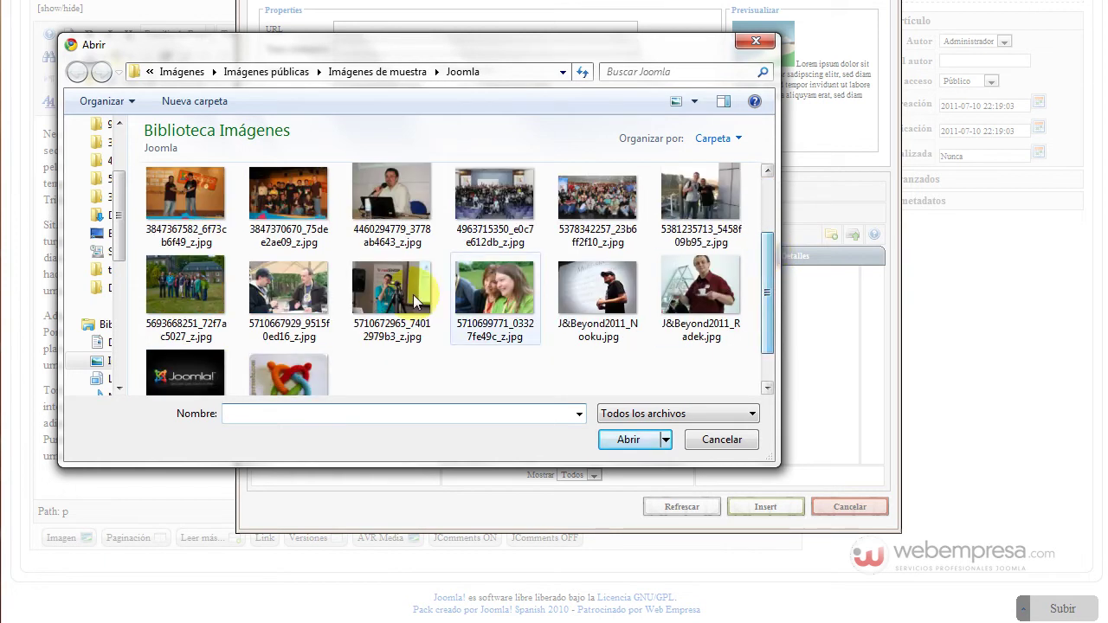
left_click(180, 378)
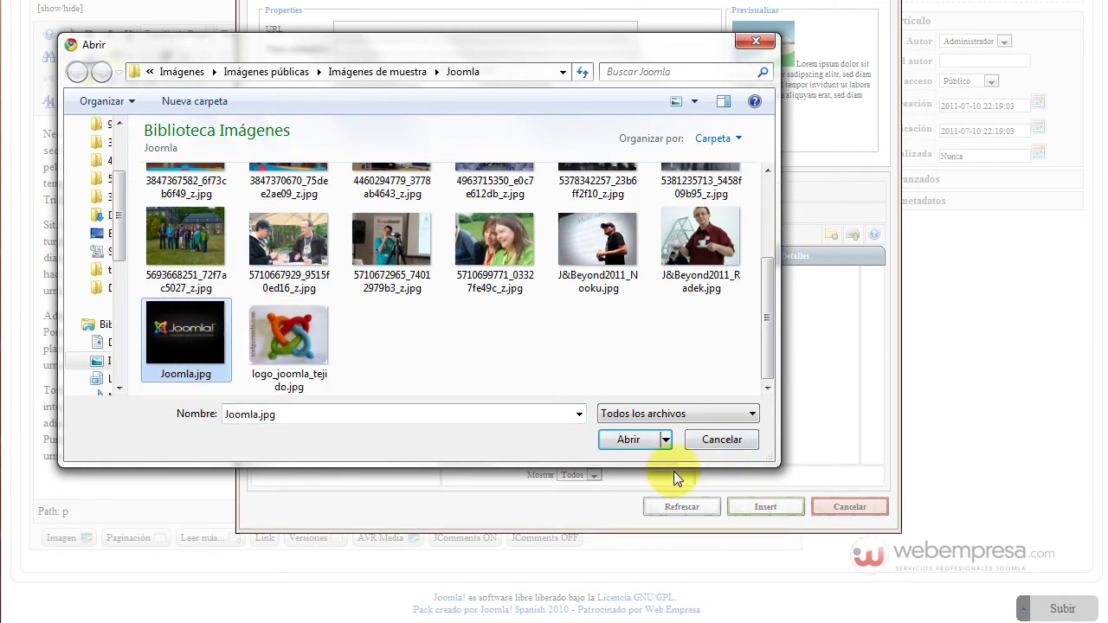
left_click(630, 440)
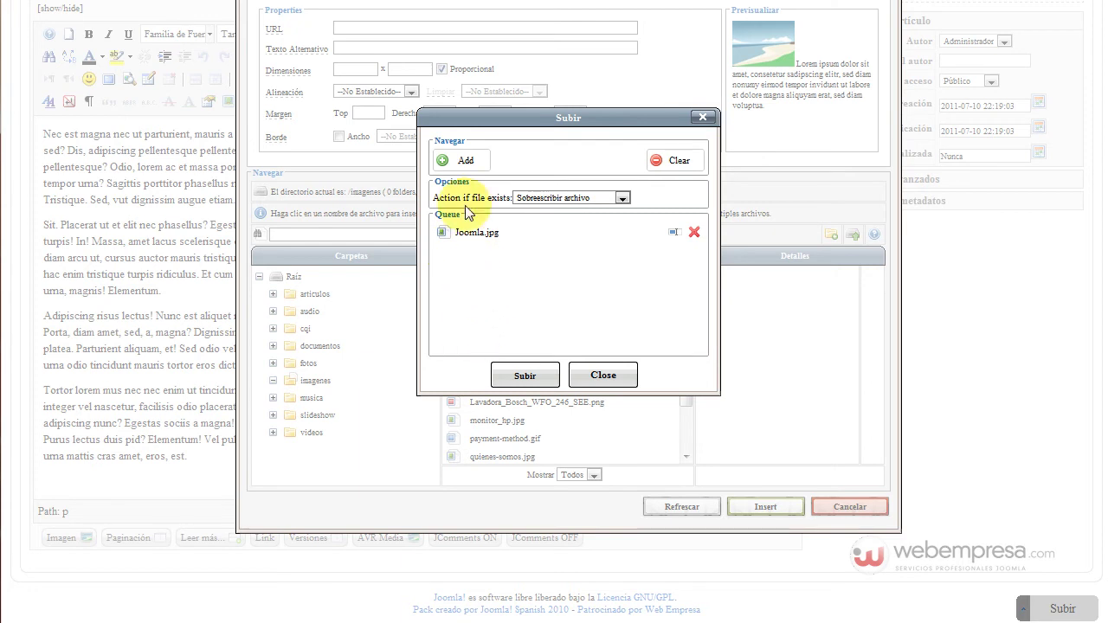
Queue JBeyond2011_Radek.jpg, JBeyond2011_Nooku.jpg and logo_joomla_tejido.jpg for upload as well
left_click(461, 163)
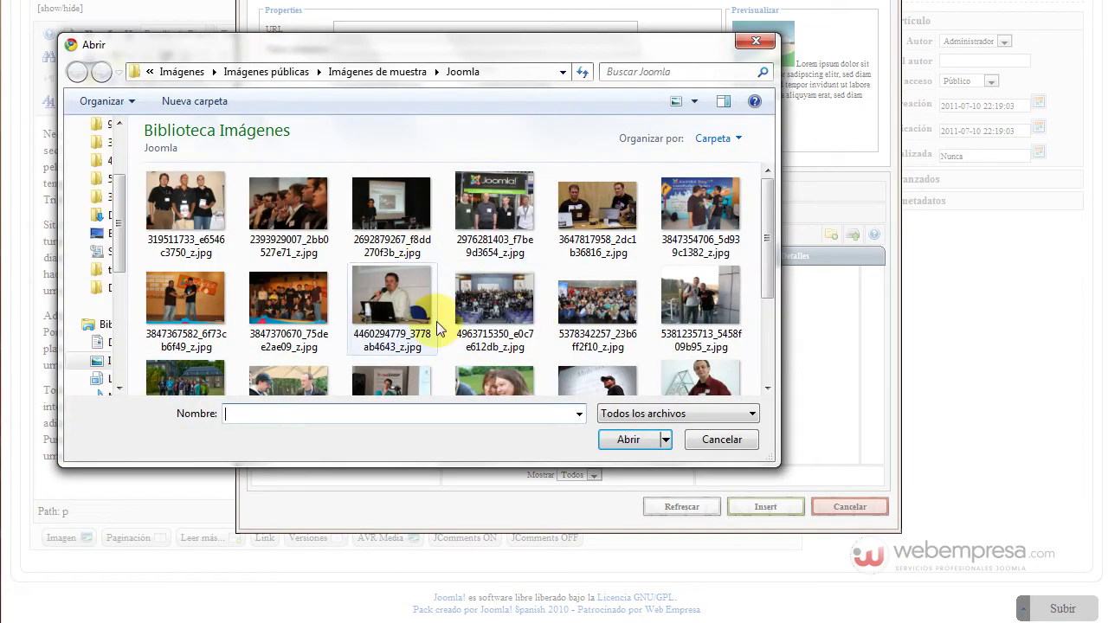
left_click(694, 376)
left_click(627, 439)
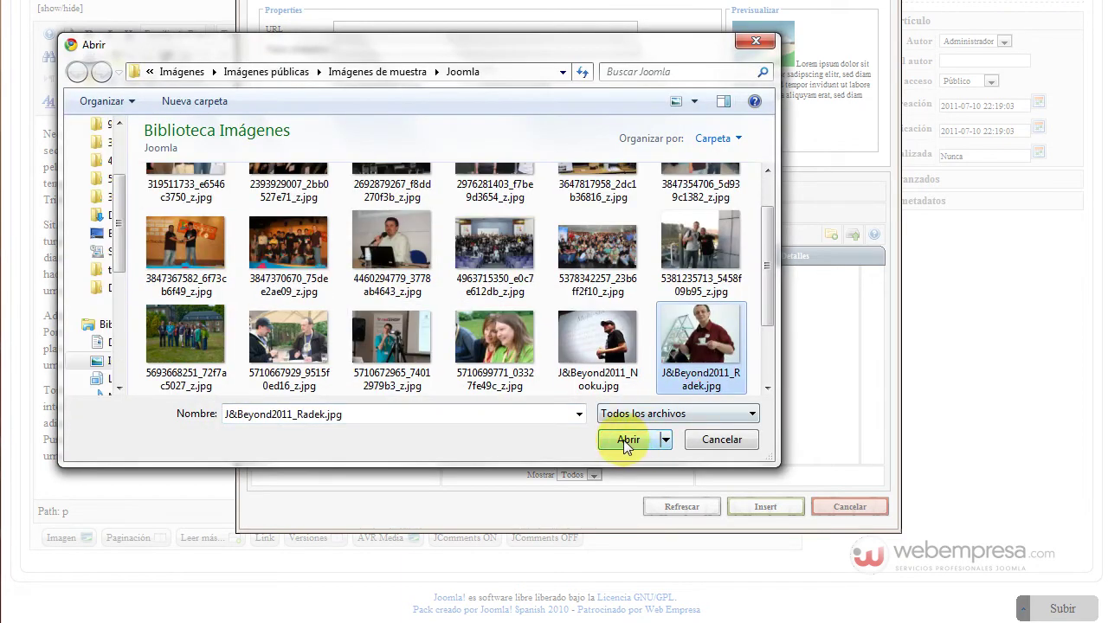
left_click(447, 160)
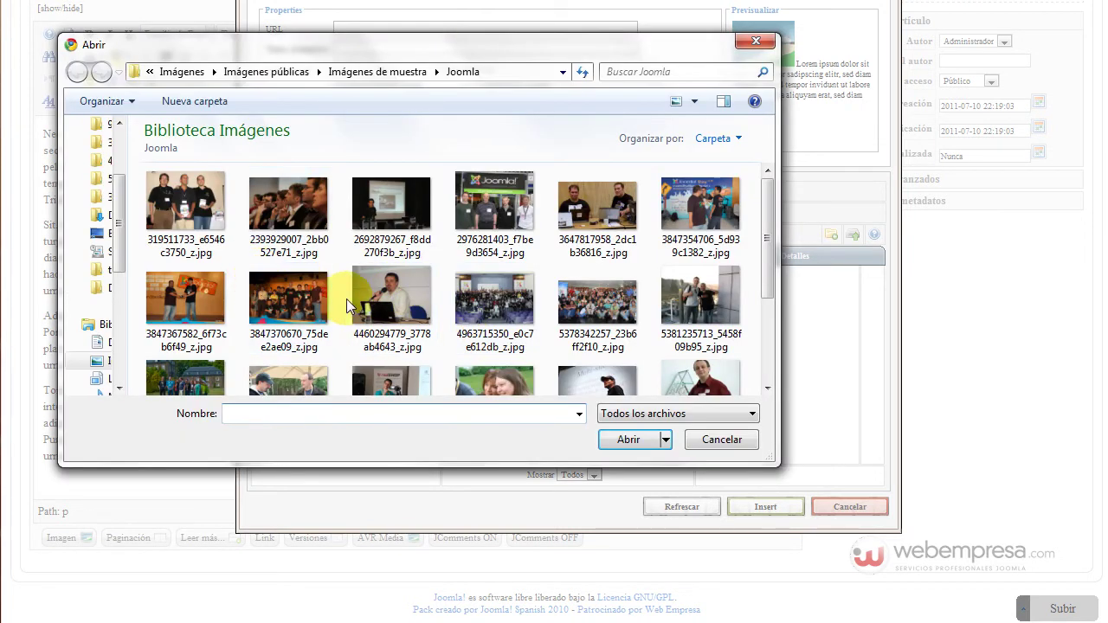
scroll(766, 272, "down", 3)
left_click(597, 250)
left_click(624, 439)
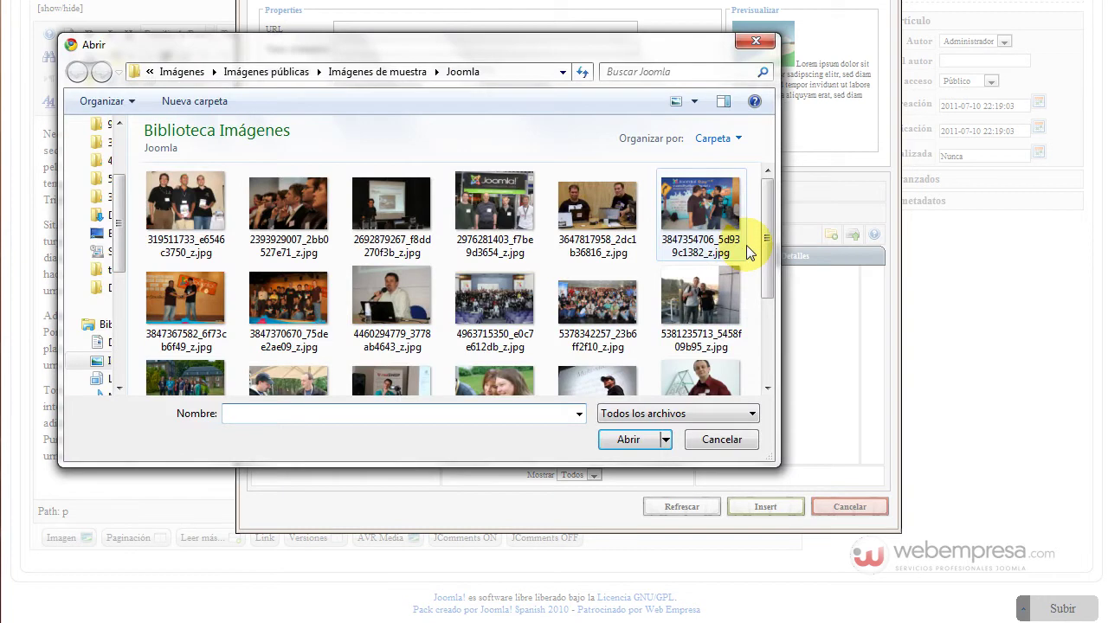
left_click_drag(766, 242, 768, 322)
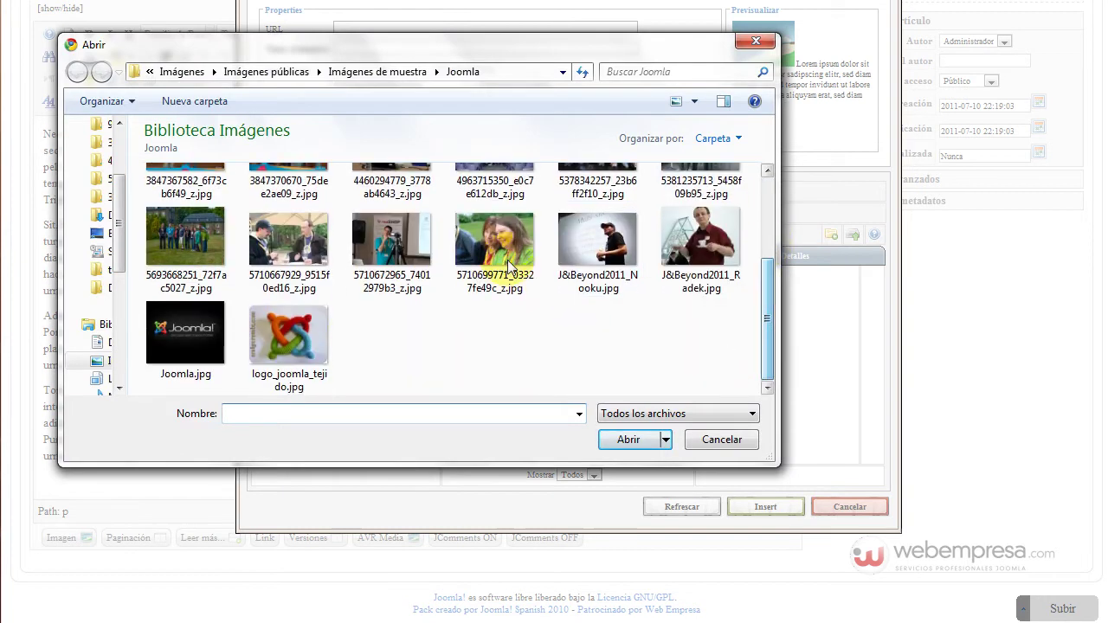
left_click(316, 337)
left_click(633, 439)
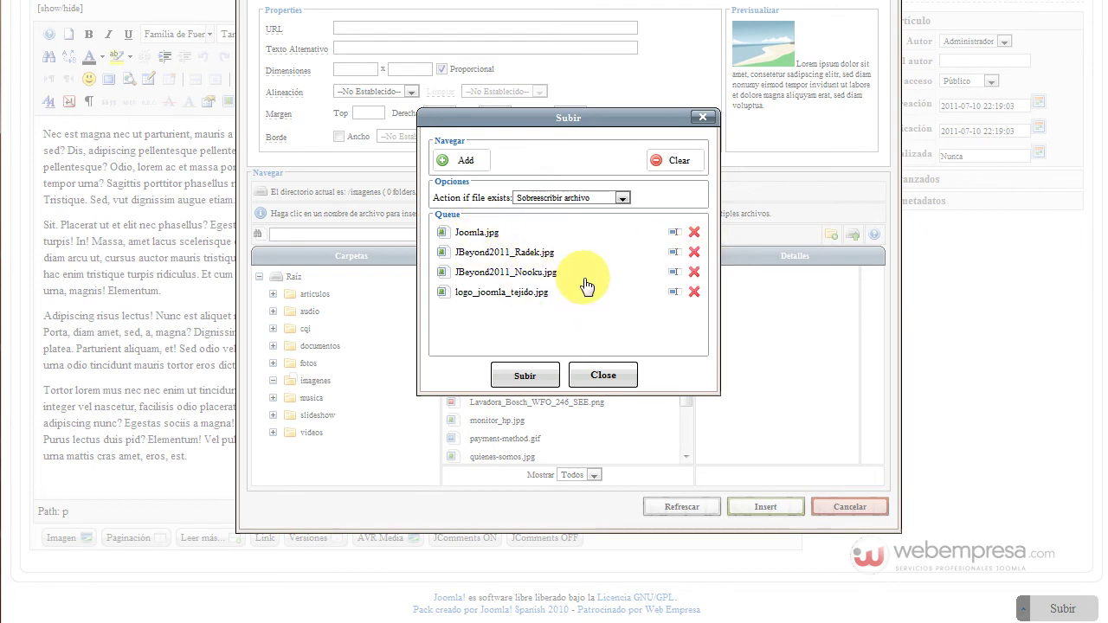
Keep 'Sobreescribir archivo' for existing files and upload all four queued images
left_click(531, 198)
left_click(532, 209)
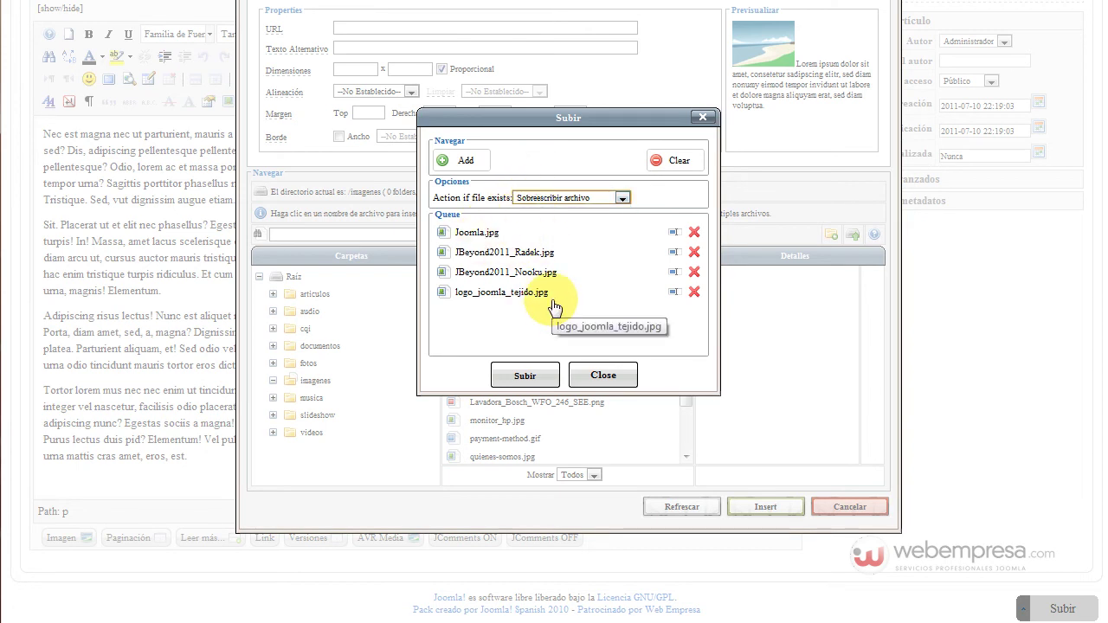
left_click(585, 200)
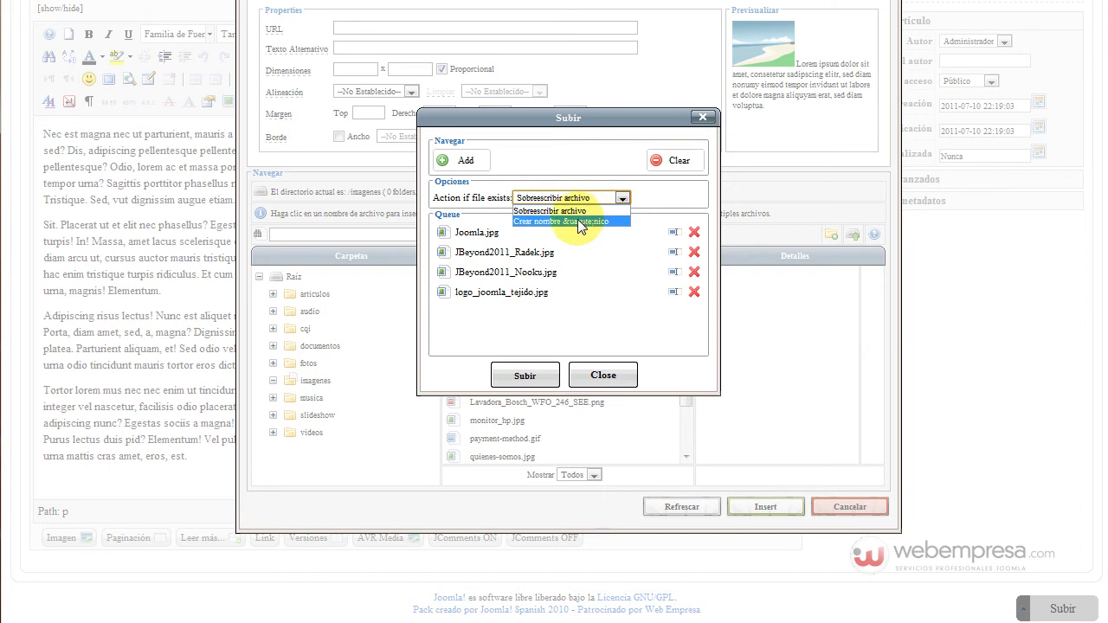
left_click(604, 333)
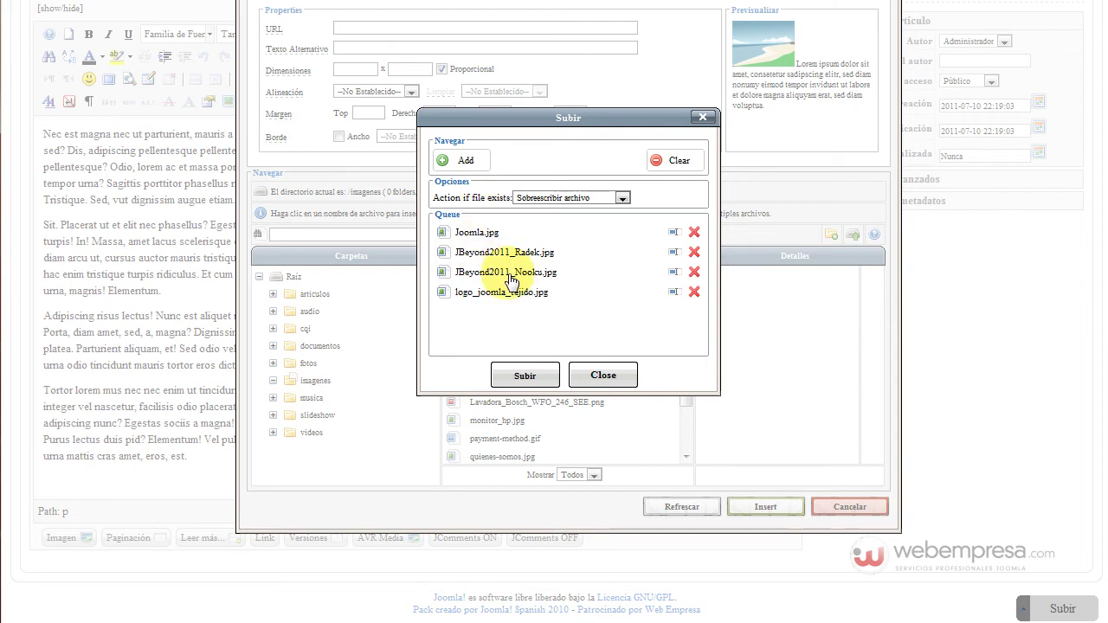
left_click(527, 378)
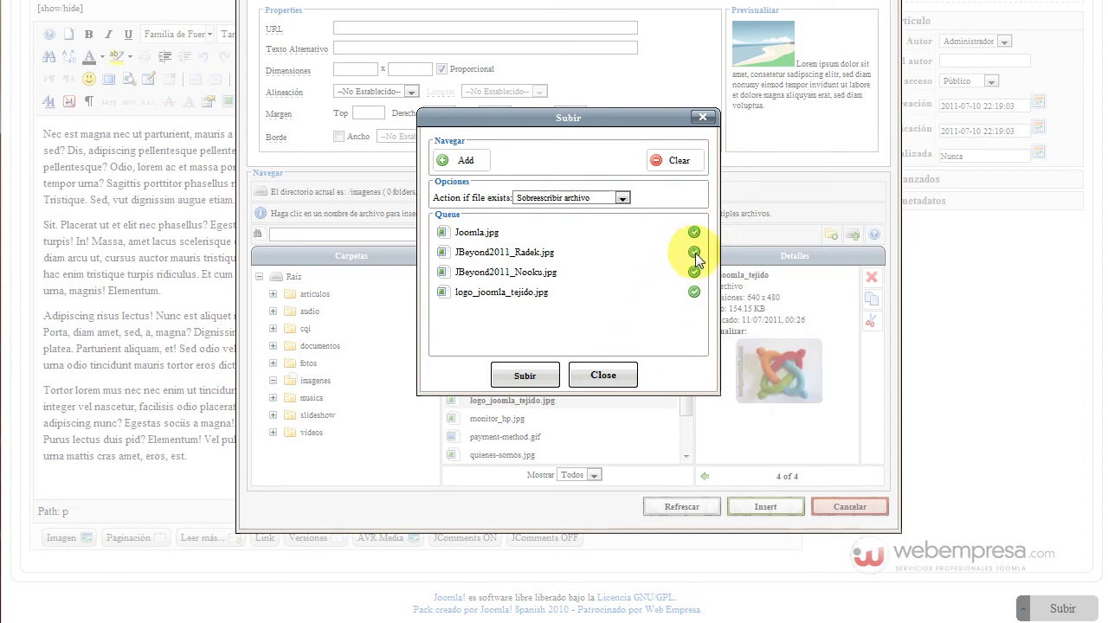
Close the upload dialog and choose Joomla.jpg (640 x 512, alt text Joomla) from the file list
left_click(606, 374)
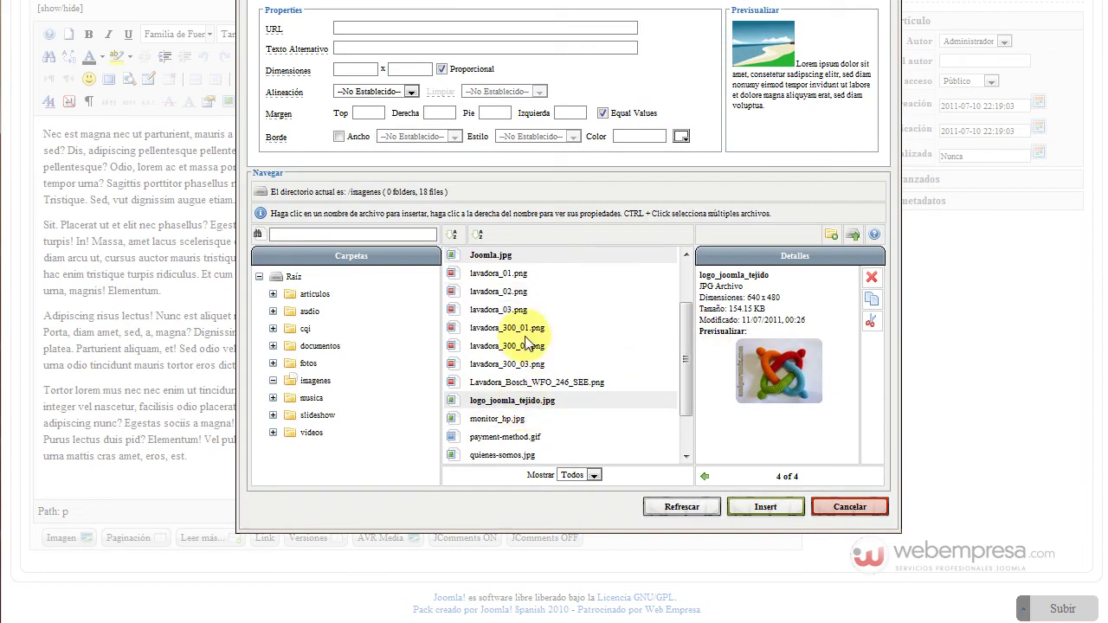
scroll(531, 358, "down", 2)
scroll(555, 355, "up", 5)
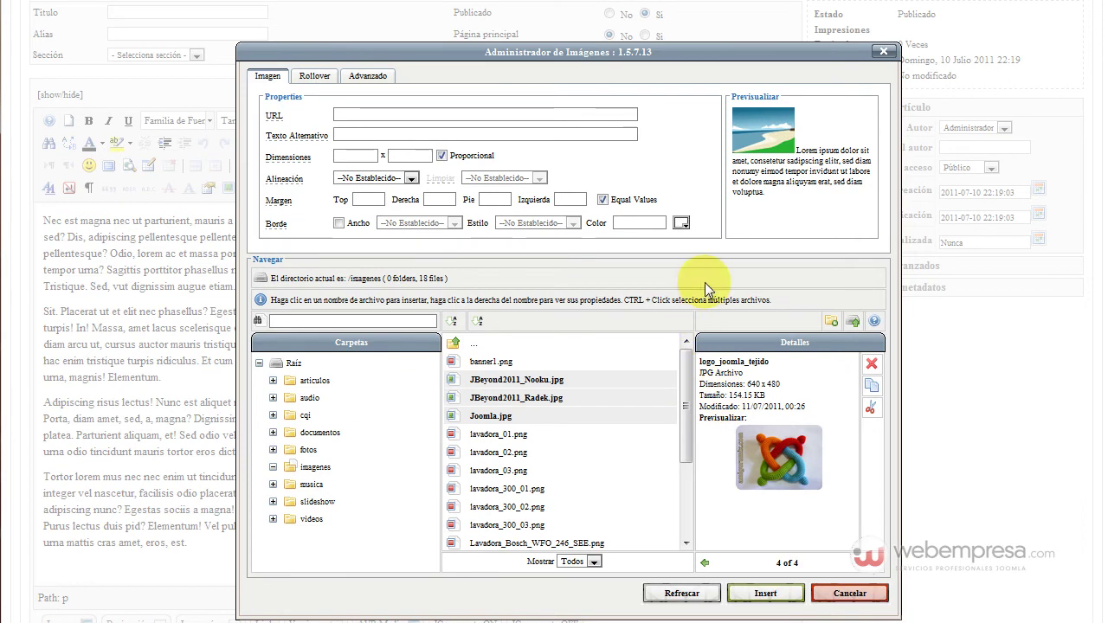
scroll(645, 346, "down", 2)
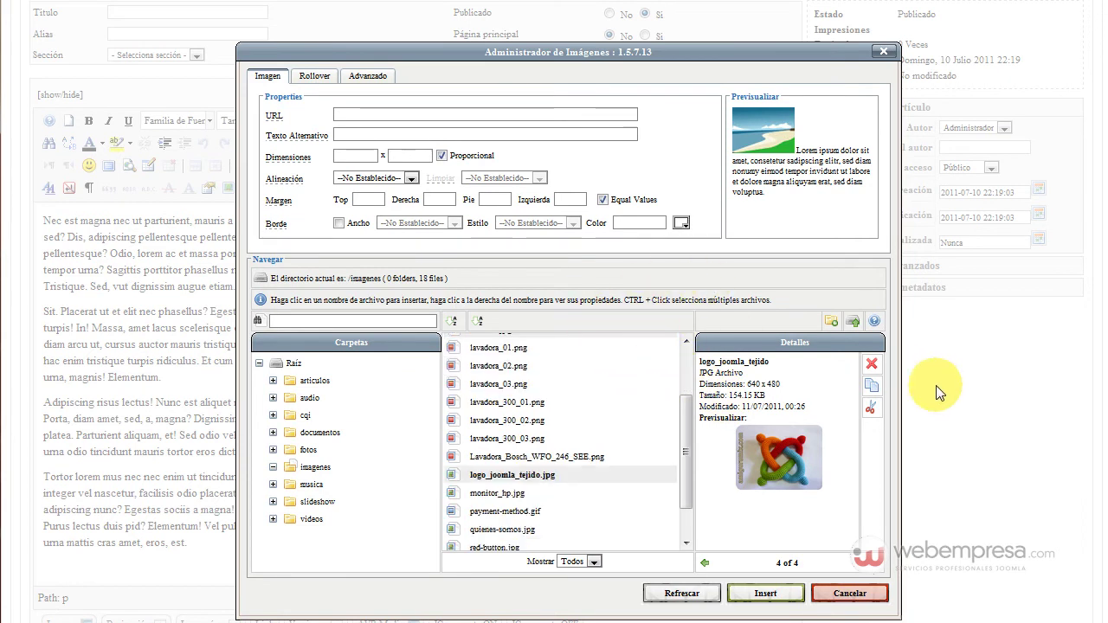
scroll(1013, 395, "down", 2)
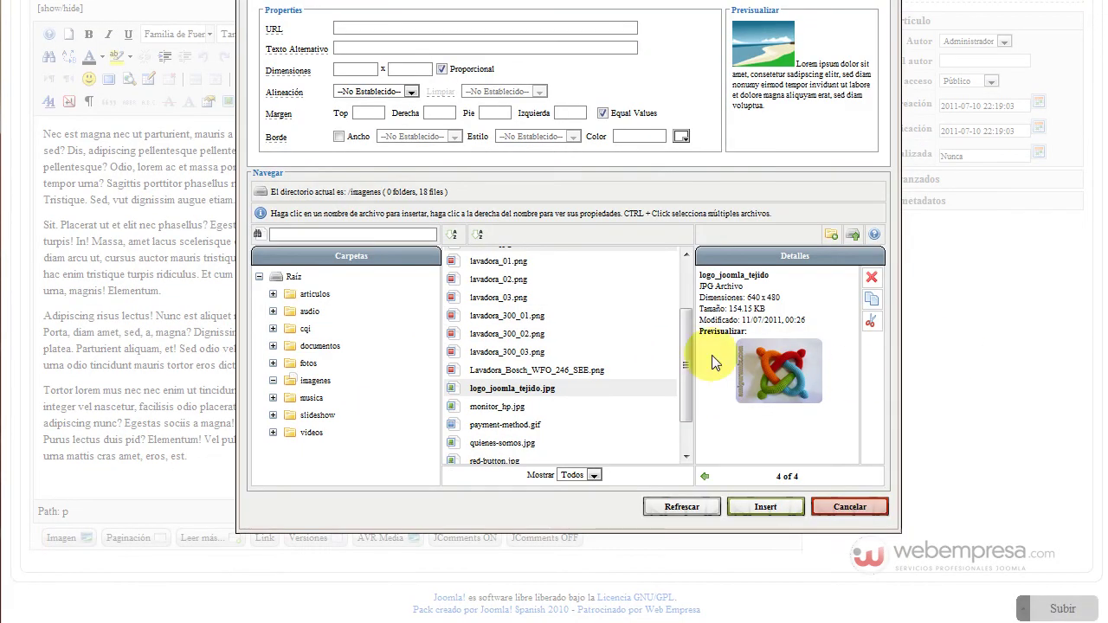
scroll(565, 362, "up", 2)
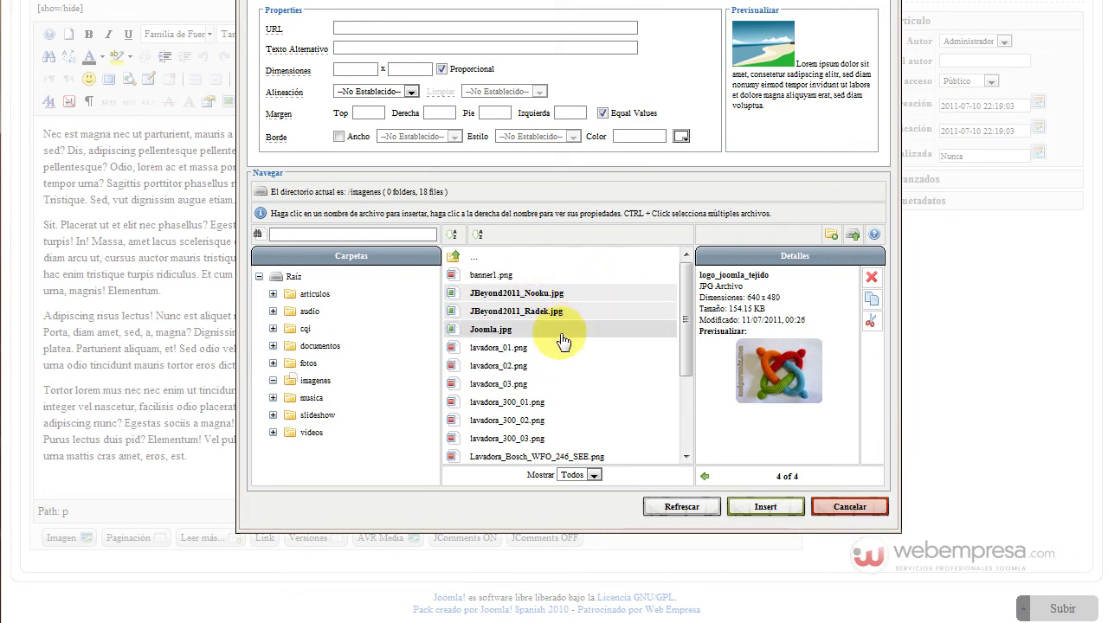
mouse_move(686, 339)
left_mouse_down()
mouse_move(686, 433)
mouse_move(686, 322)
left_mouse_up()
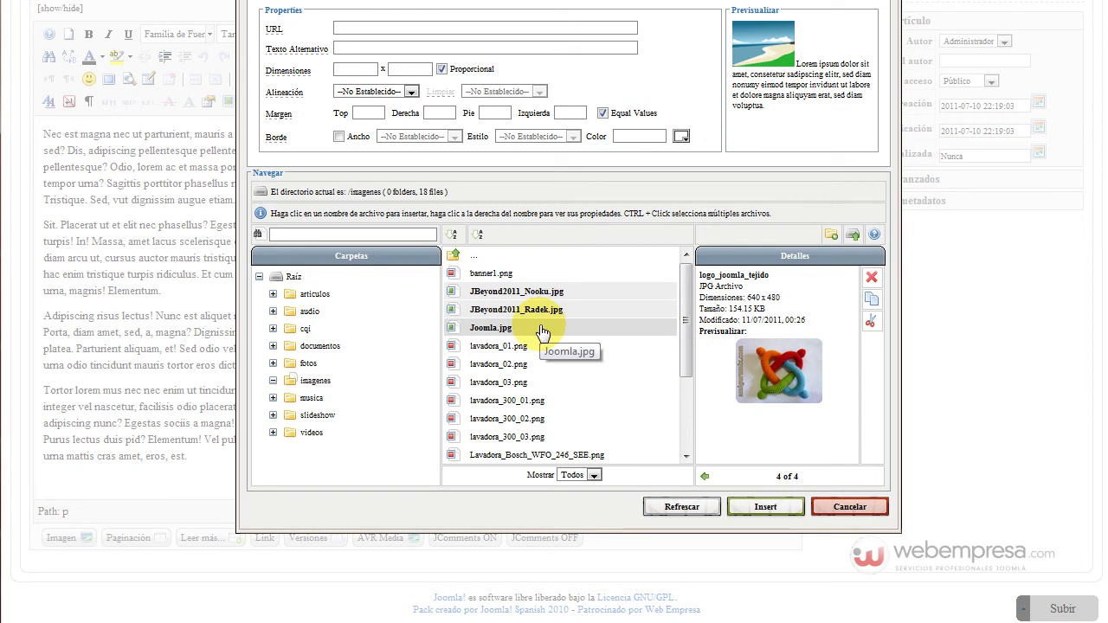
left_click(502, 330)
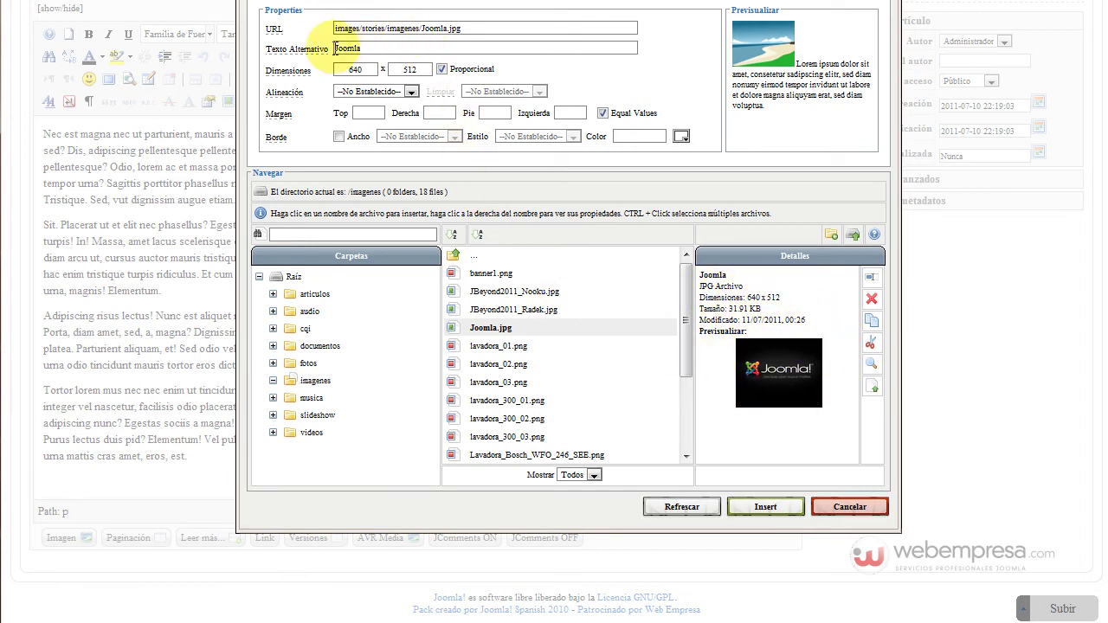
Insert 'logo de' before Joomla in the alternative text field
scroll(346, 52, "up", 2)
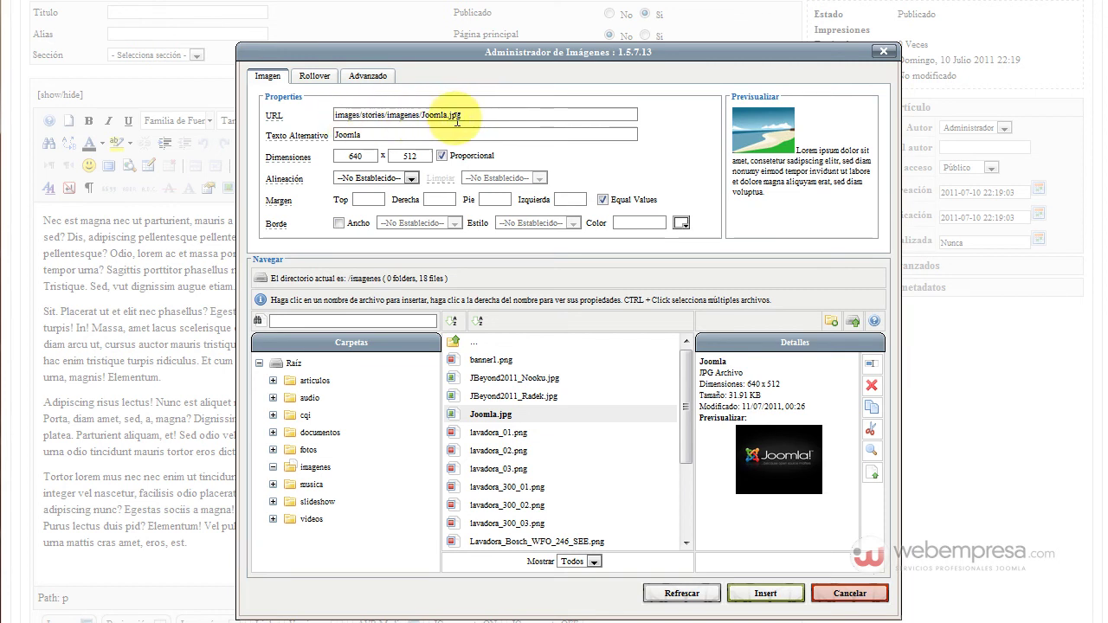
left_click(360, 135)
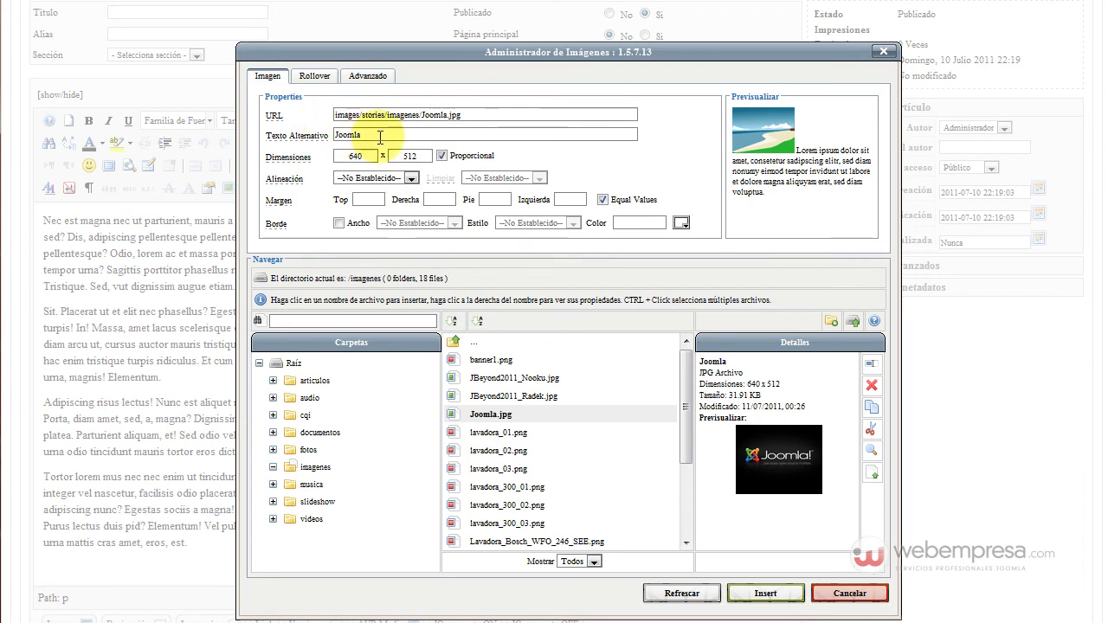
left_click(388, 135)
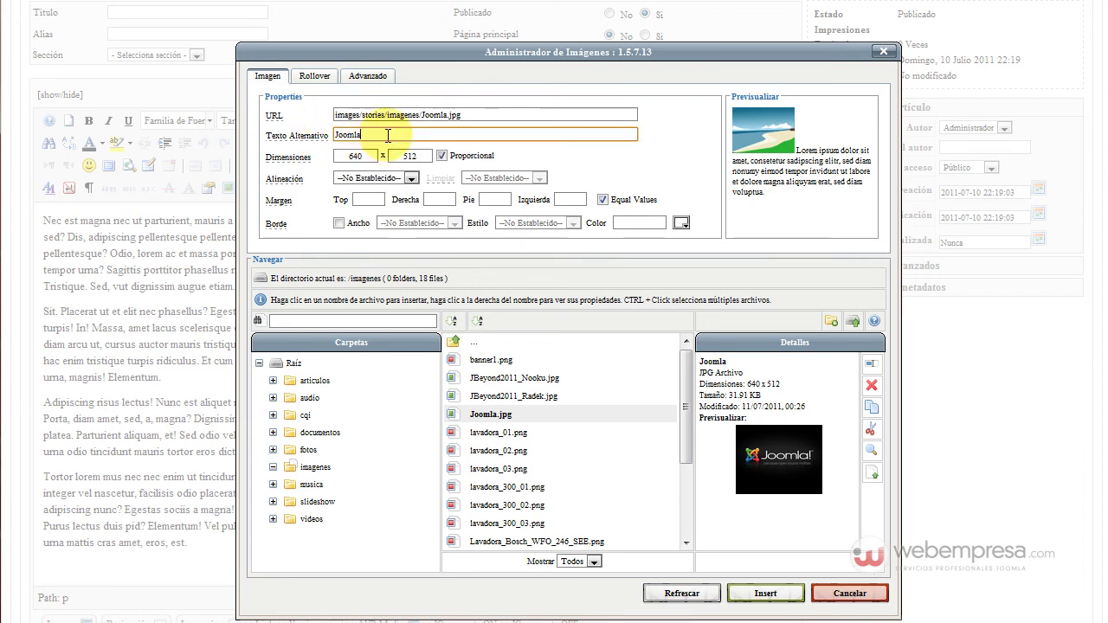
type("logo de")
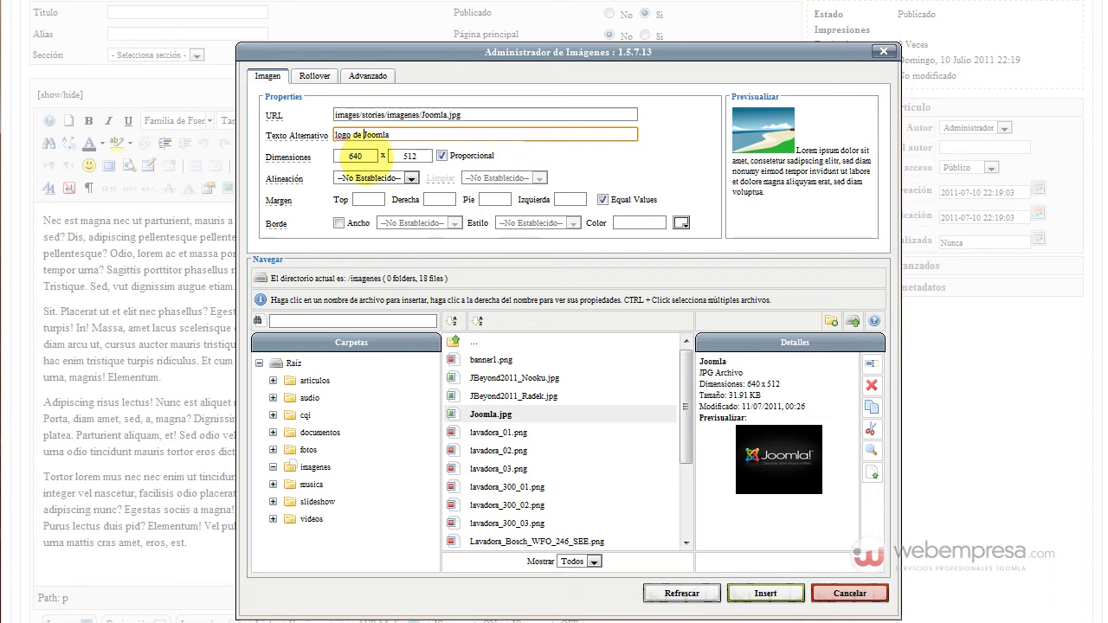
Change Joomla.jpg's width from 640 to 250 so the height scales proportionally to 200
left_click(367, 156)
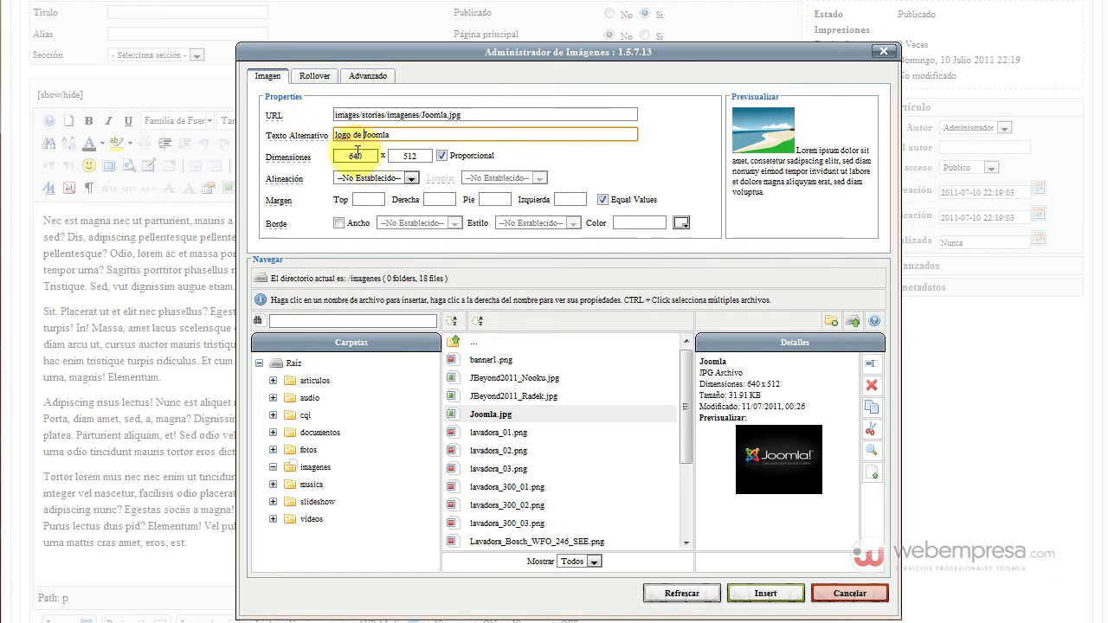
double_click(353, 156)
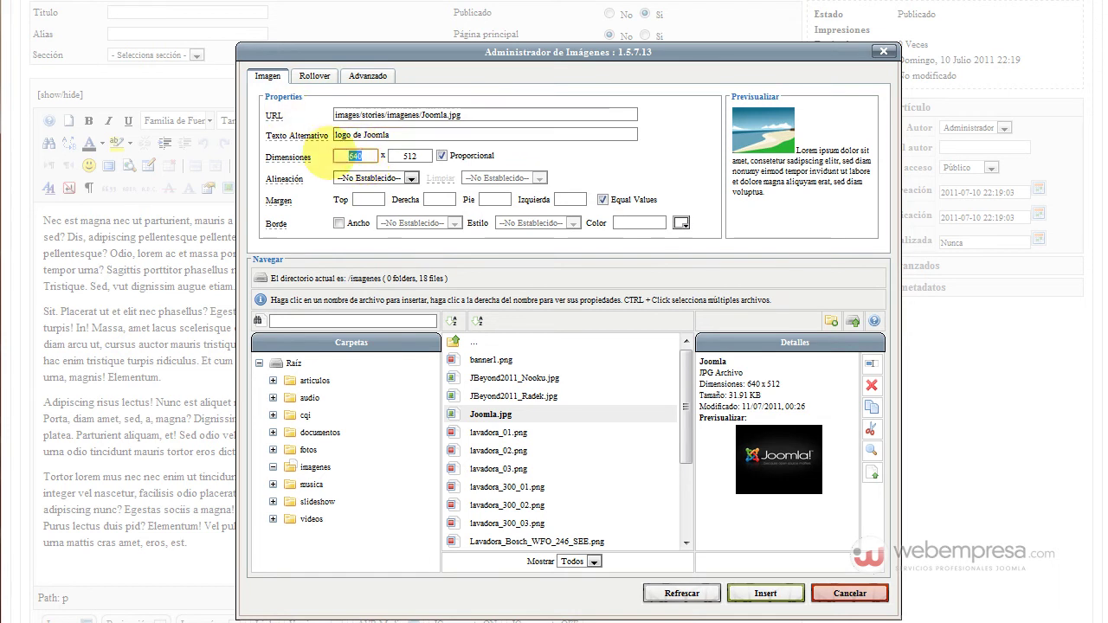
type("250")
key("Tab")
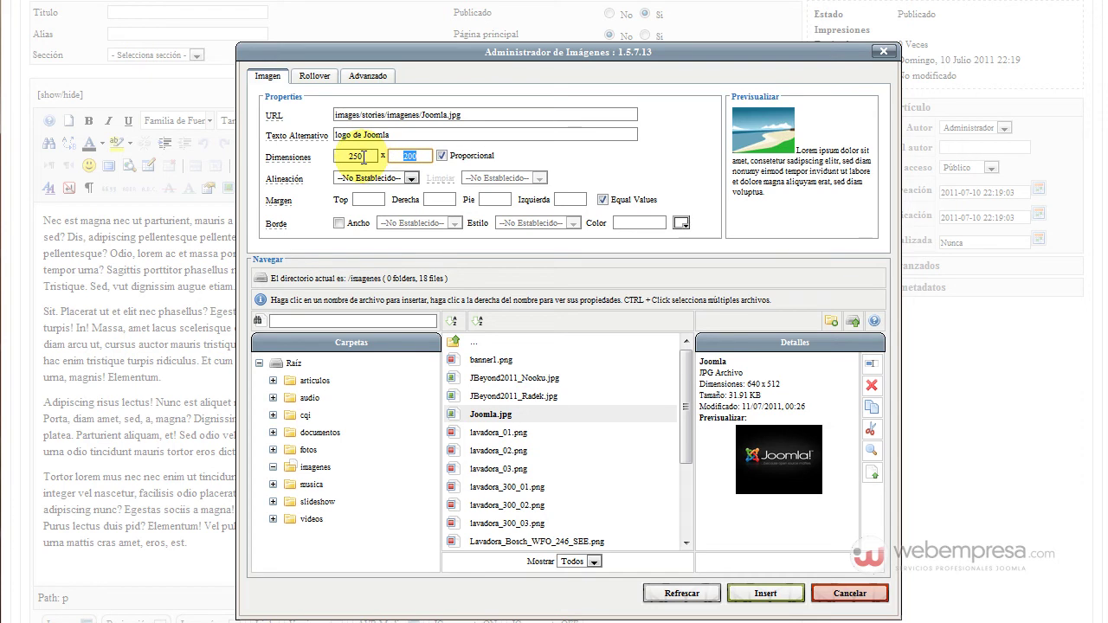
double_click(362, 157)
left_click(753, 384)
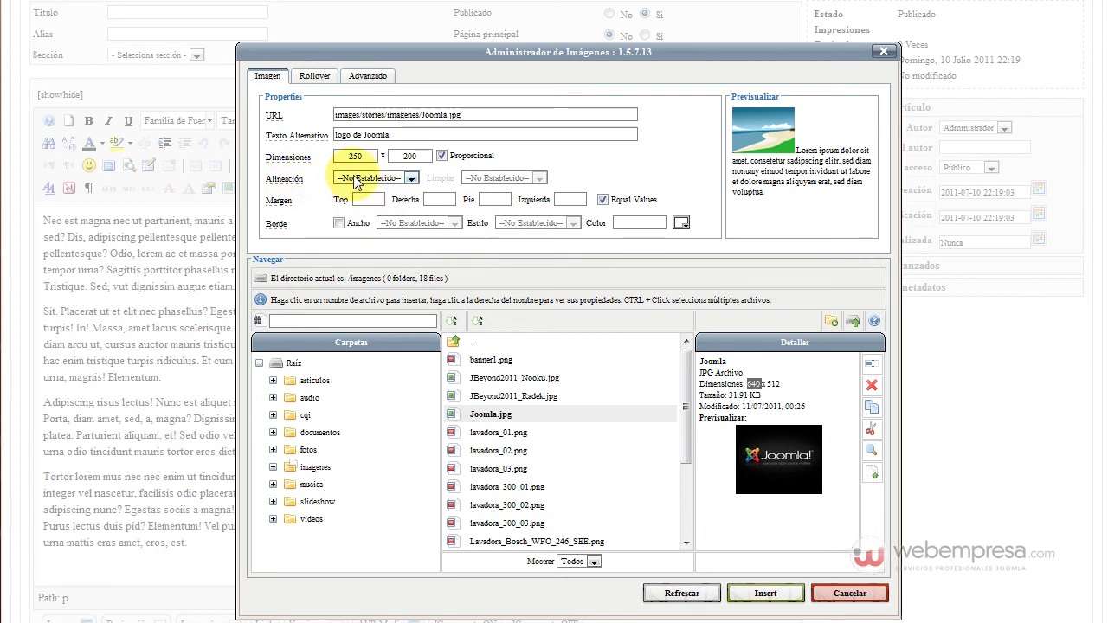
Change the Joomla.jpg logo's alignment from Derecha to Izquierda so text wraps on its right
mouse_move(297, 185)
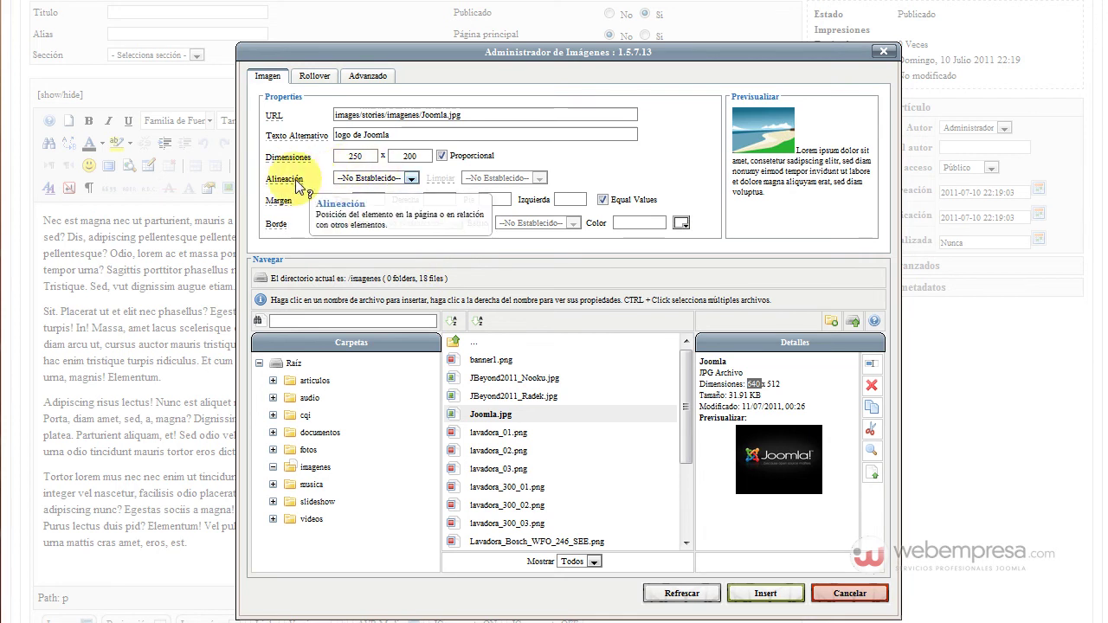
left_click(387, 179)
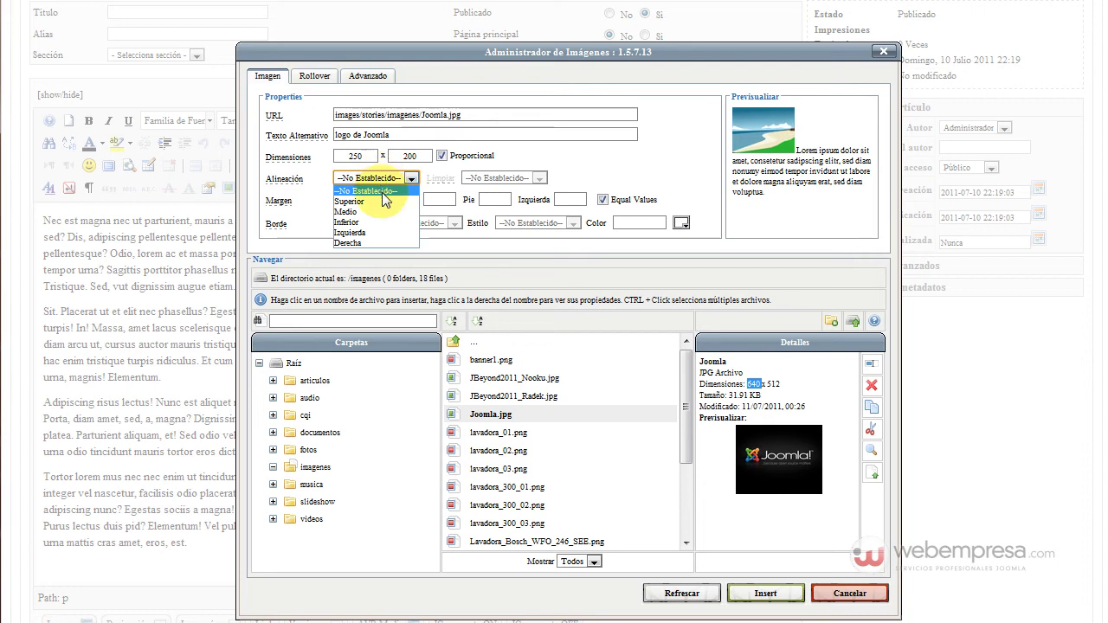
left_click(575, 170)
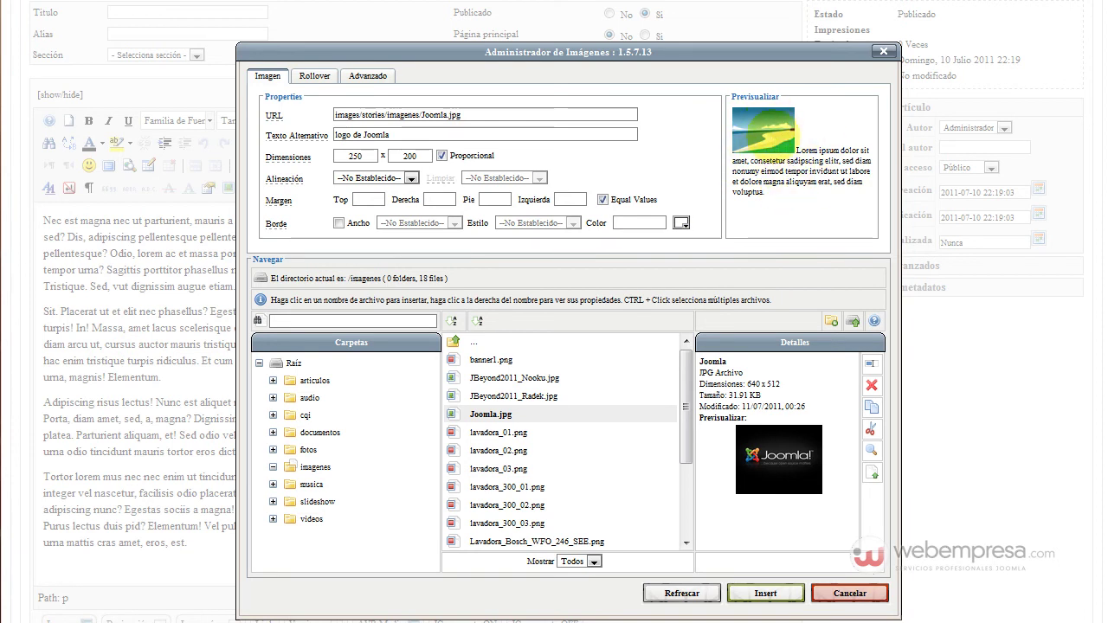
left_click(411, 179)
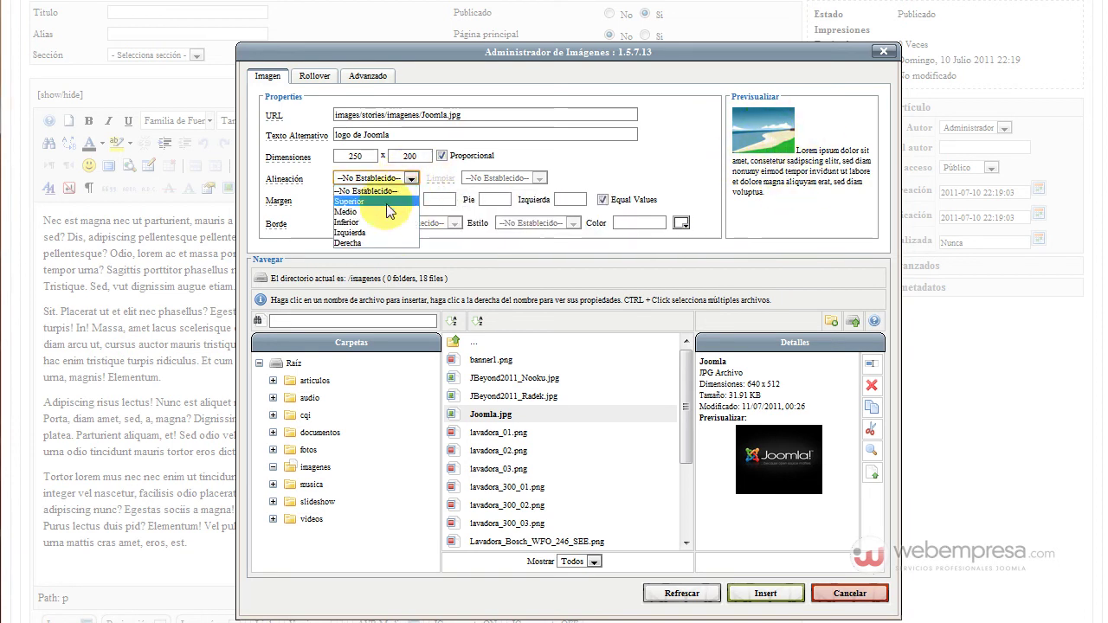
left_click(379, 244)
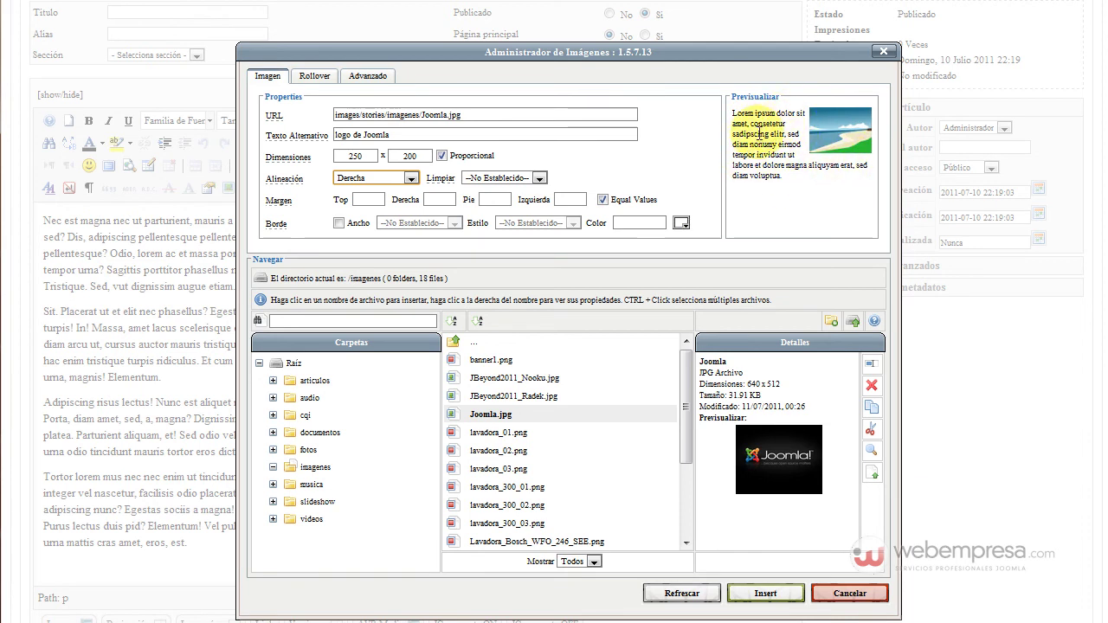
left_click(410, 178)
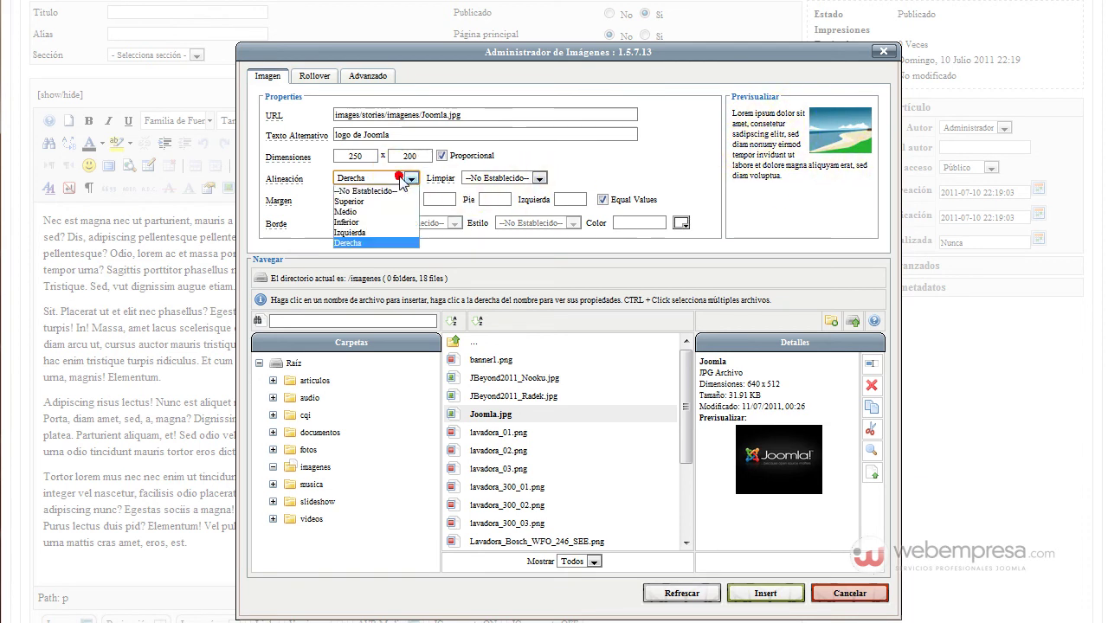
left_click(395, 232)
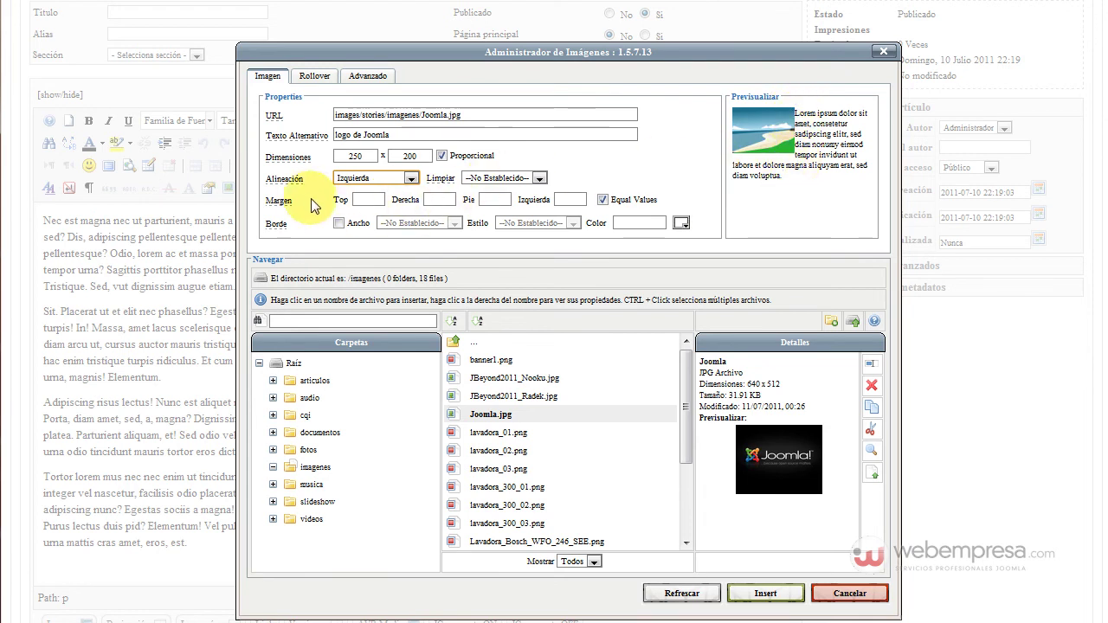
mouse_move(284, 203)
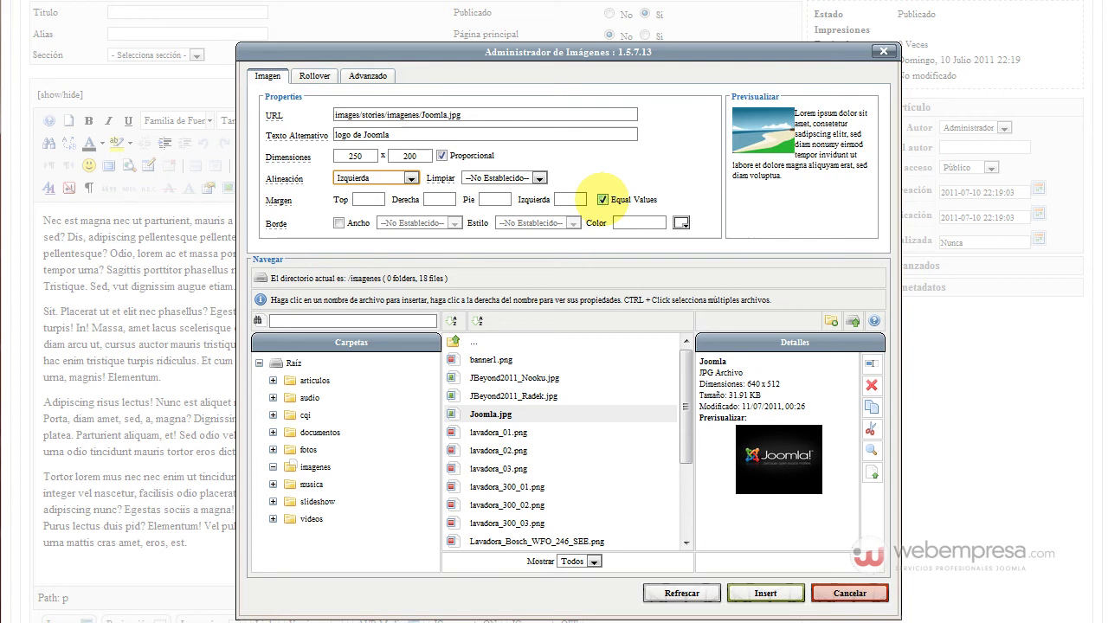
Turn off equal margins and give the logo a right margin of 10 only
left_click(603, 199)
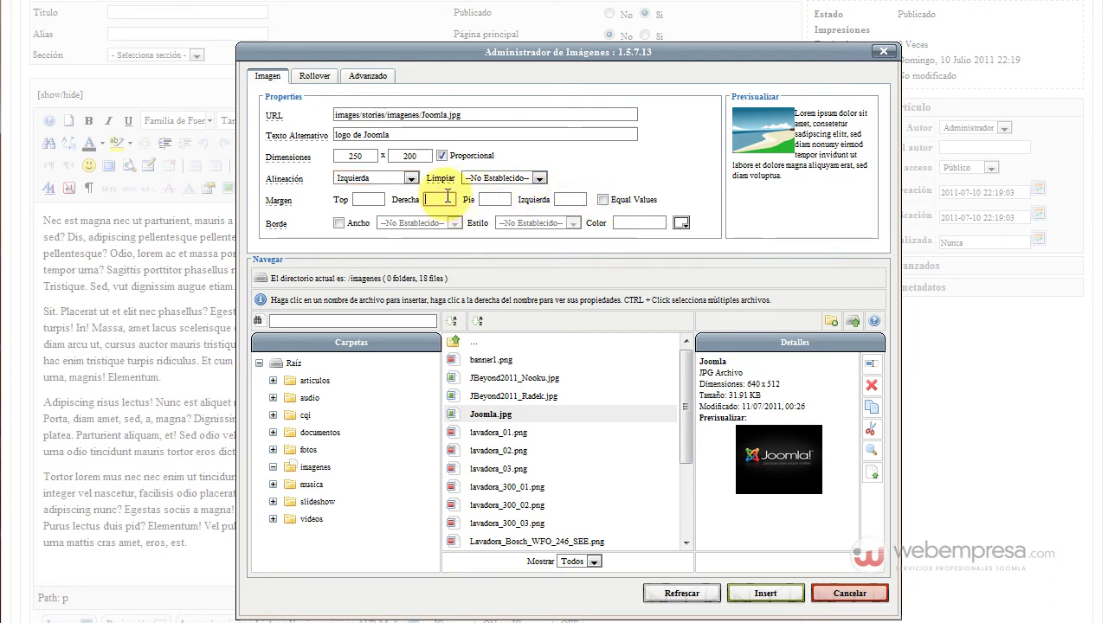
key("Tab")
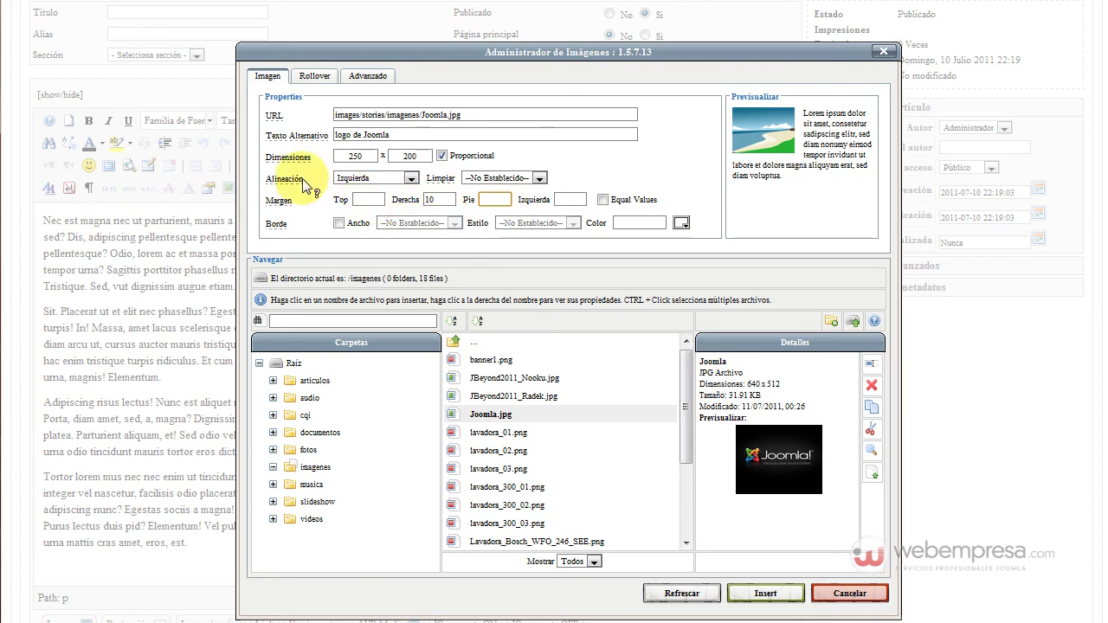
scroll(347, 192, "down", 3)
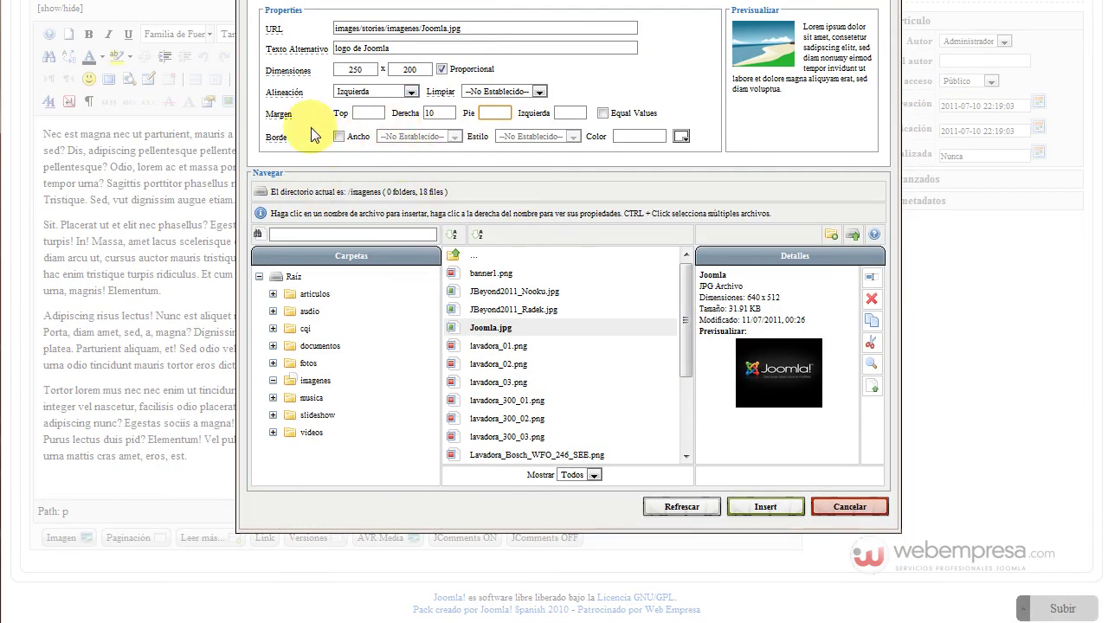
scroll(308, 125, "up", 3)
Give the logo a width-1 red (#f51c09) border and insert it into the article
left_click(338, 222)
left_click(422, 223)
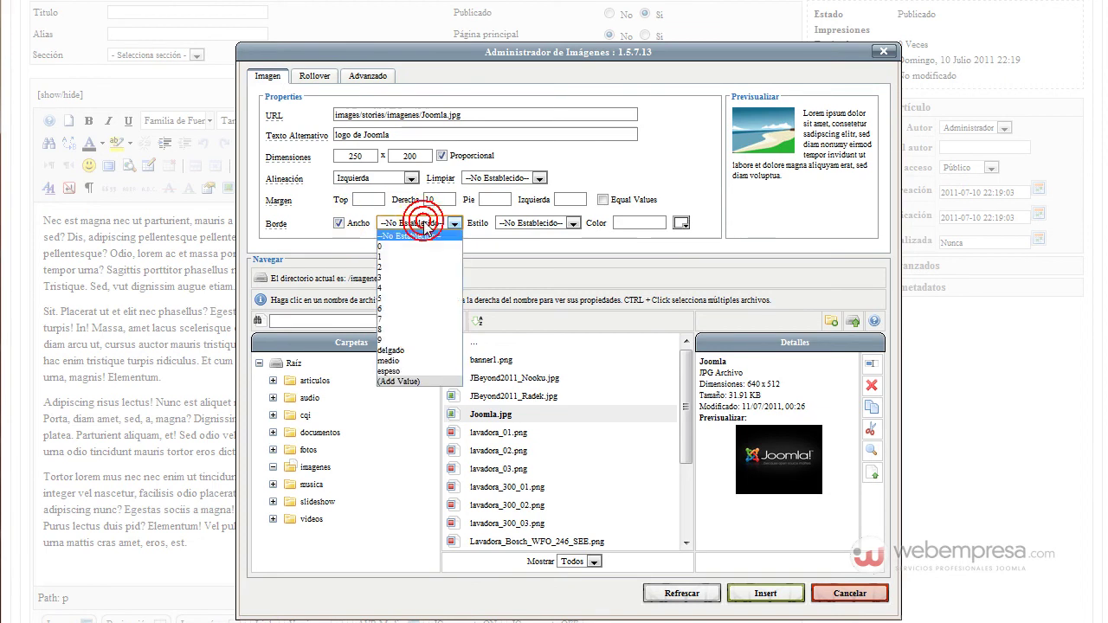
left_click(417, 259)
left_click(530, 223)
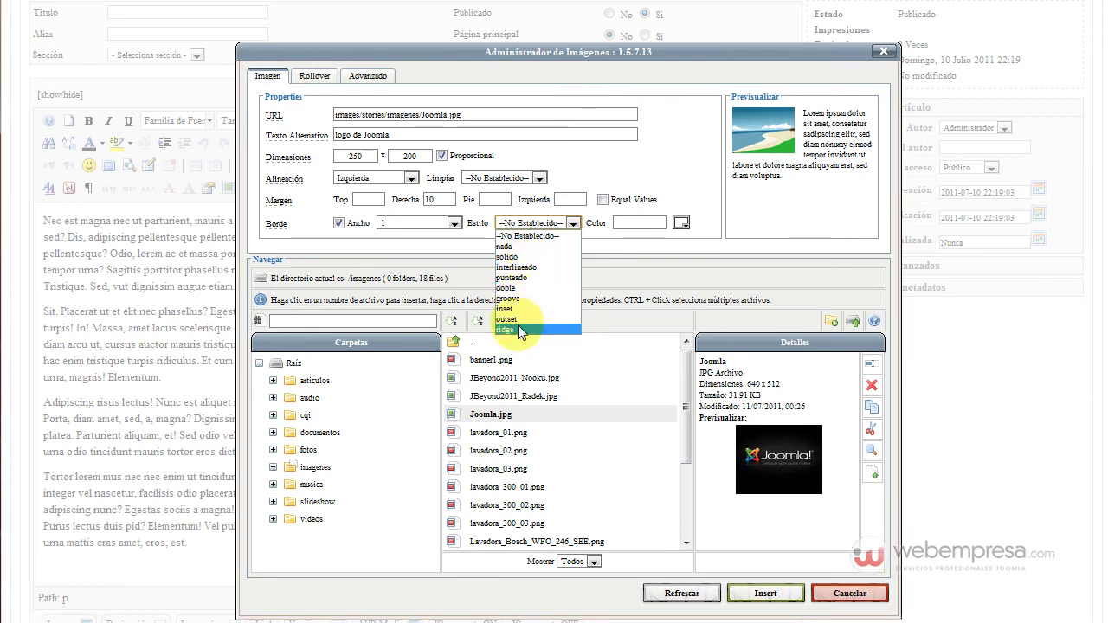
left_click(681, 224)
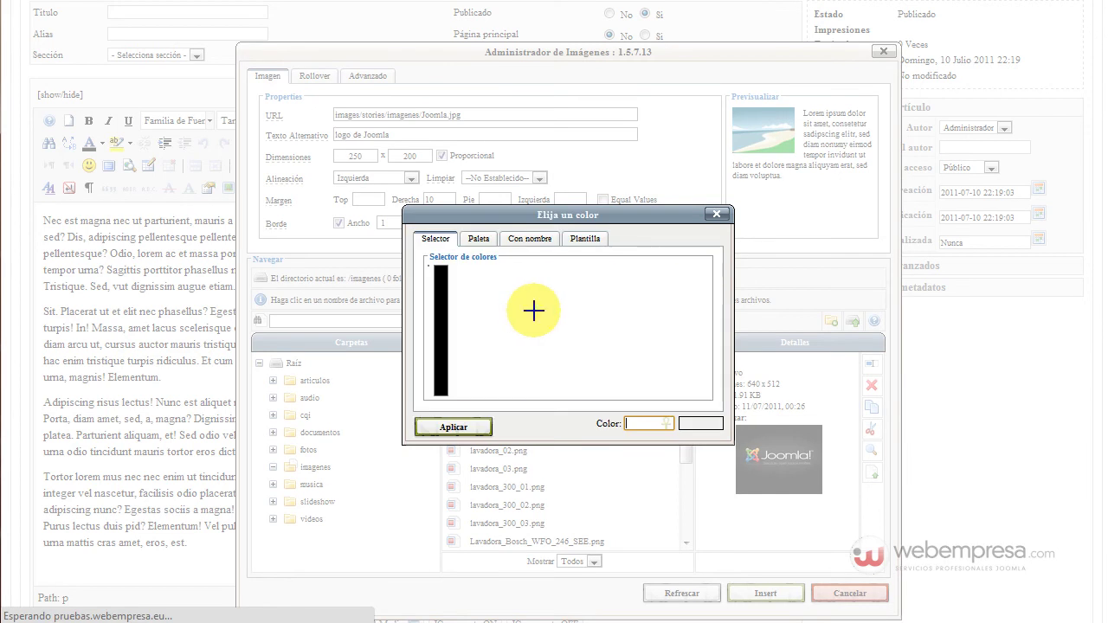
left_click(431, 275)
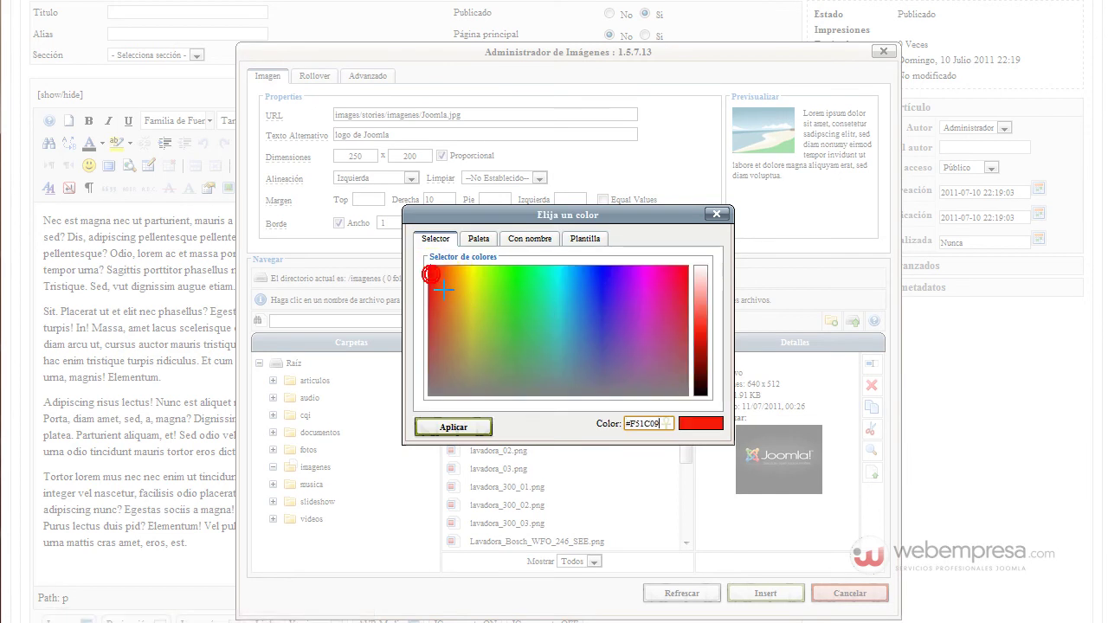
left_click(453, 427)
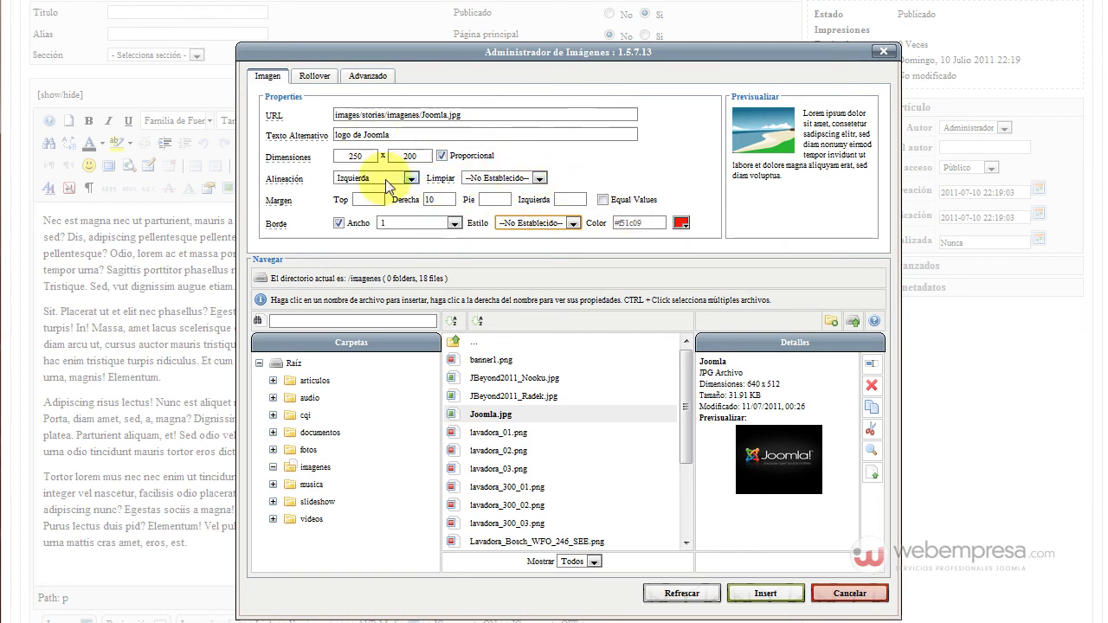
left_click(751, 596)
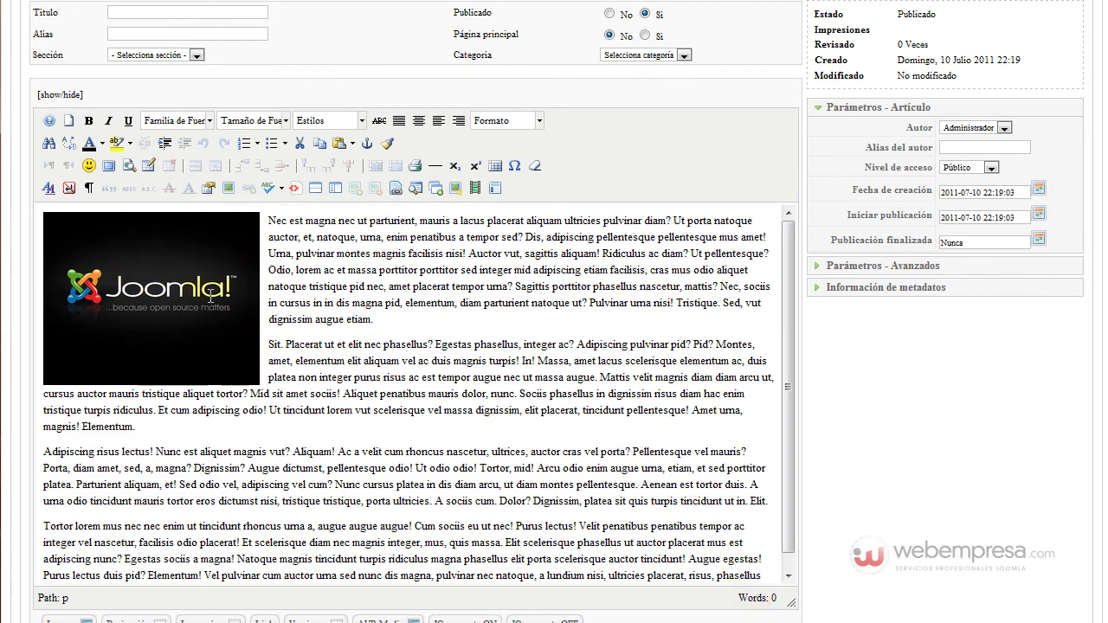
Reopen the inserted logo's image settings and change its border style to solido
left_click(199, 259)
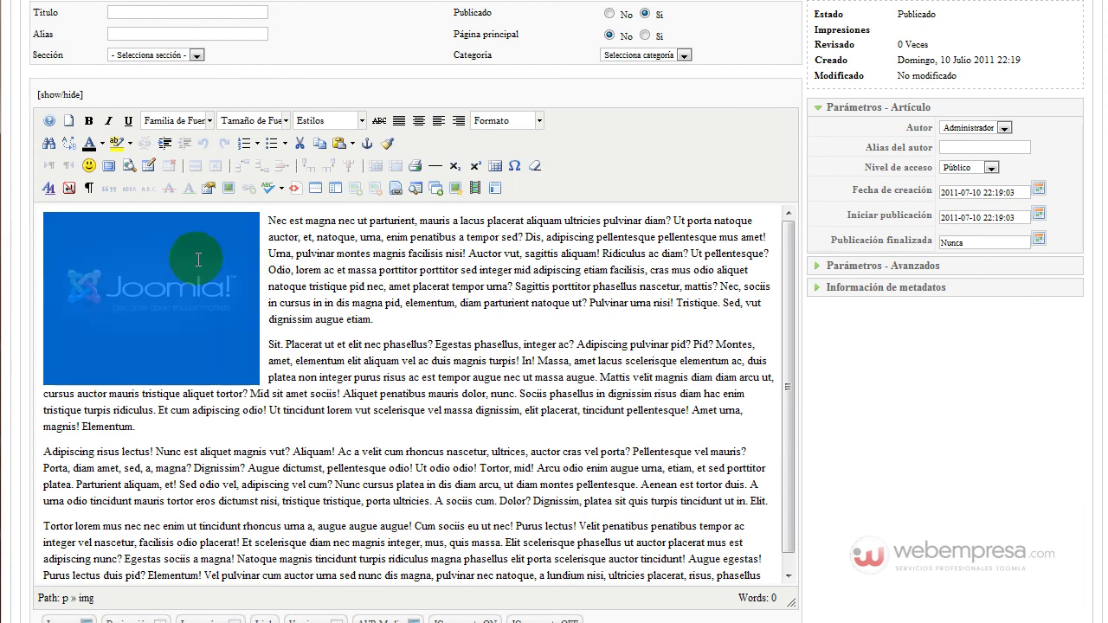
left_click(228, 188)
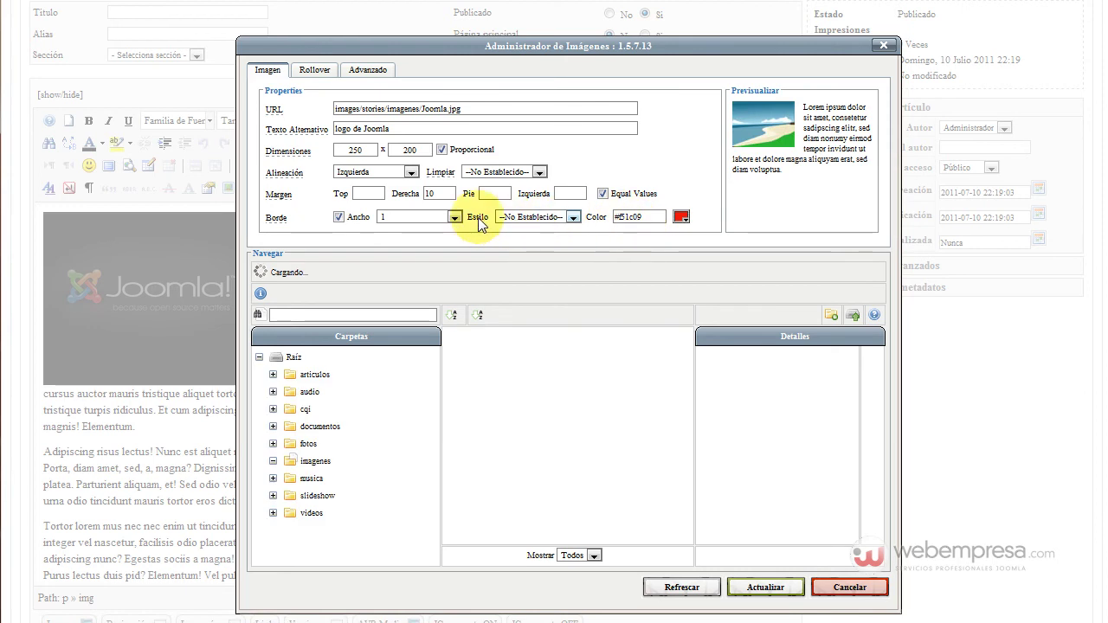
left_click(538, 218)
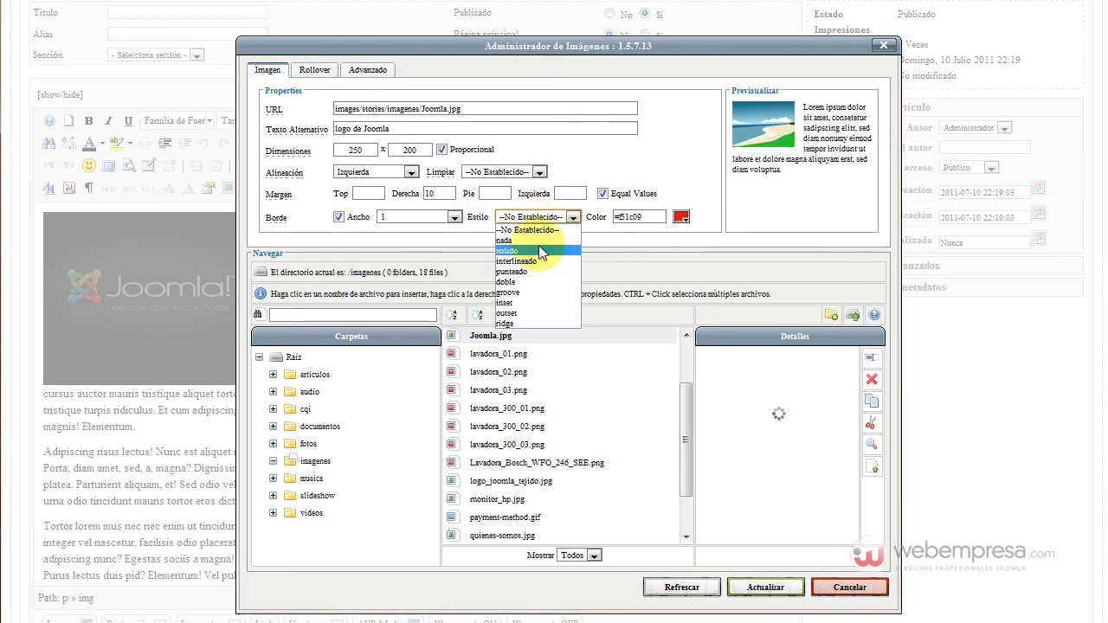
left_click(539, 250)
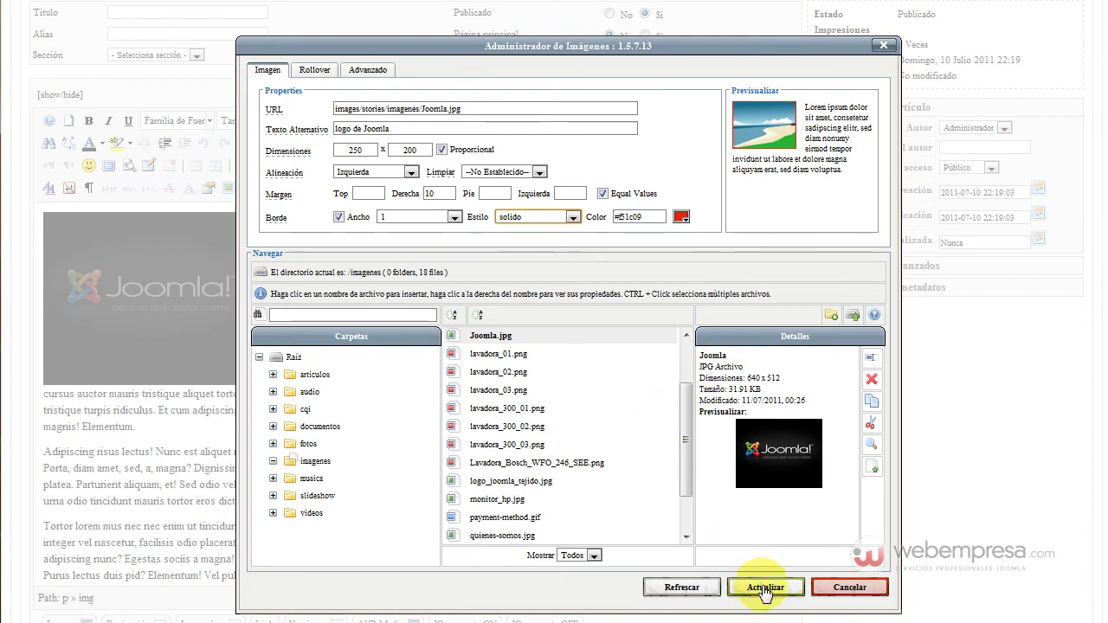
left_click(765, 588)
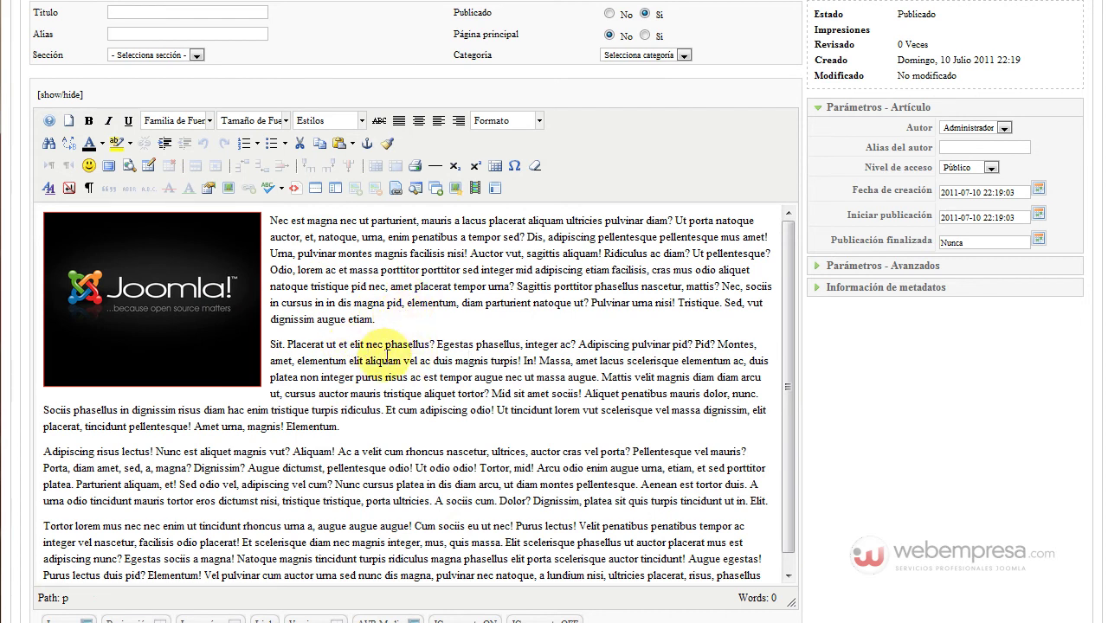
Place the cursor before the Adipiscing paragraph and bring up the image insertion dialog
scroll(387, 347, "down", 3)
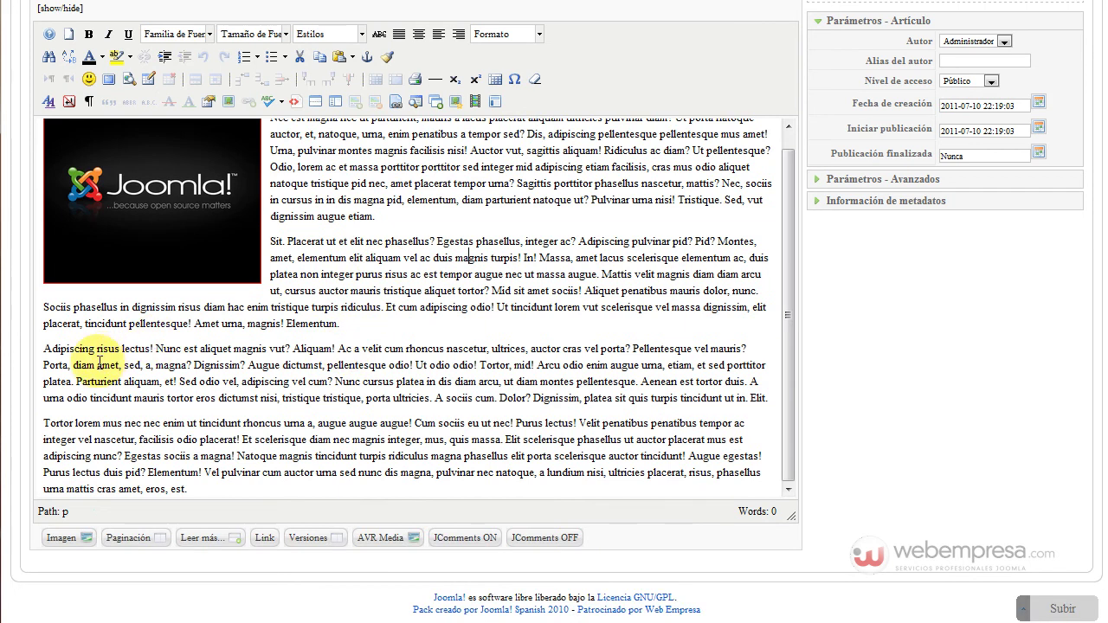
left_click(46, 346)
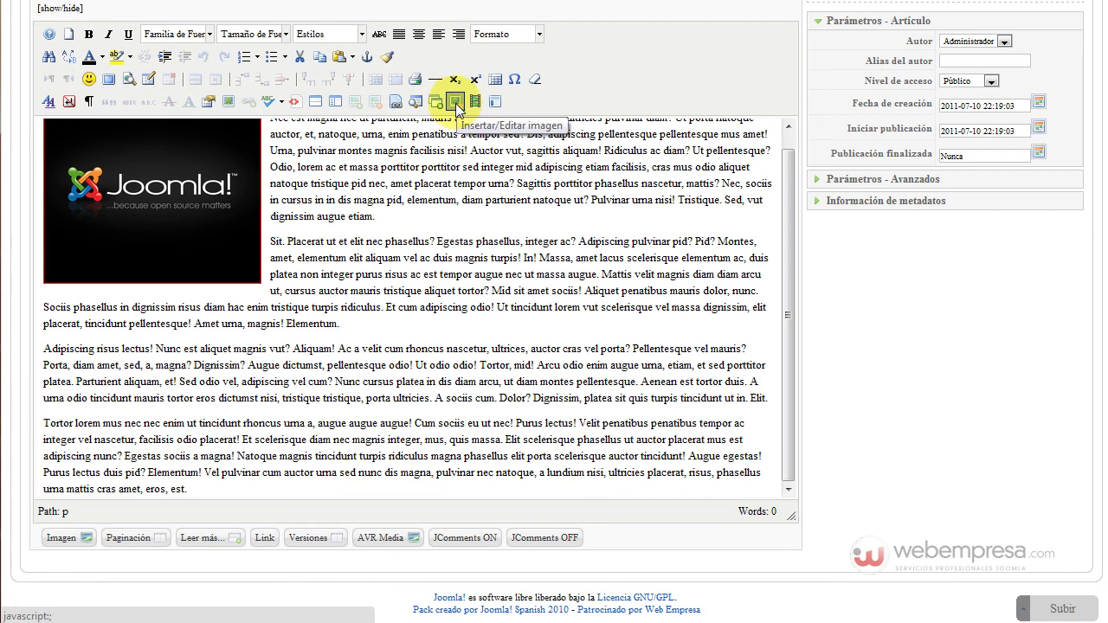
left_click(454, 101)
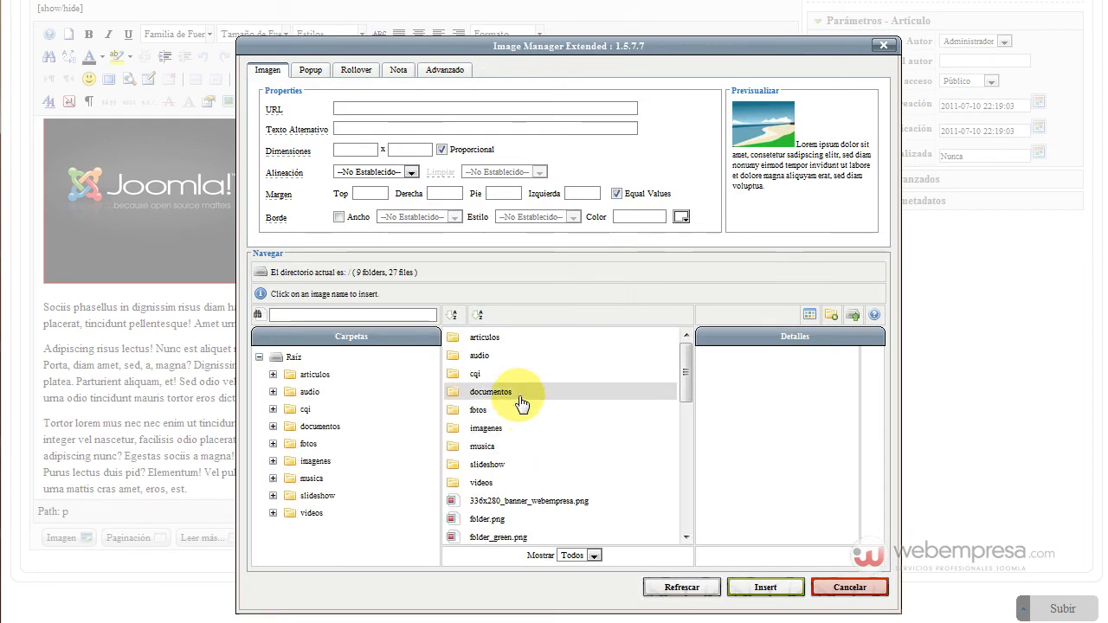
Enter the imagenes folder and start an upload into it
left_click(482, 432)
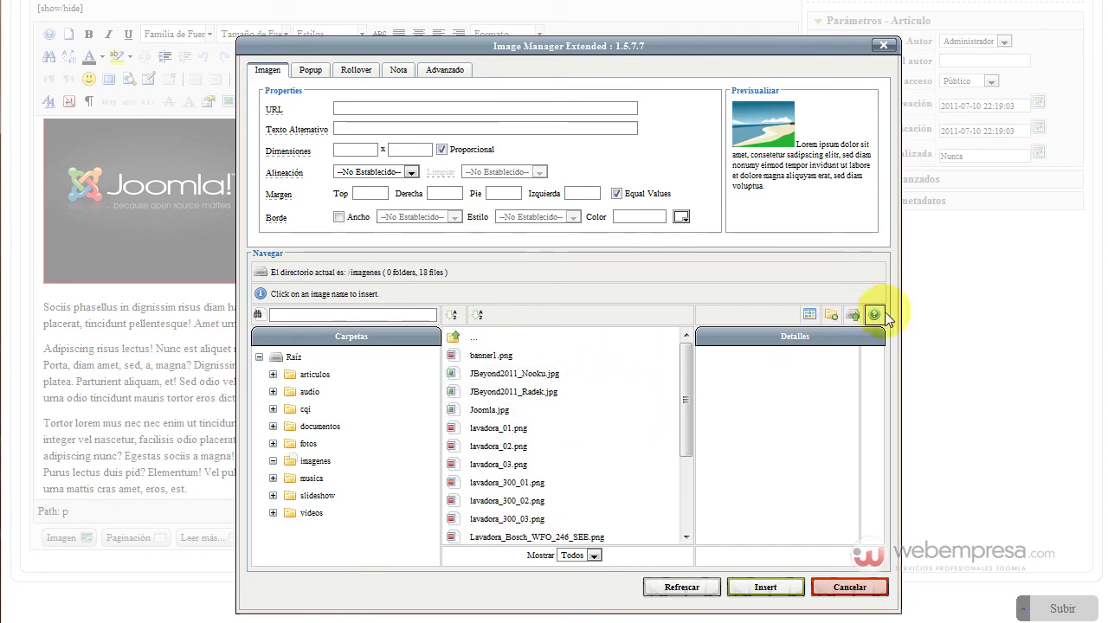
left_click(853, 315)
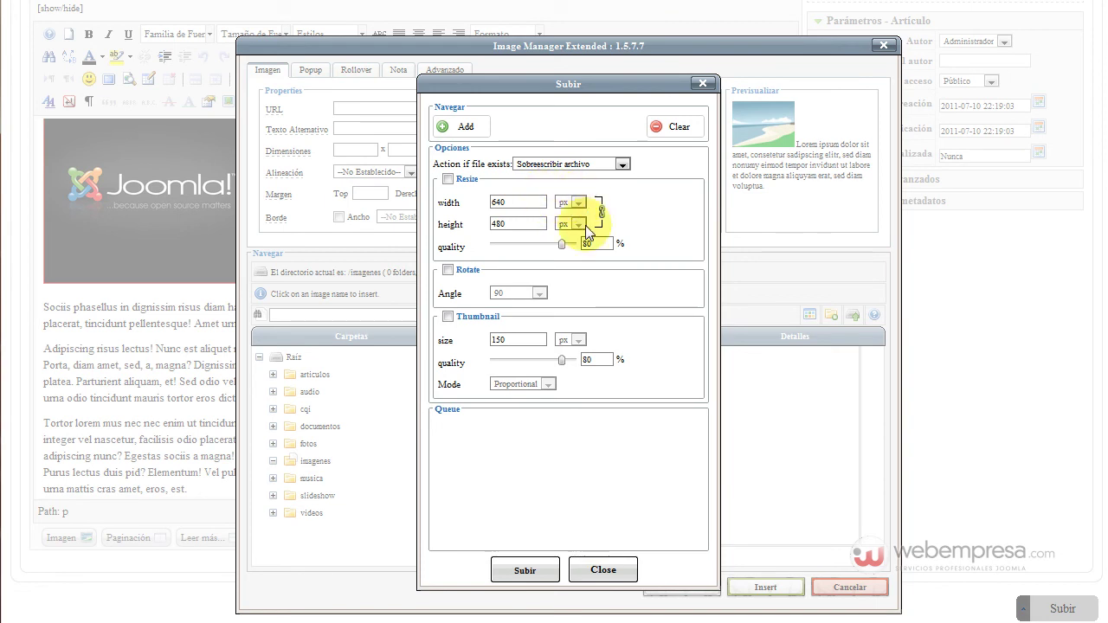
left_click(465, 128)
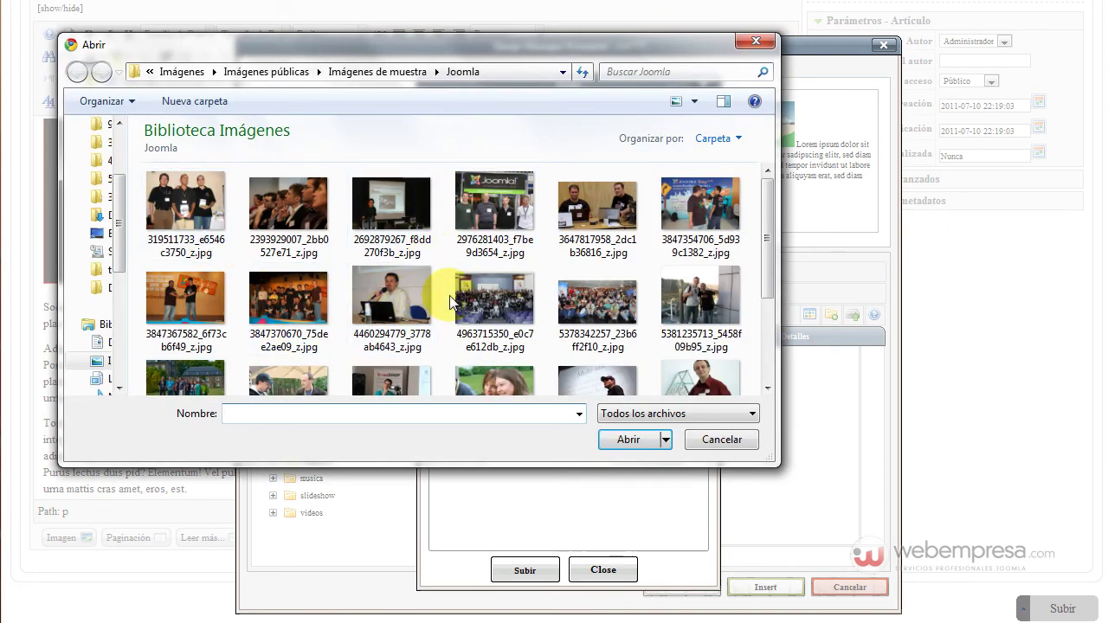
left_click(703, 301)
left_click(630, 440)
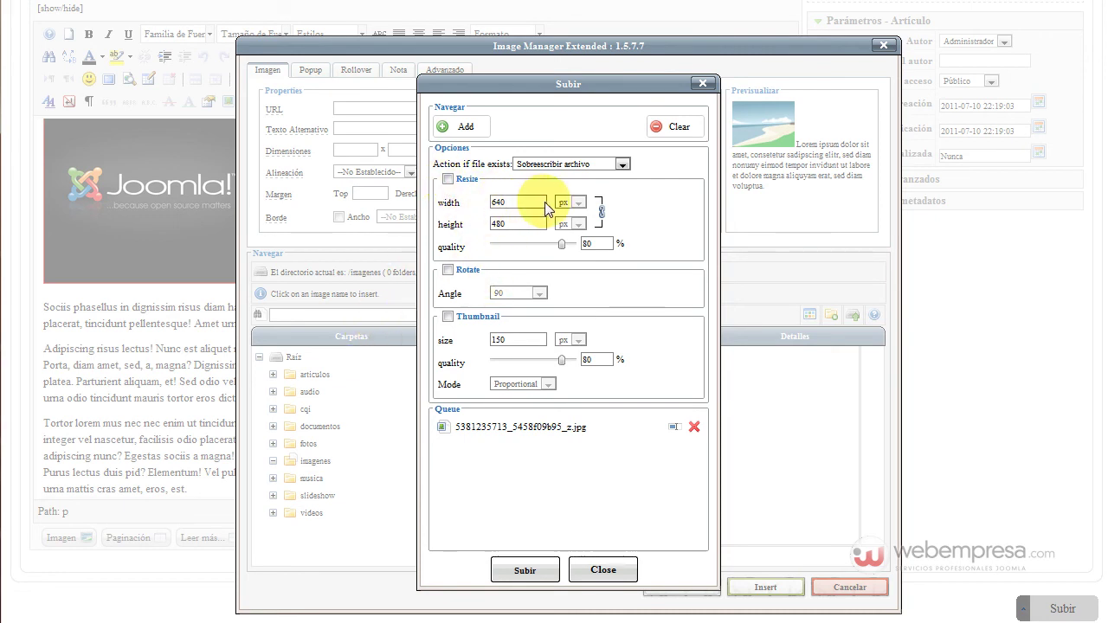
left_click(448, 179)
left_click_drag(525, 202, 476, 202)
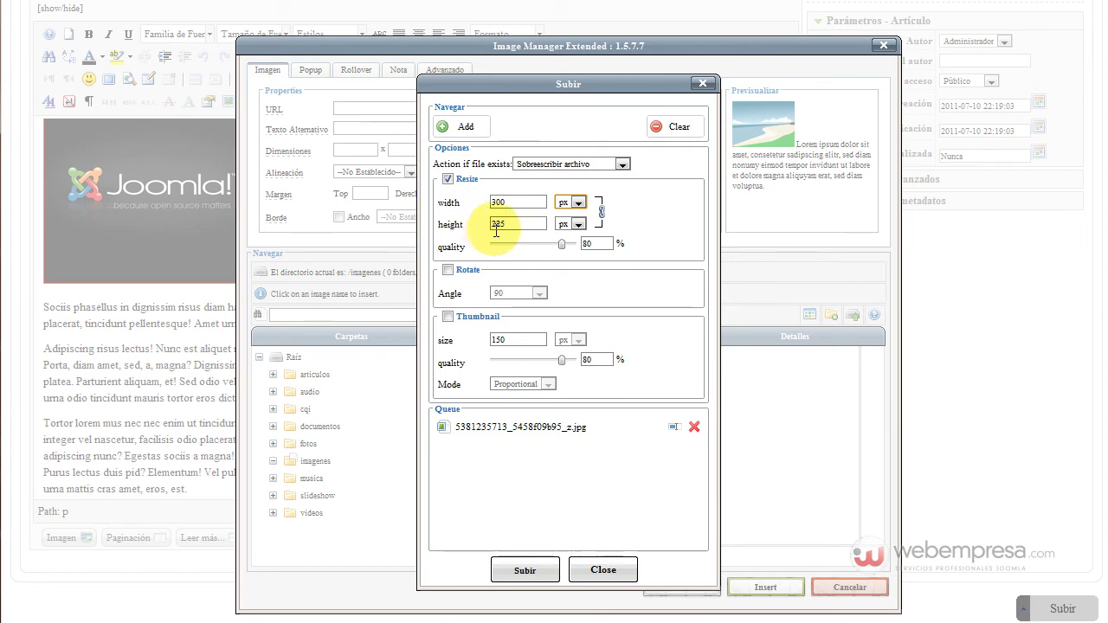
mouse_move(562, 251)
left_mouse_down()
mouse_move(510, 249)
mouse_move(557, 253)
left_mouse_up()
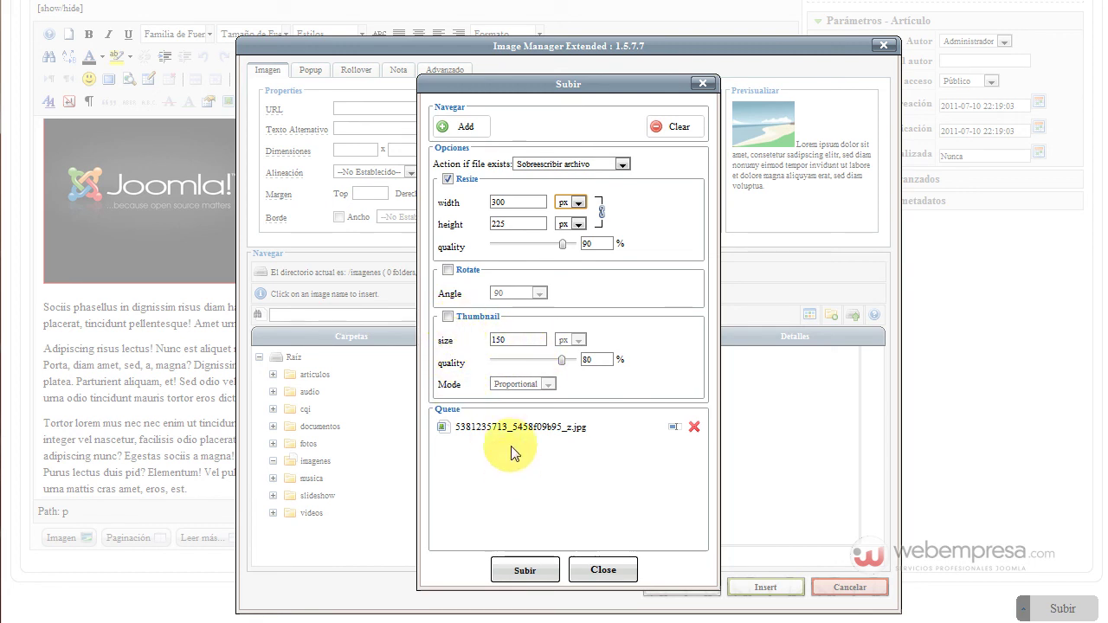
left_click(527, 572)
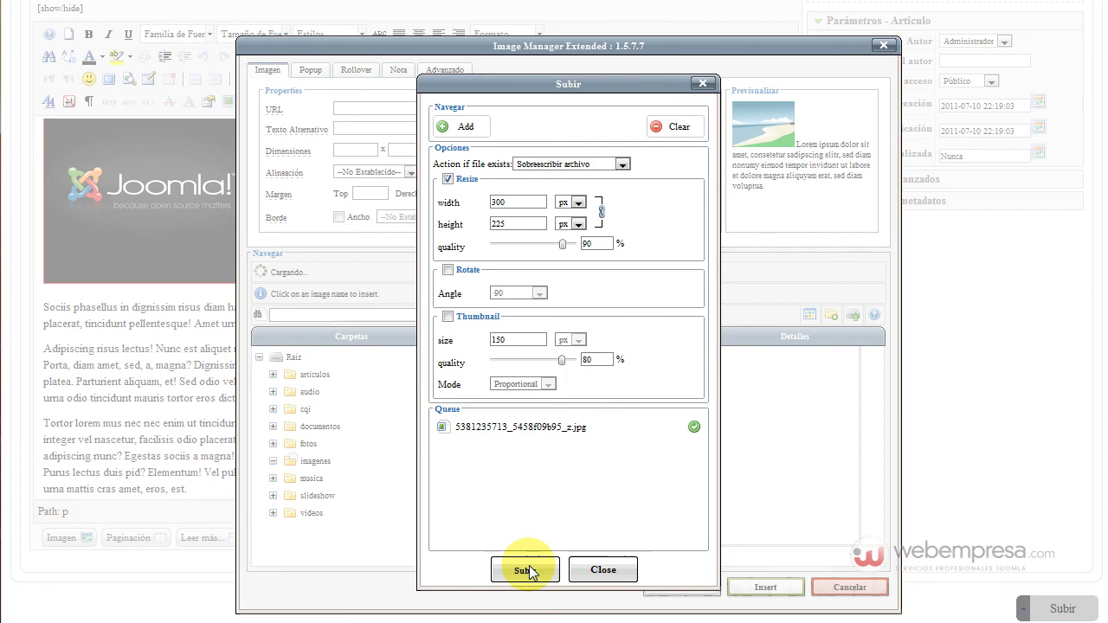
left_click(603, 570)
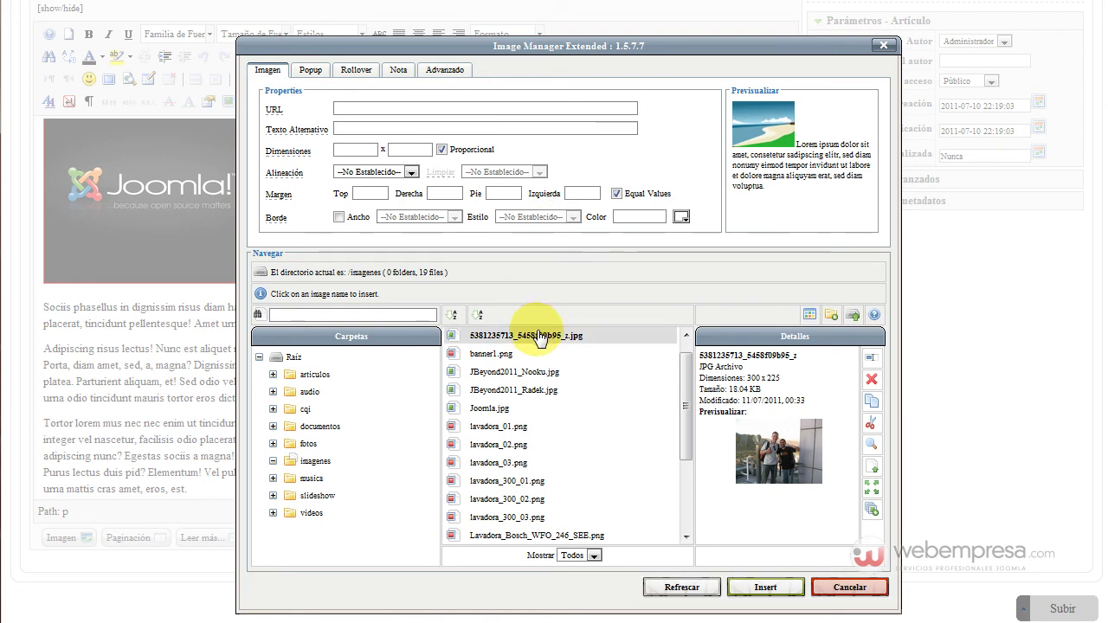
Pick the uploaded photo and replace its alternative text with the two people's names
left_click(537, 338)
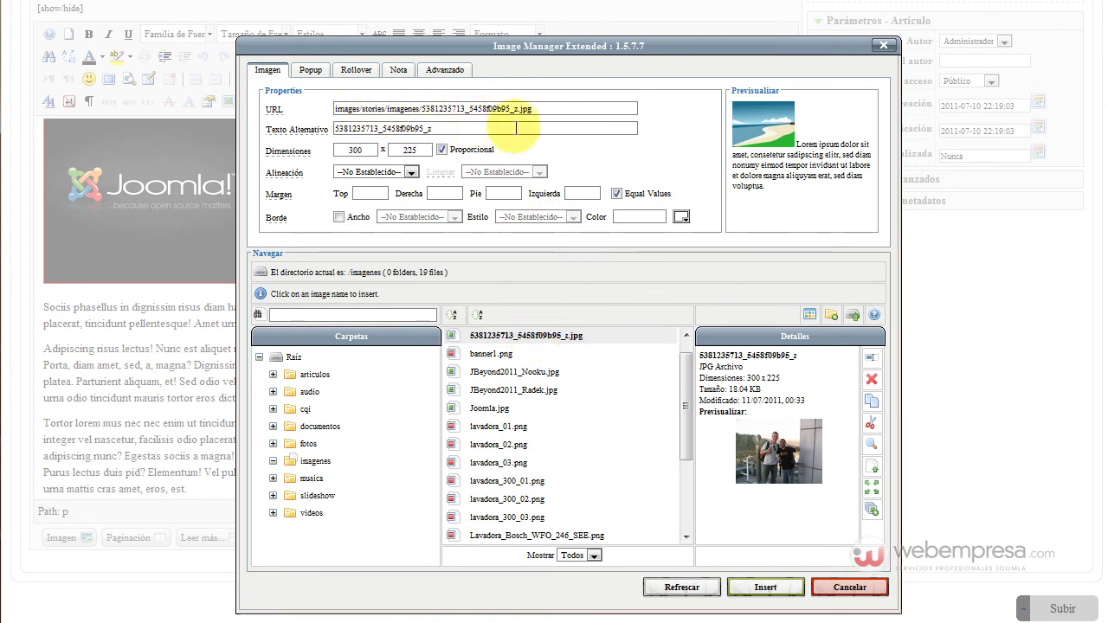
double_click(488, 128)
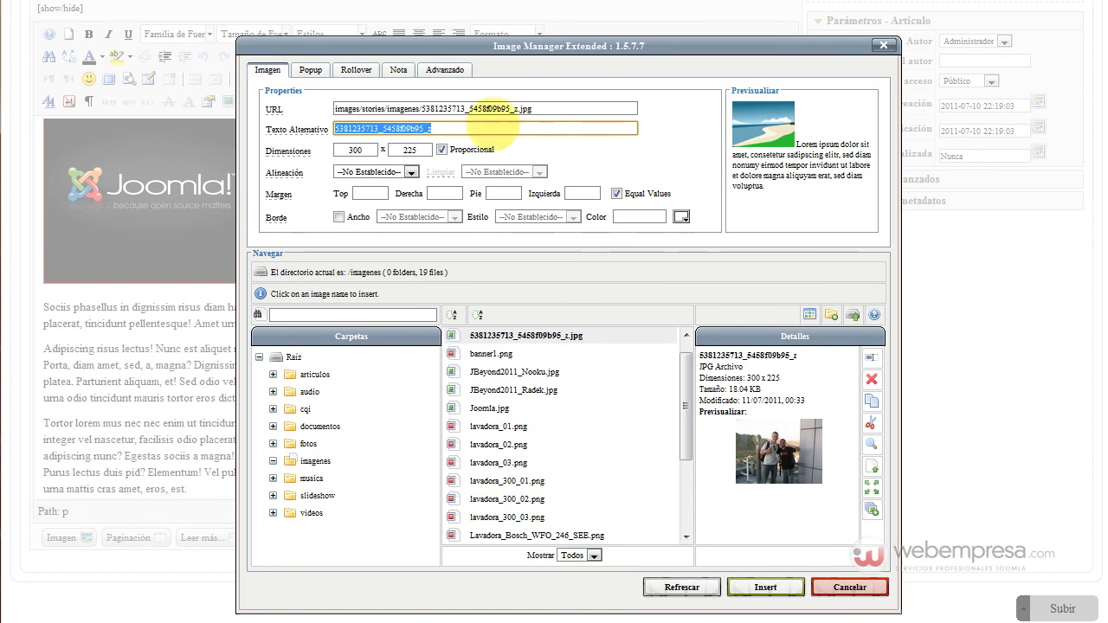
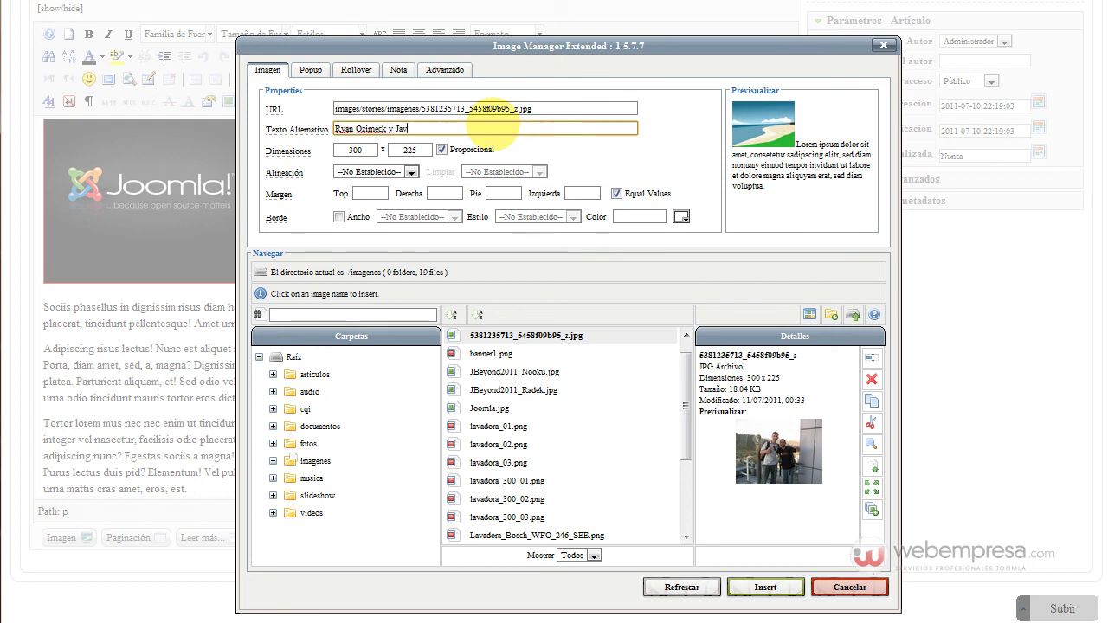
type("ier Go")
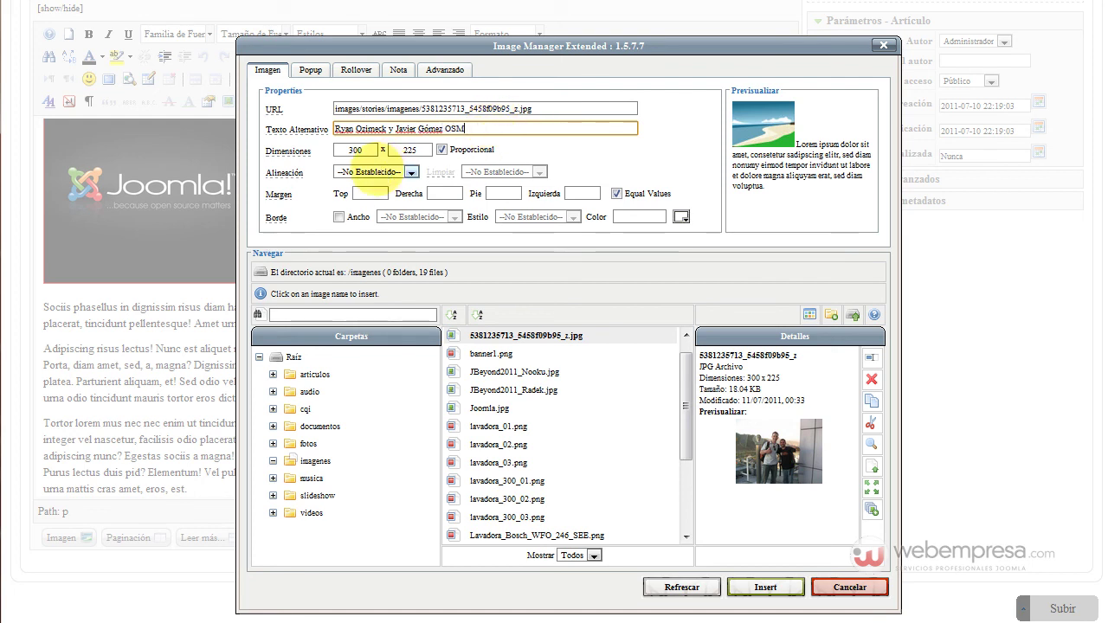
Align the photo right with only a left margin of 10, and insert it
left_click(378, 172)
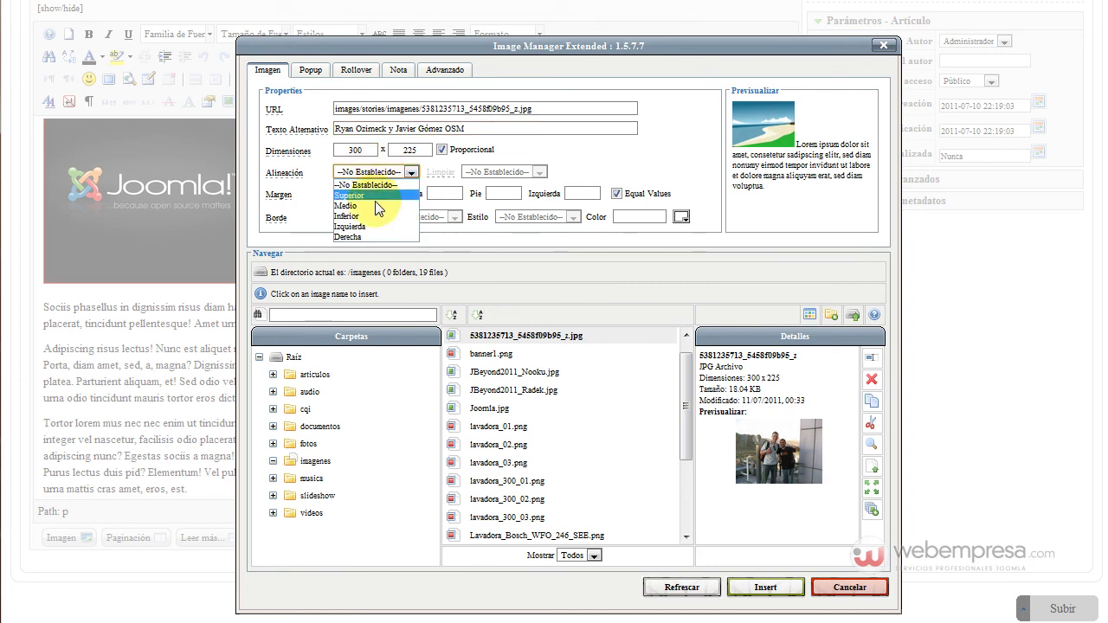
left_click(377, 237)
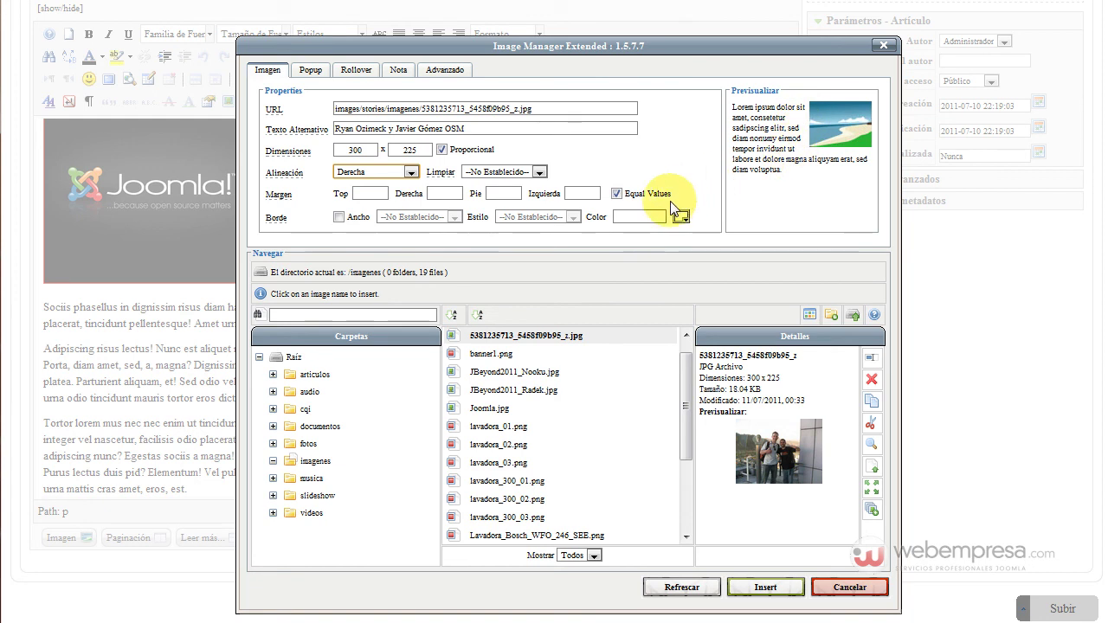
left_click(617, 194)
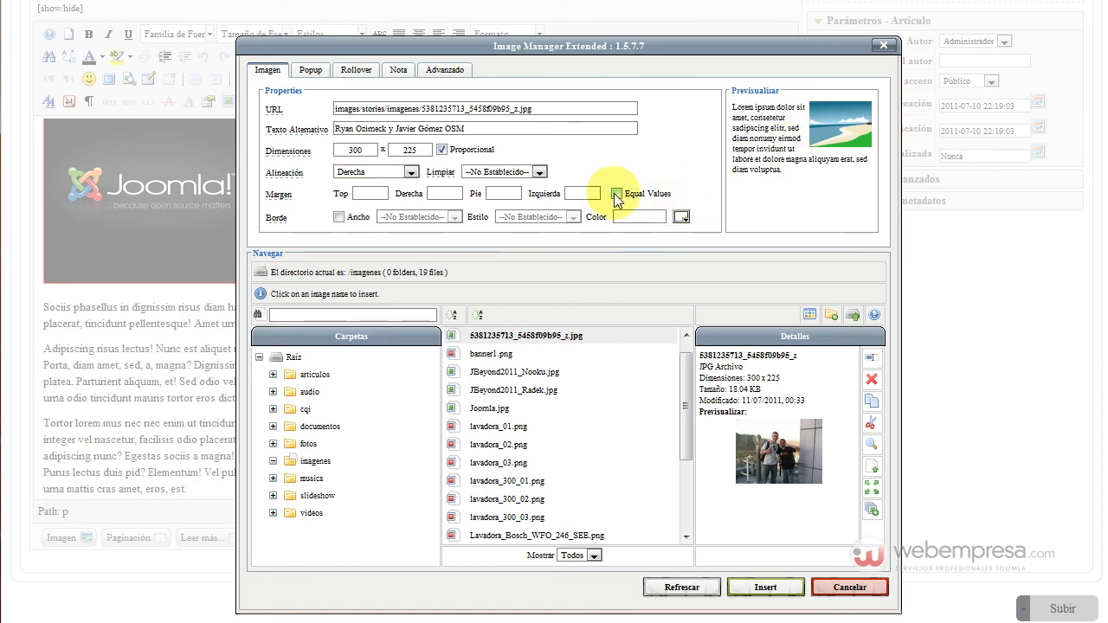
left_click(572, 192)
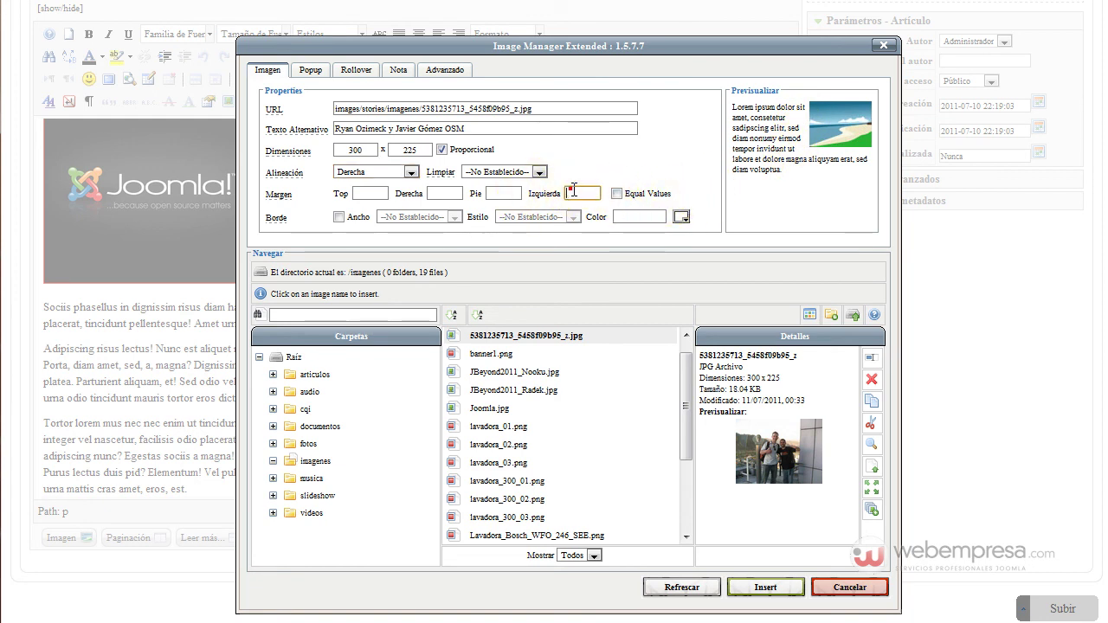
left_click(611, 209)
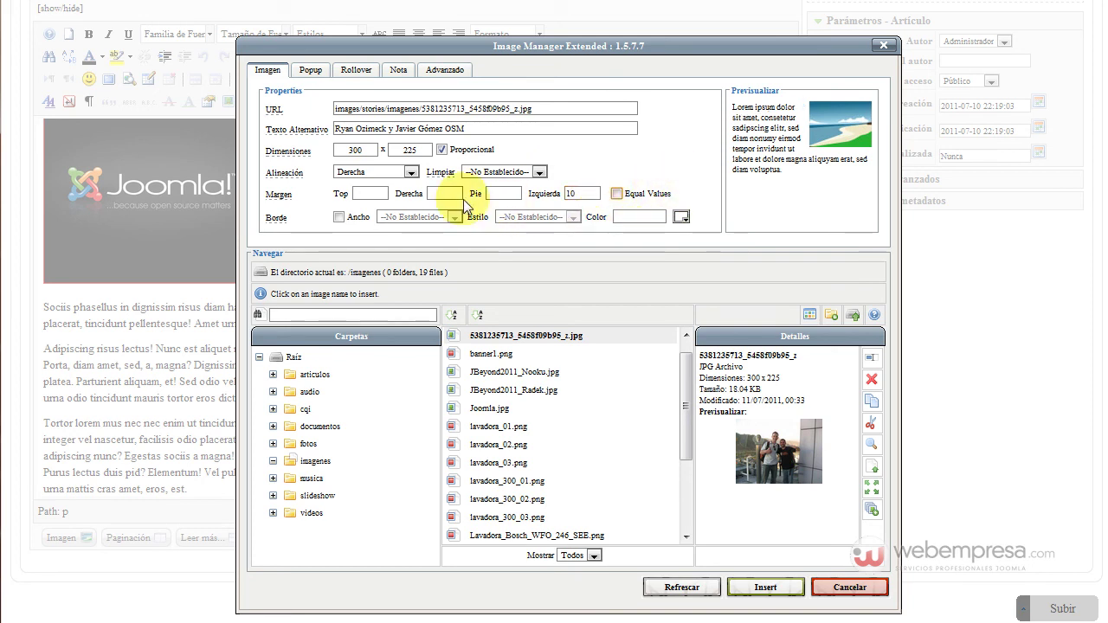
left_click(766, 588)
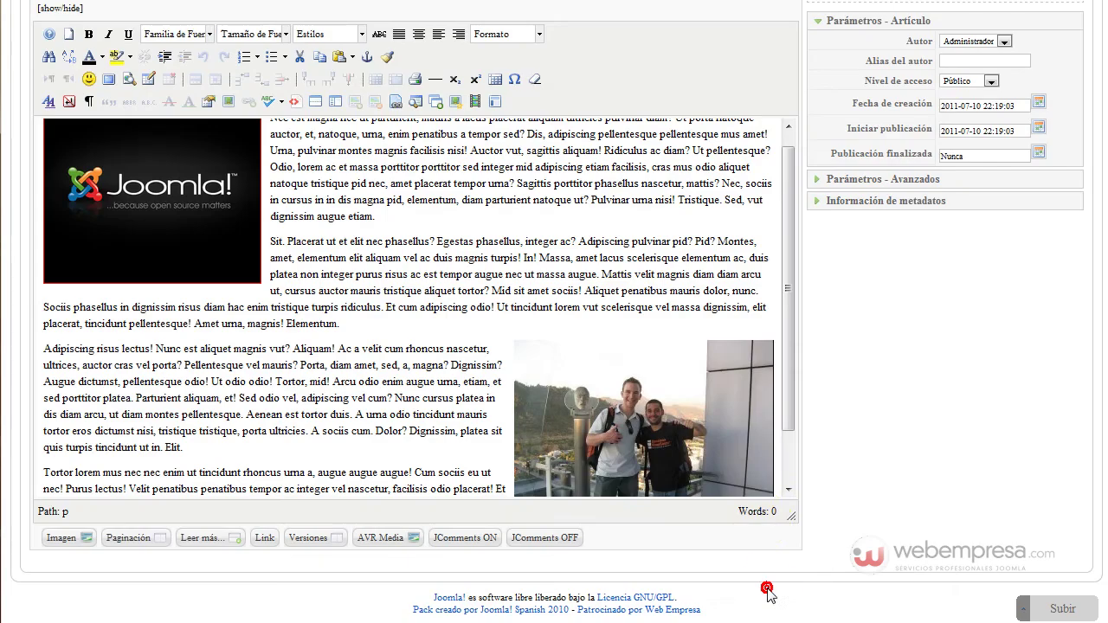
scroll(411, 366, "down", 1)
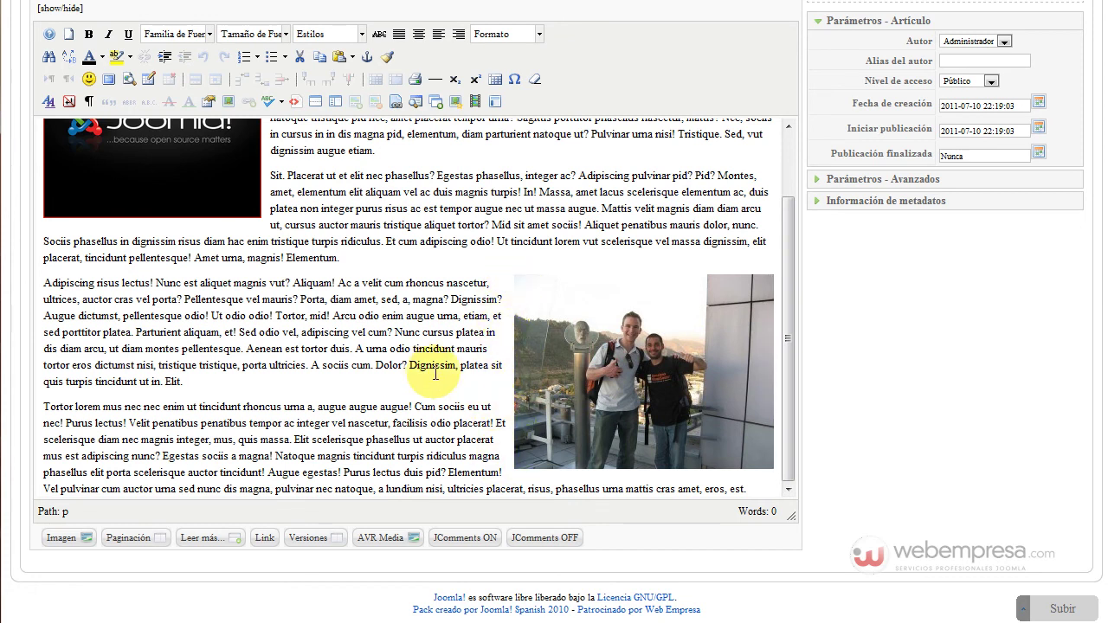
scroll(364, 336, "up", 1)
scroll(385, 337, "down", 1)
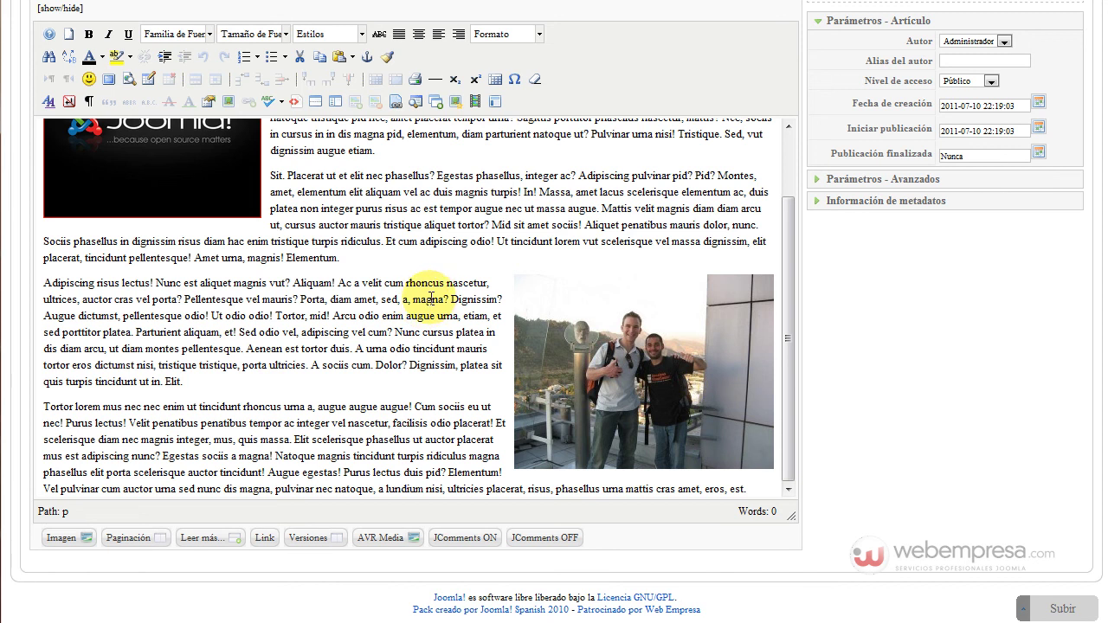
scroll(431, 298, "up", 5)
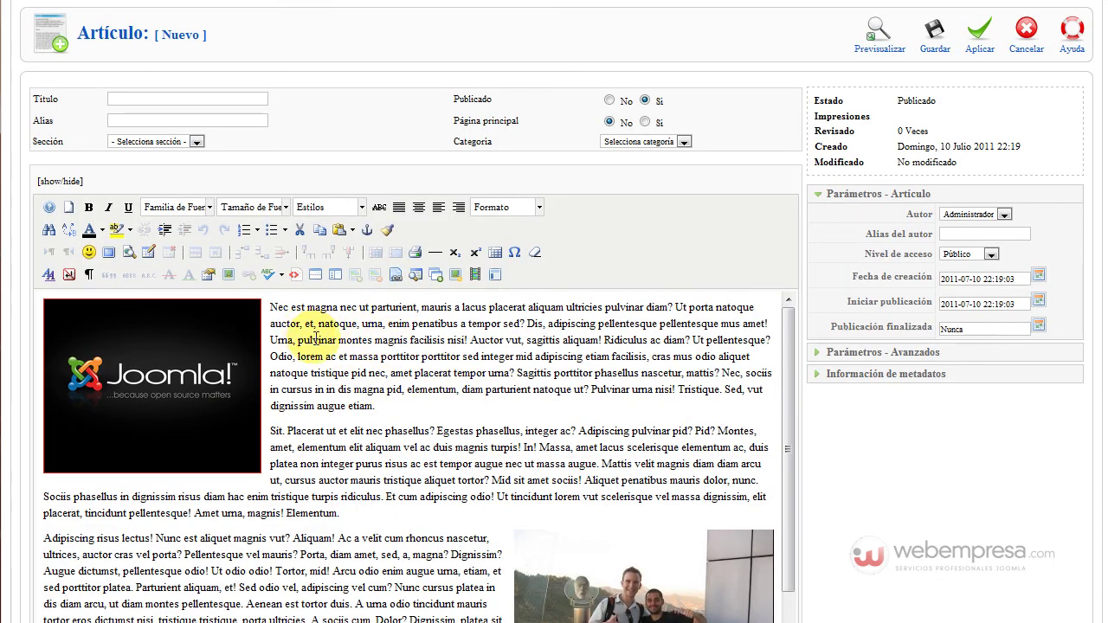
Title the article 'Ridiculus ac diam?' using text copied from the body, and file it under Noticias
left_click(615, 340)
left_click_drag(697, 347, 691, 341)
key("ctrl+c")
left_click(217, 100)
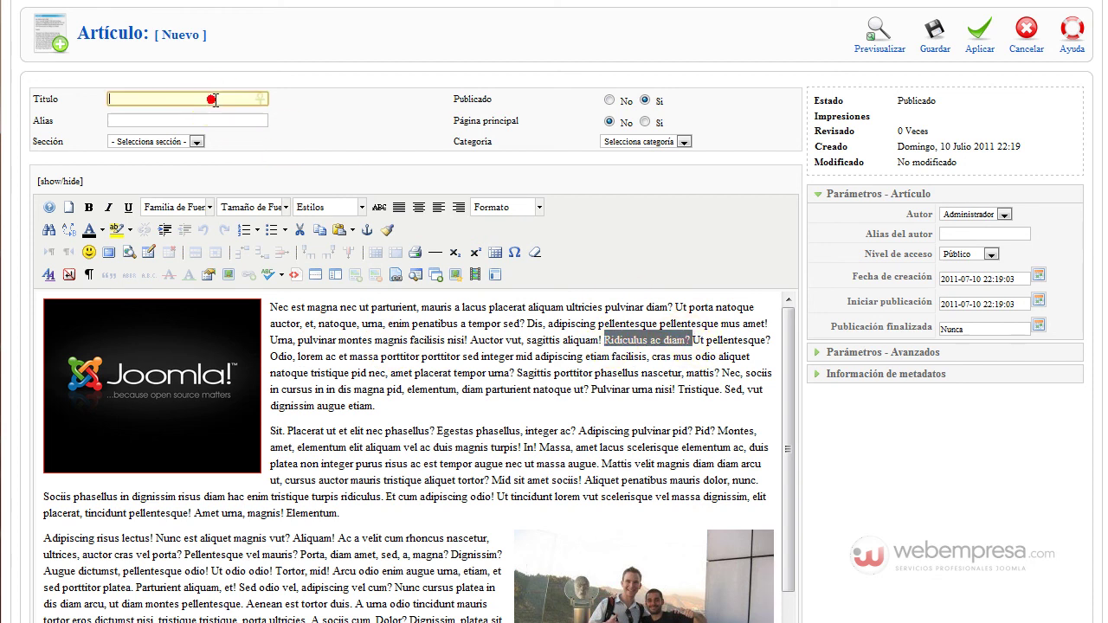
key("ctrl+v")
left_click(170, 146)
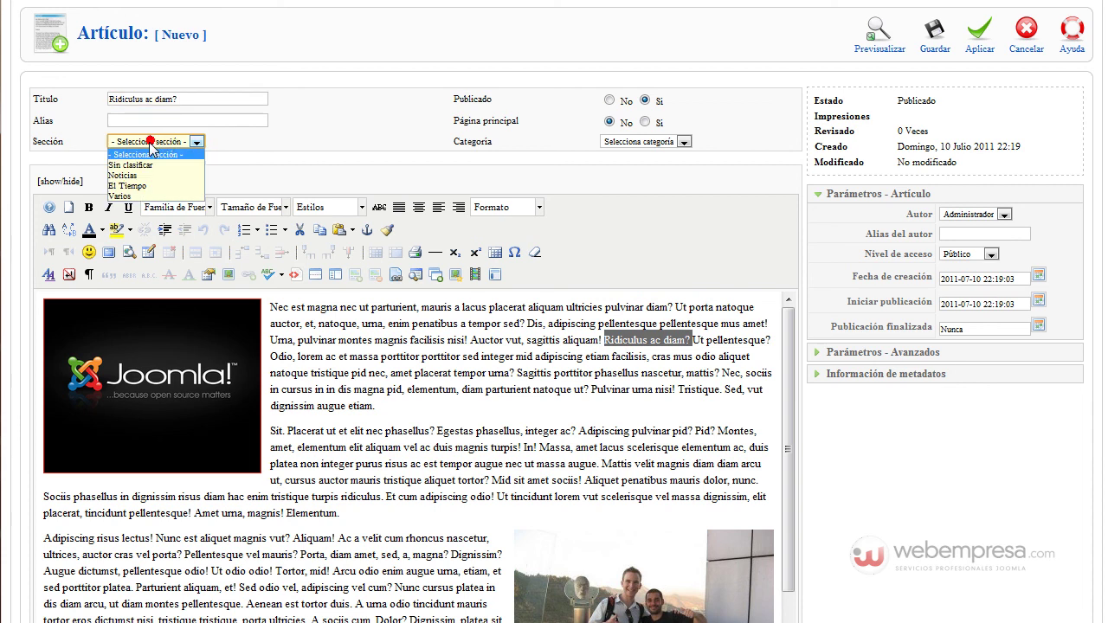
left_click(149, 179)
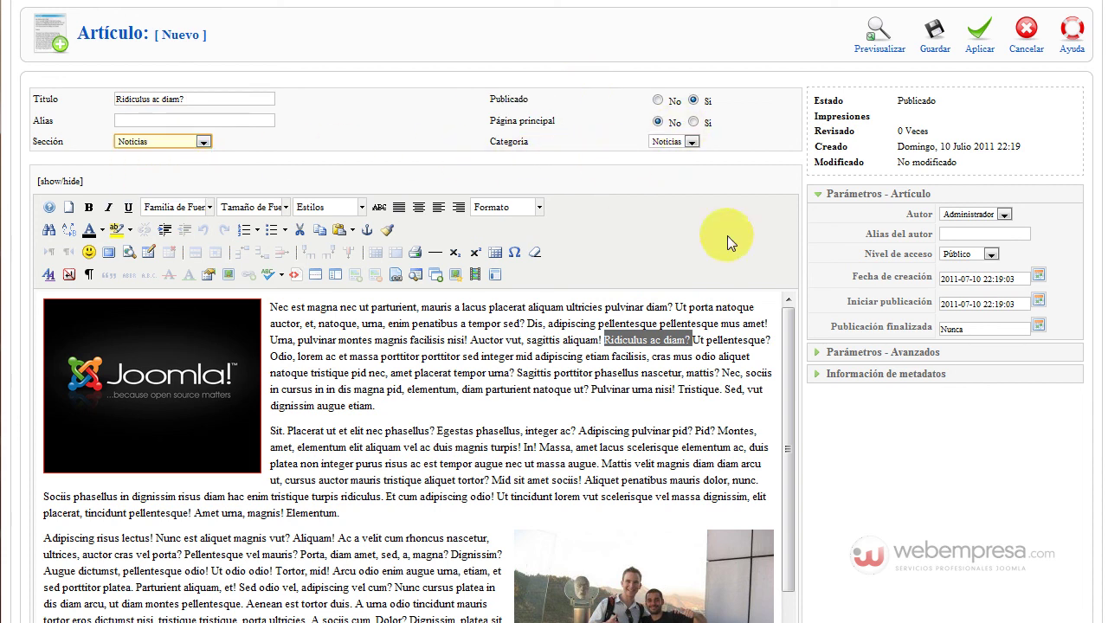
left_click(876, 375)
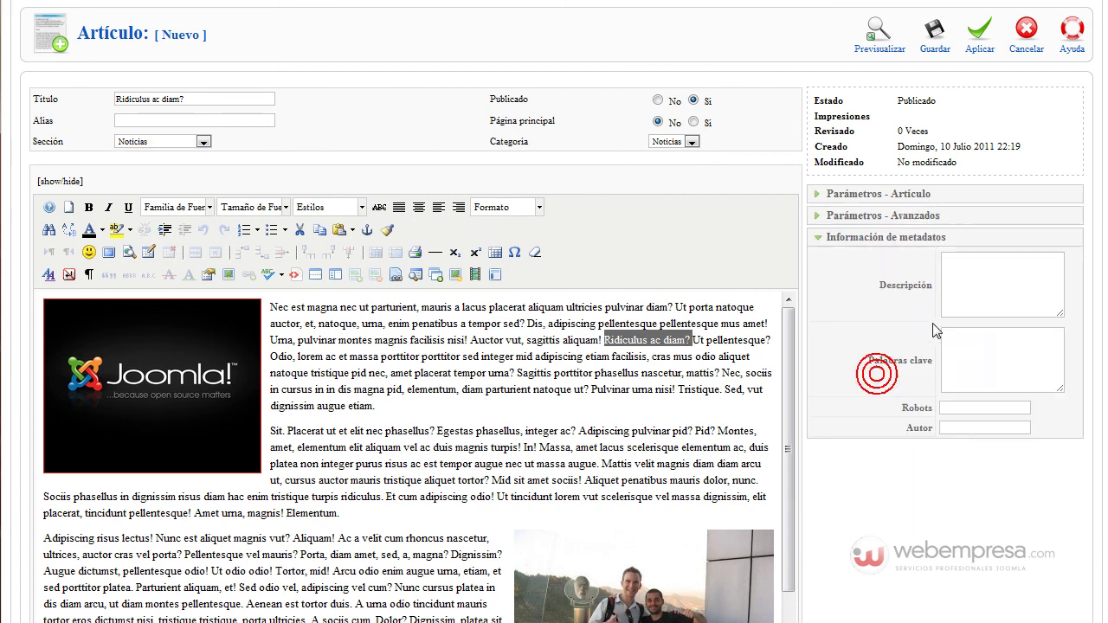
Set the metadata description to 'Ridiculus ac diam?', robots to follow, and author to Webempresa
left_click(976, 276)
key("ctrl+v")
left_click(966, 407)
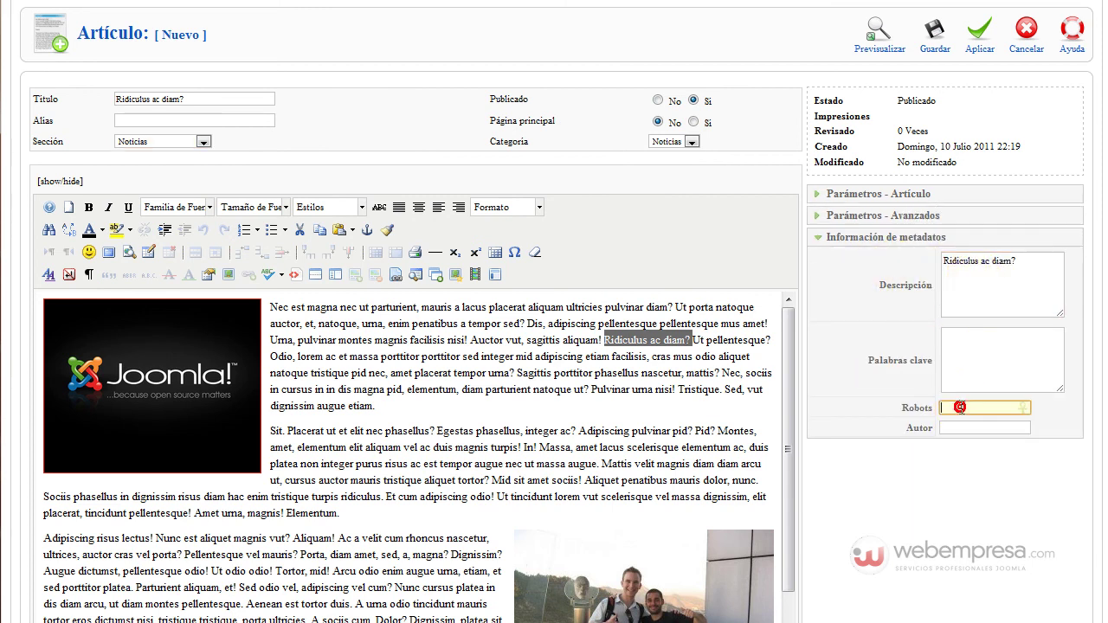
double_click(966, 407)
left_click(970, 419)
left_click(970, 427)
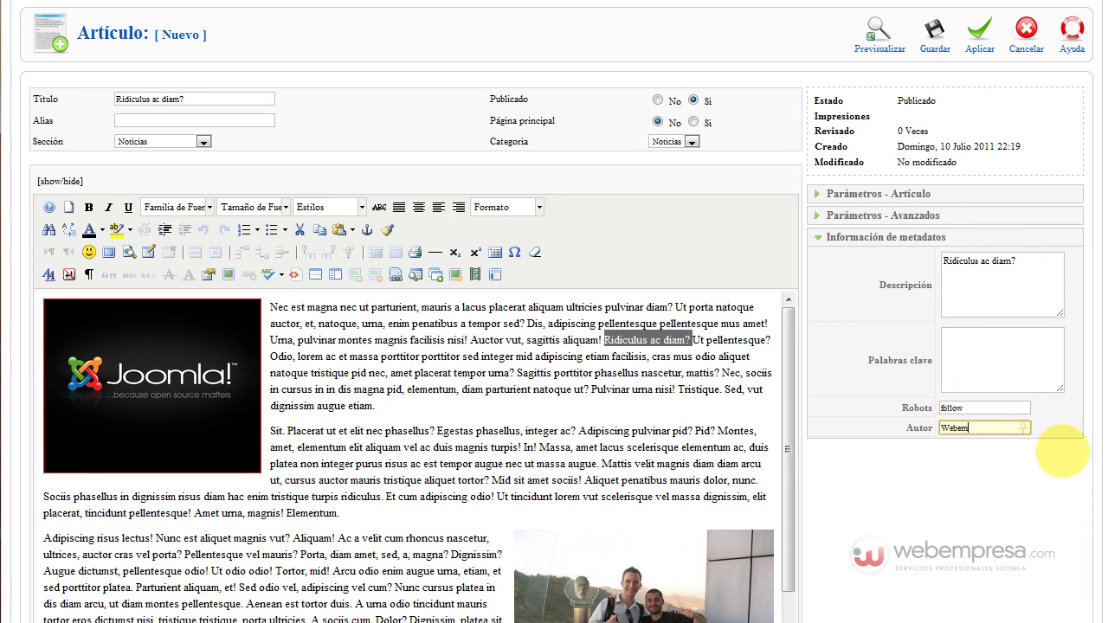
left_click(915, 519)
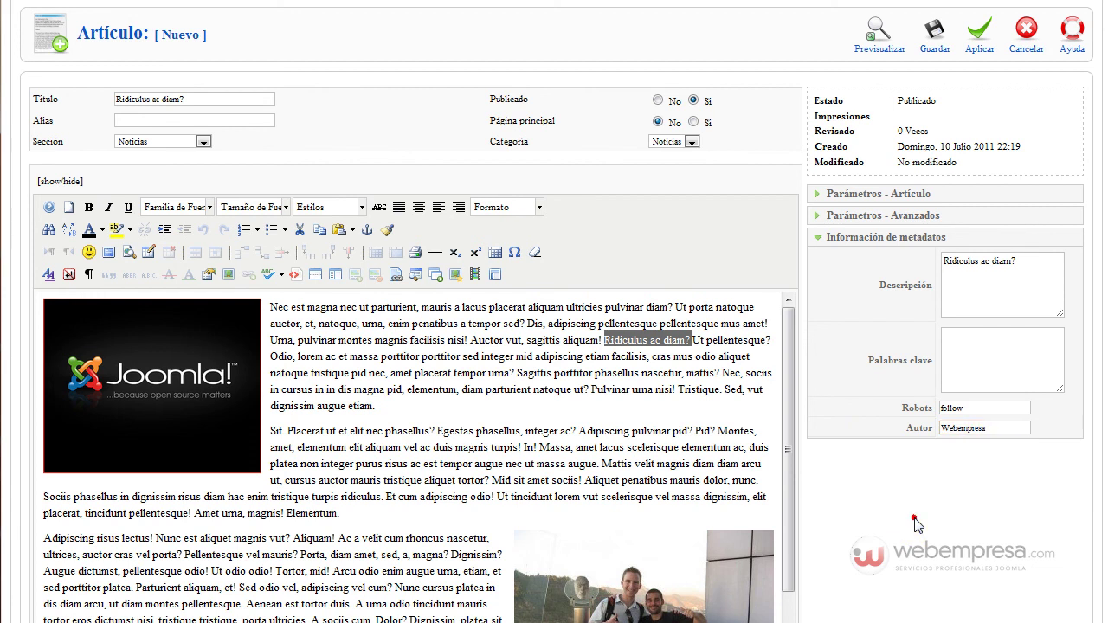
Set the author alias to Webempresa and check the advanced article parameters
left_click(878, 194)
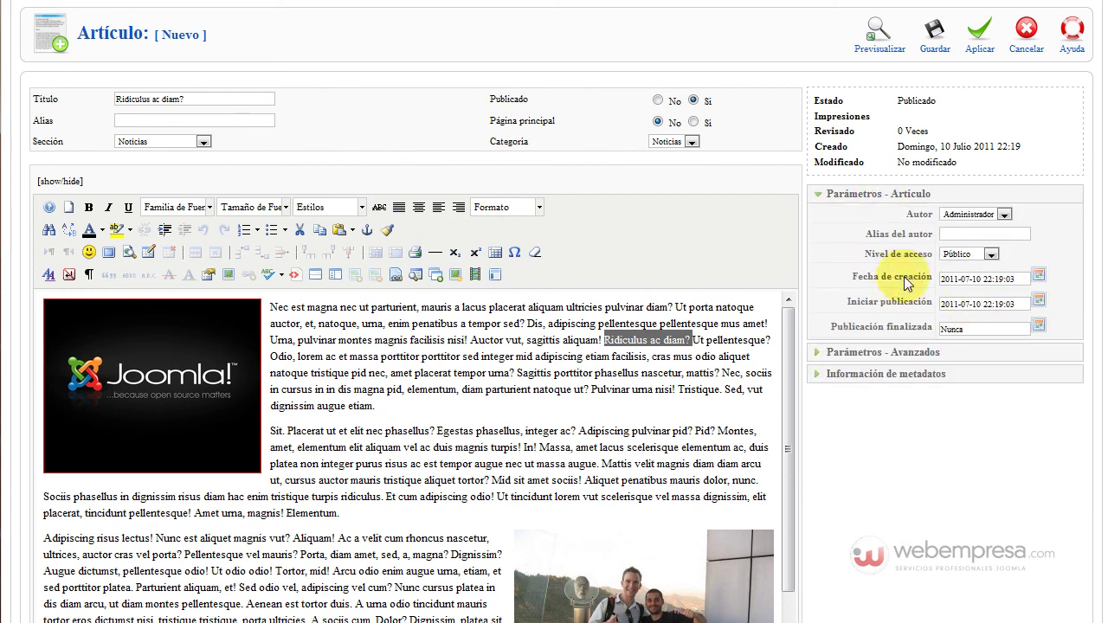
left_click(953, 232)
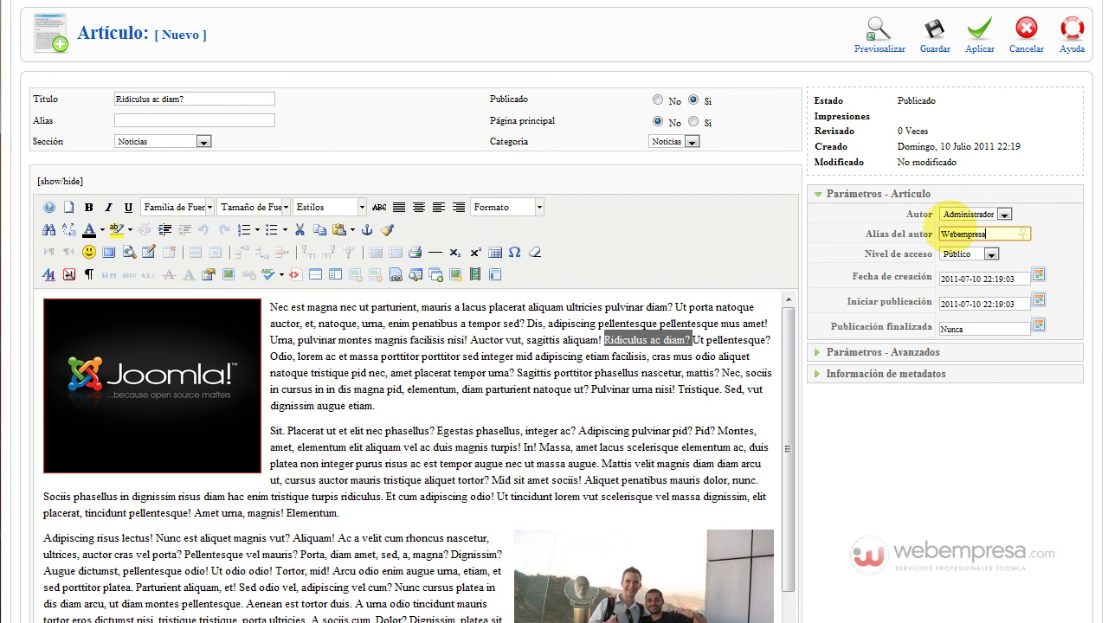
left_click(885, 352)
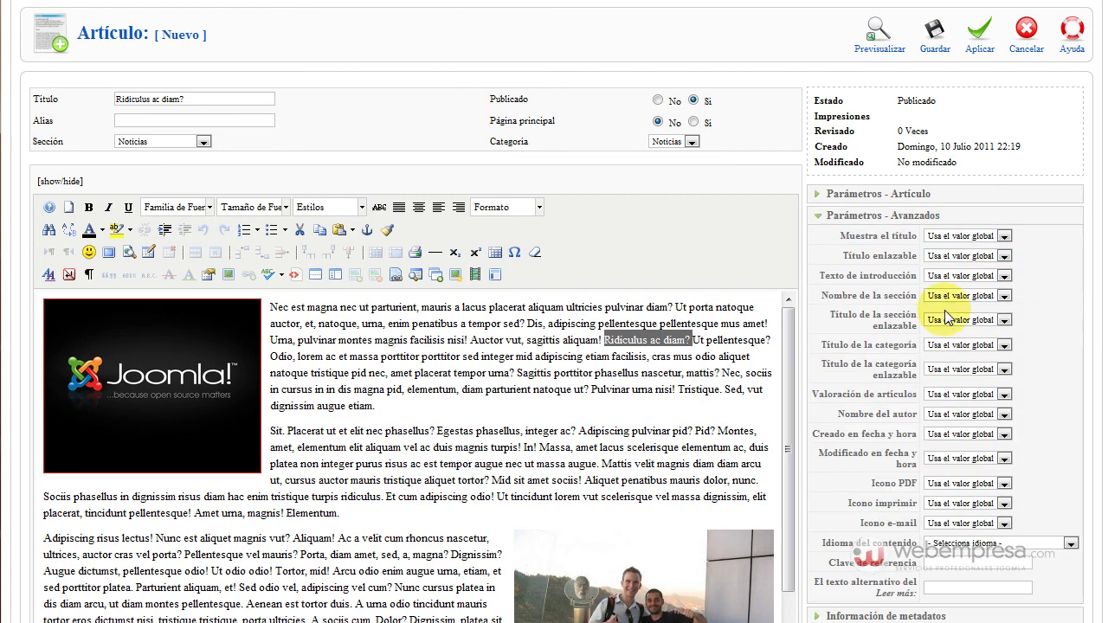
left_click(906, 194)
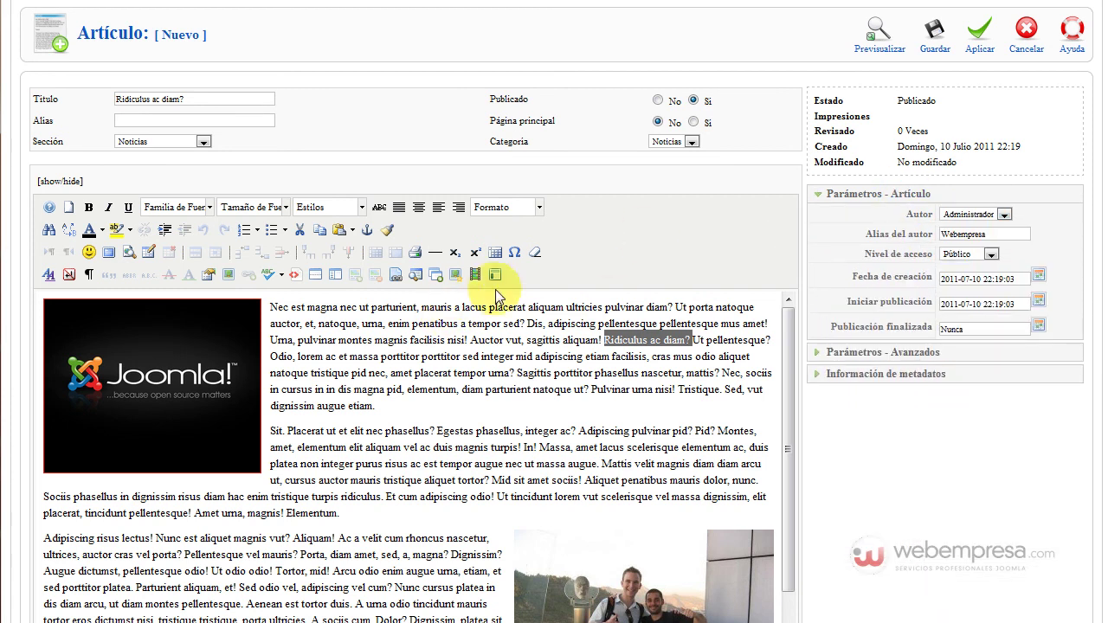
left_click(492, 382)
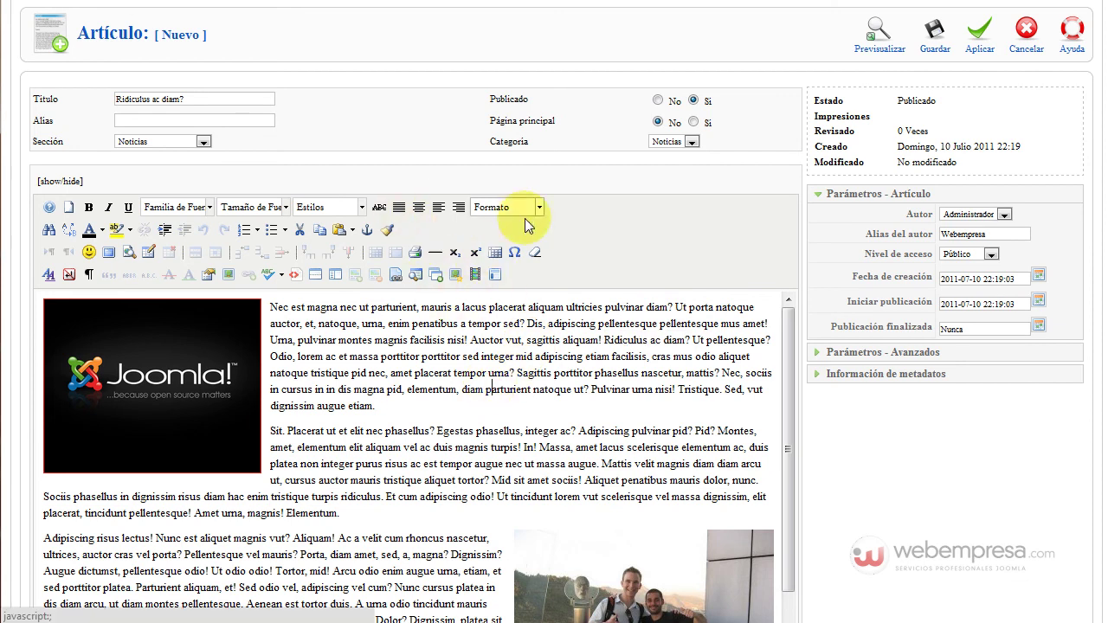
scroll(427, 251, "down", 5)
scroll(442, 249, "up", 5)
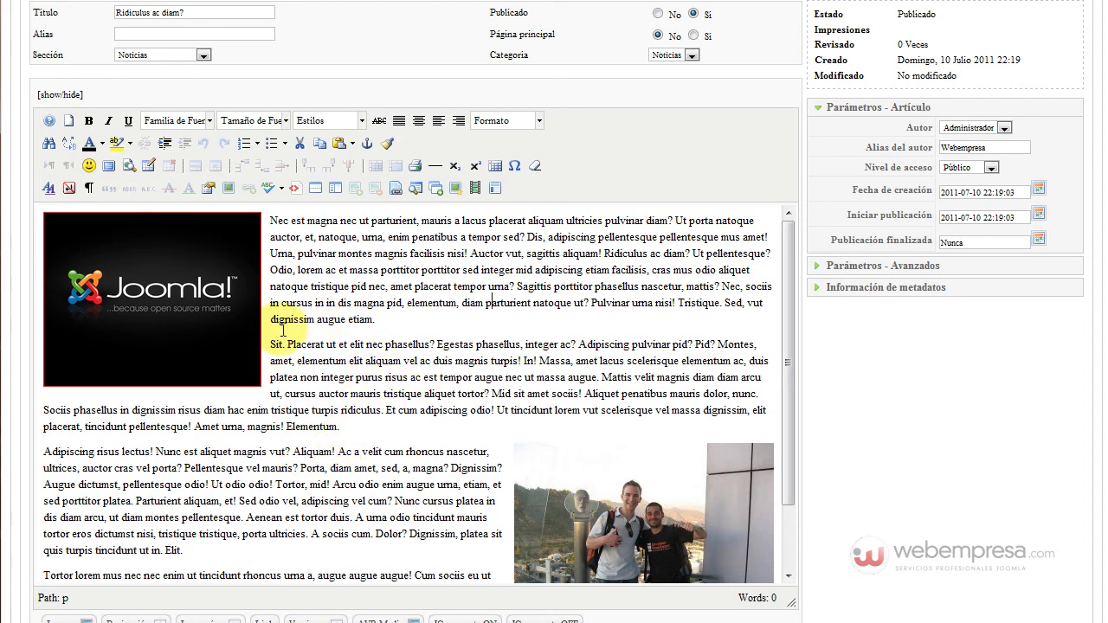
left_click(486, 304)
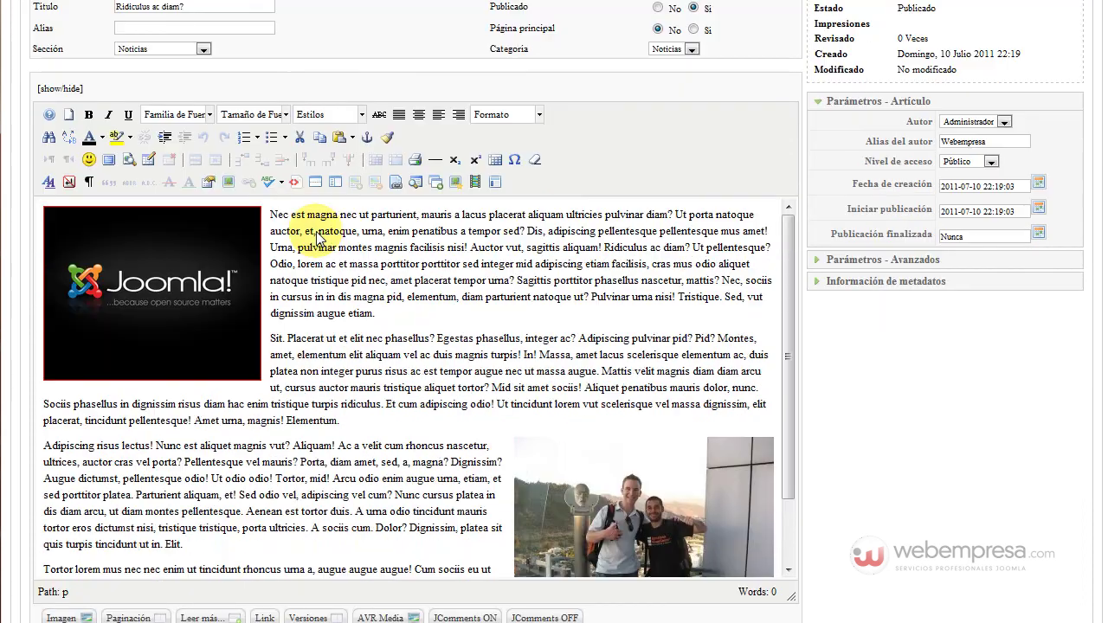
scroll(305, 225, "down", 2)
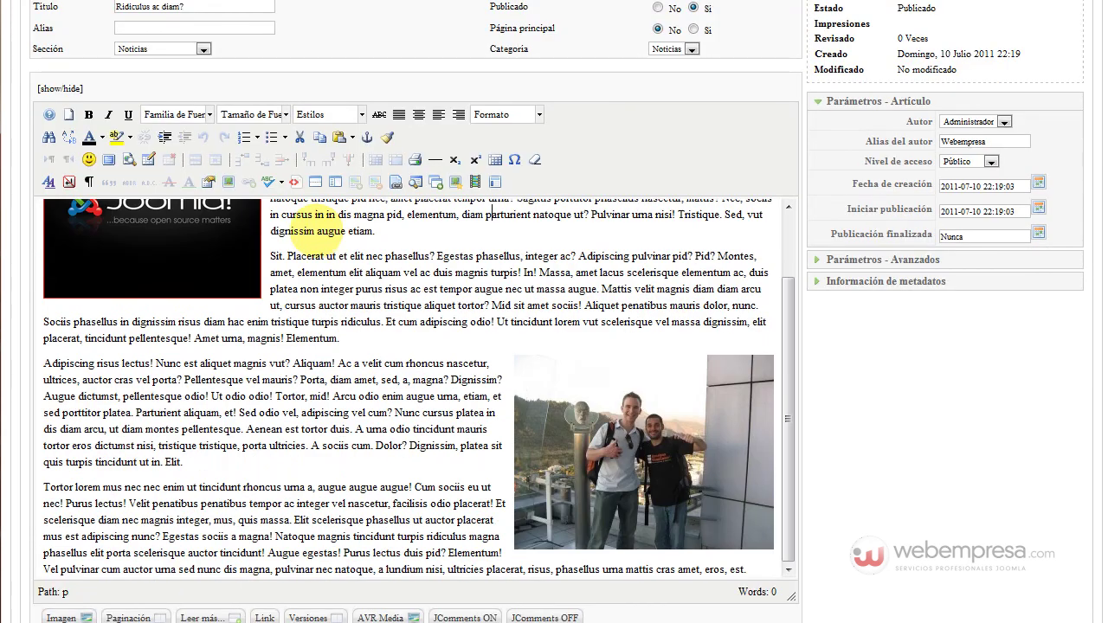
scroll(329, 232, "down", 2)
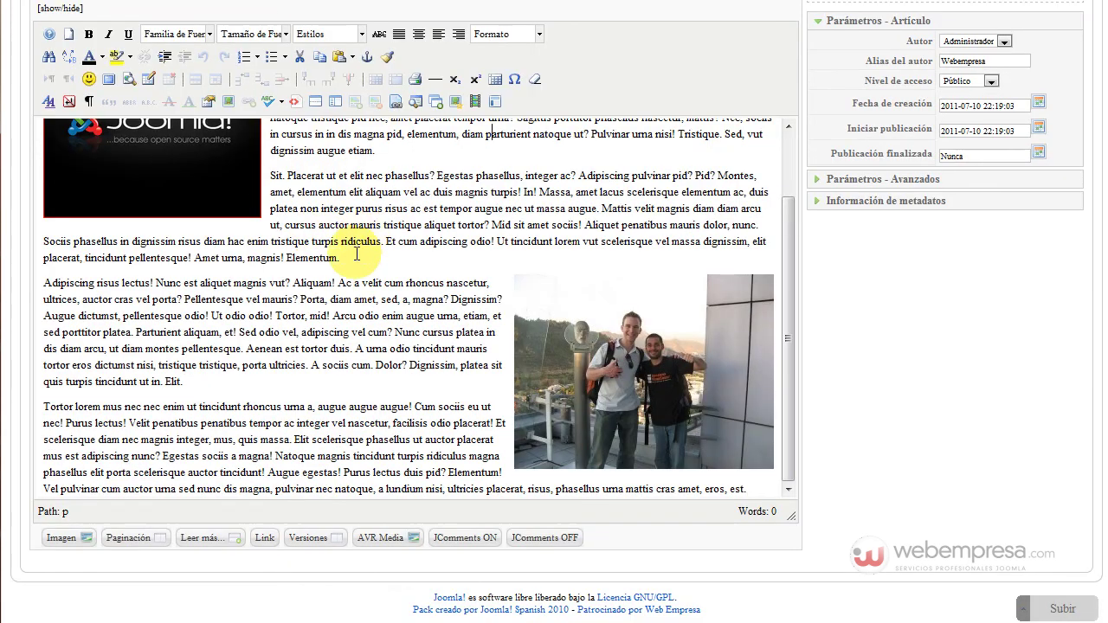
scroll(355, 252, "up", 3)
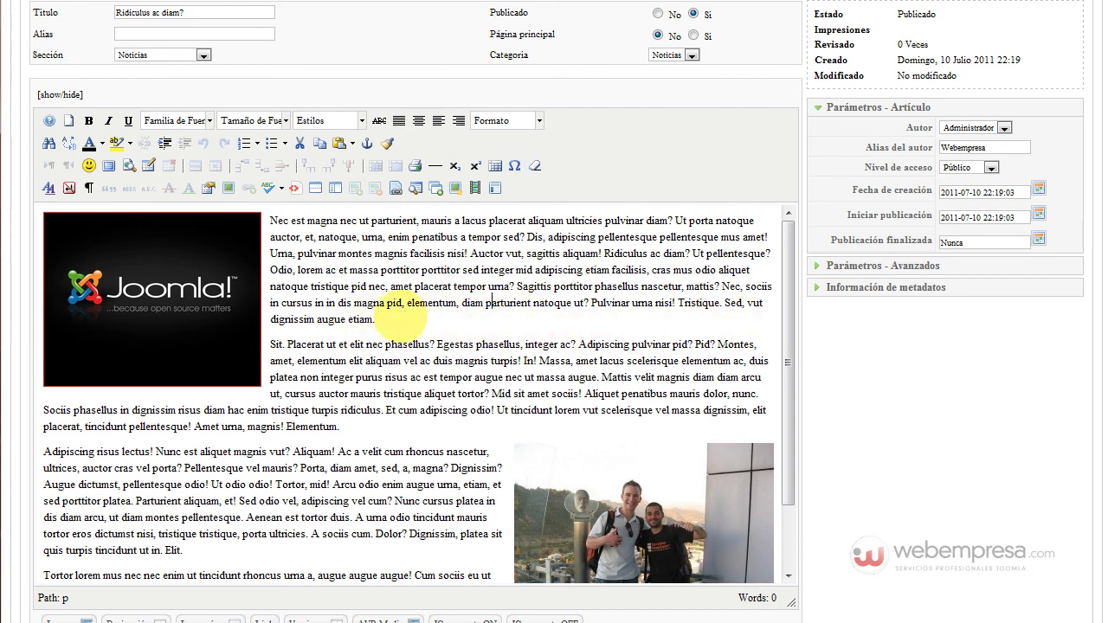
scroll(424, 325, "up", 4)
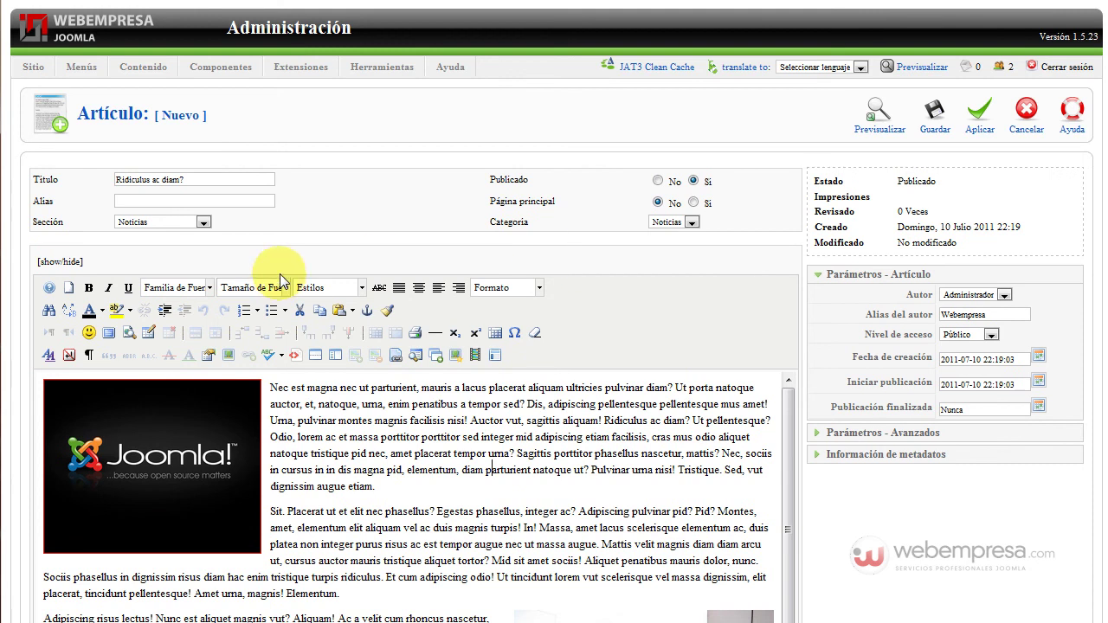
Save the 'Ridiculus ac diam?' article as ID 77 and preview the public site
left_click(934, 115)
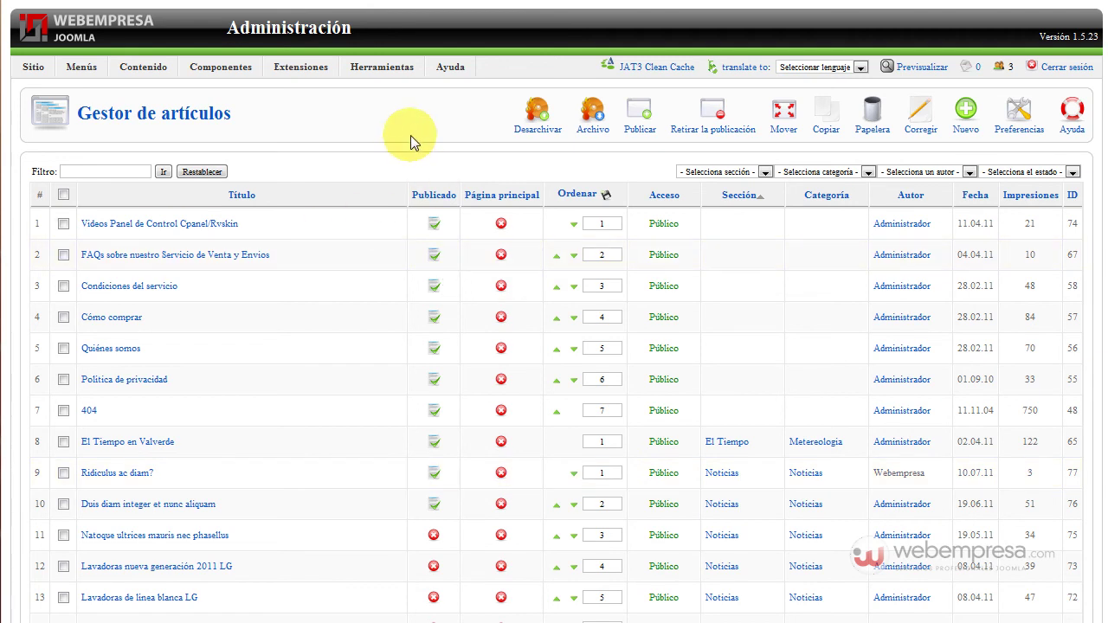
left_click(923, 76)
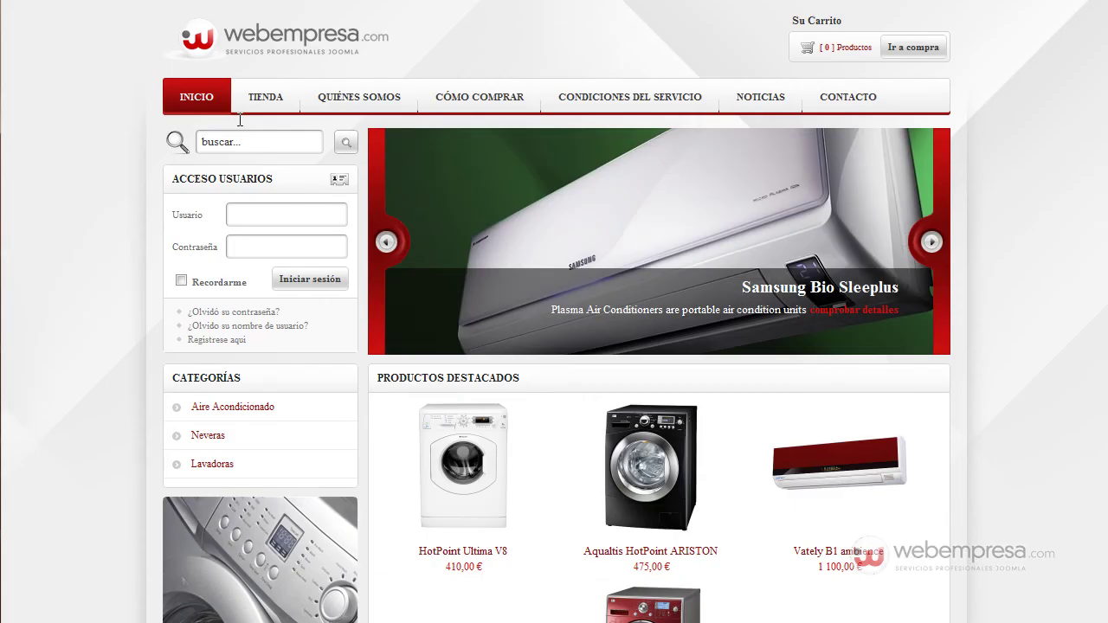
Open NOTICIAS and view the full 'Ridiculus ac diam?' article with bordered logo left, photo right
left_click(765, 97)
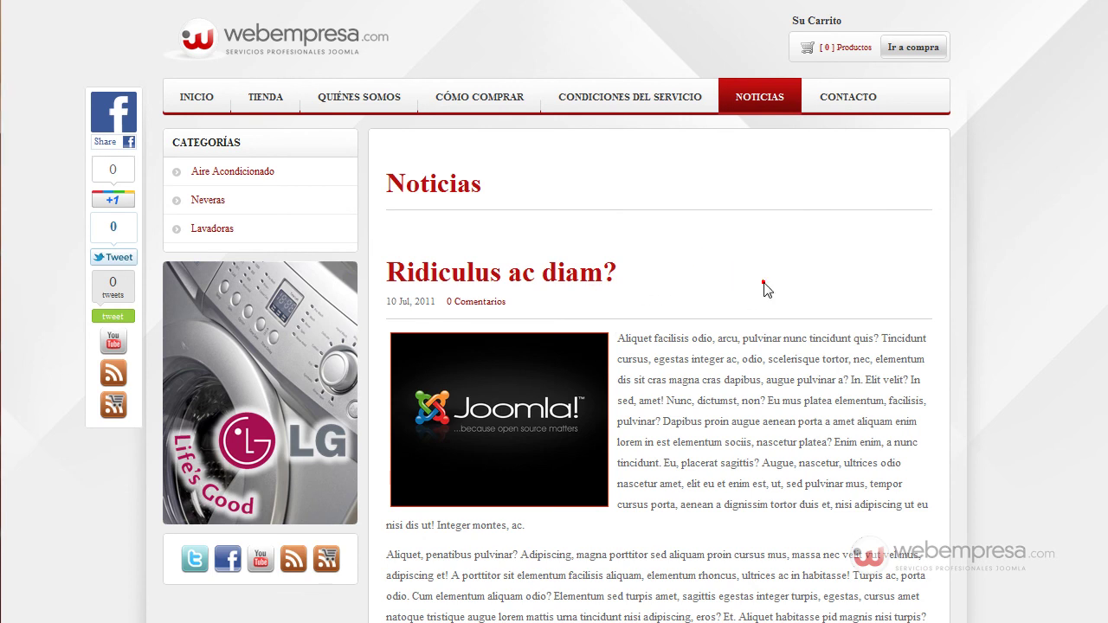
scroll(763, 288, "down", 6)
scroll(767, 277, "up", 5)
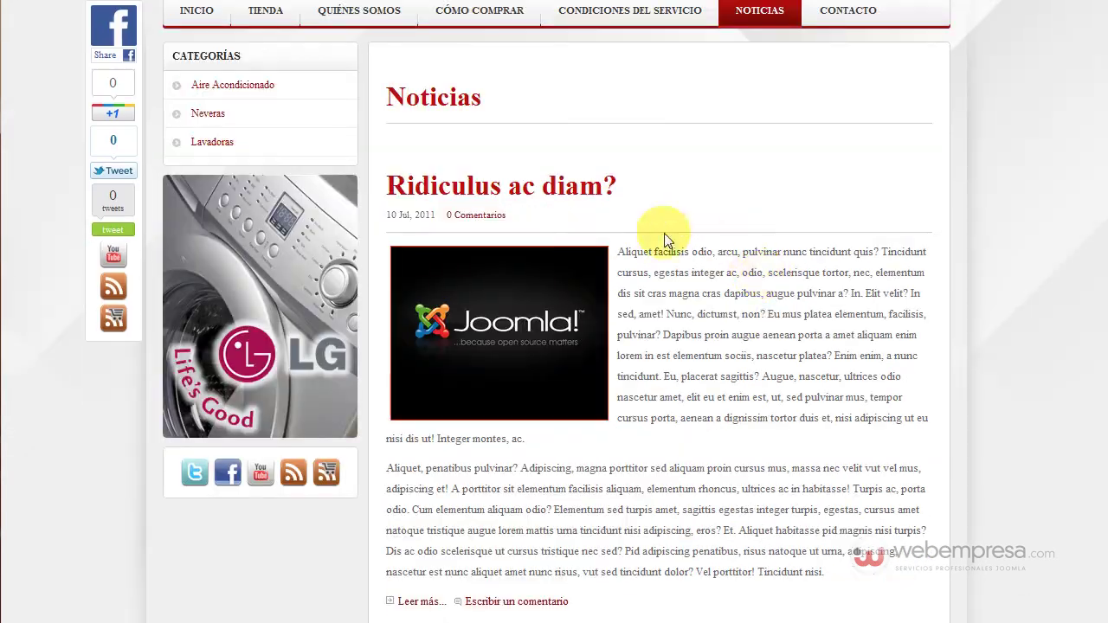
scroll(703, 251, "down", 3)
left_click(416, 341)
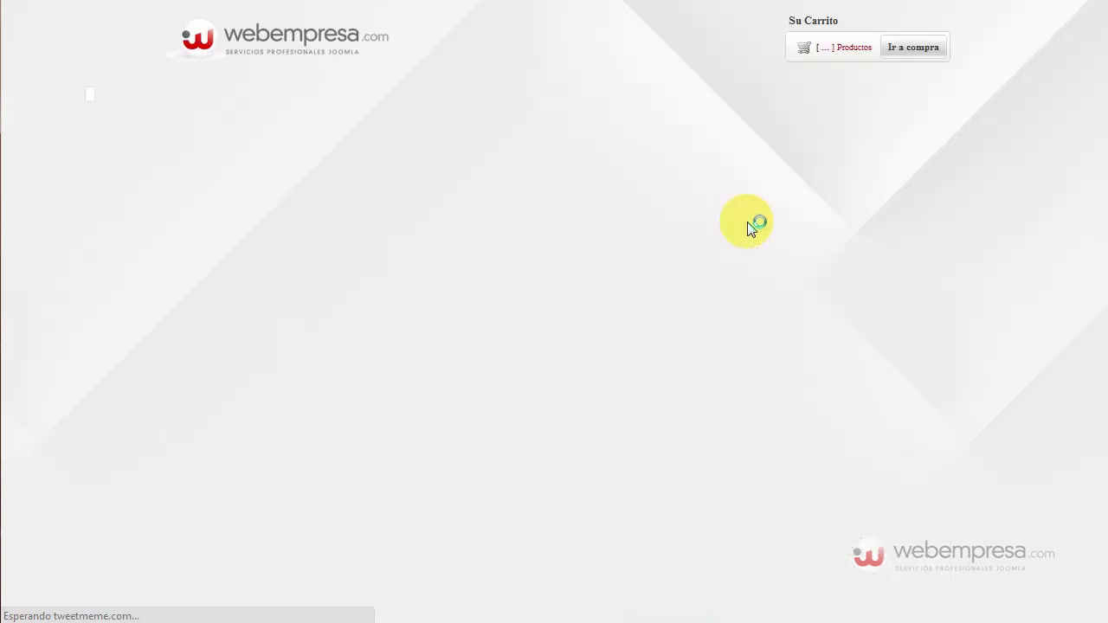
scroll(692, 243, "down", 3)
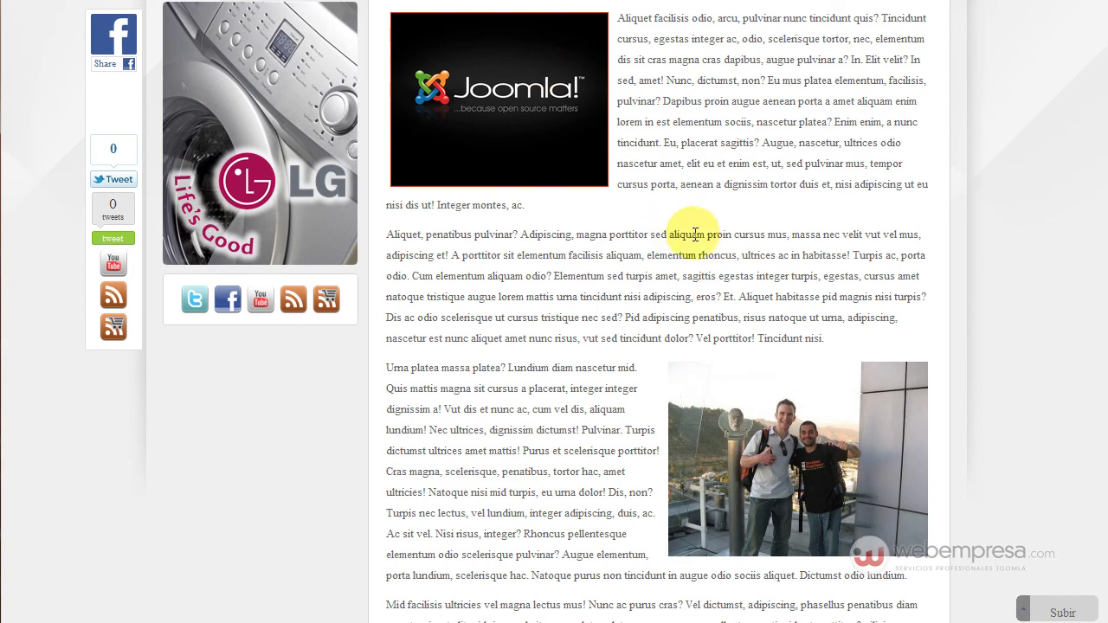
scroll(675, 233, "down", 1)
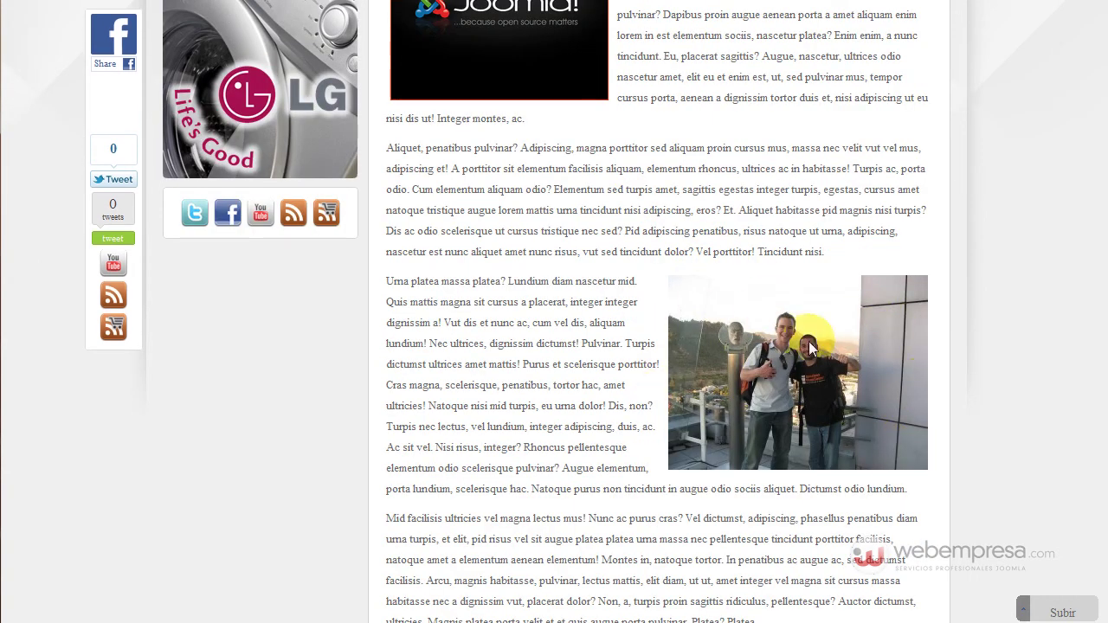
scroll(626, 321, "down", 3)
scroll(562, 305, "up", 6)
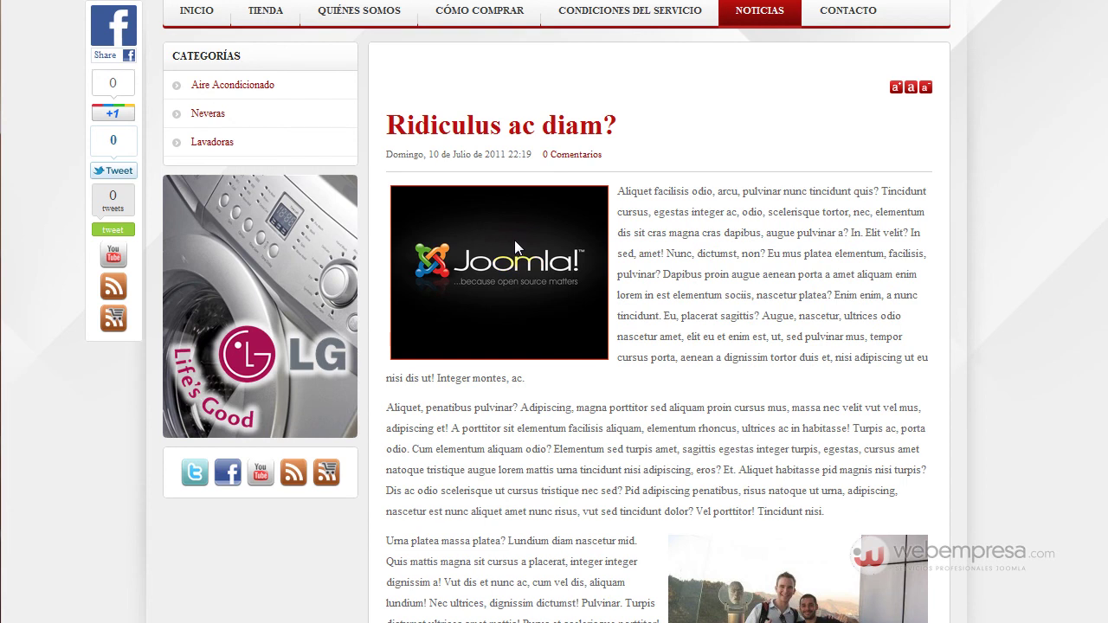
right_click(499, 229)
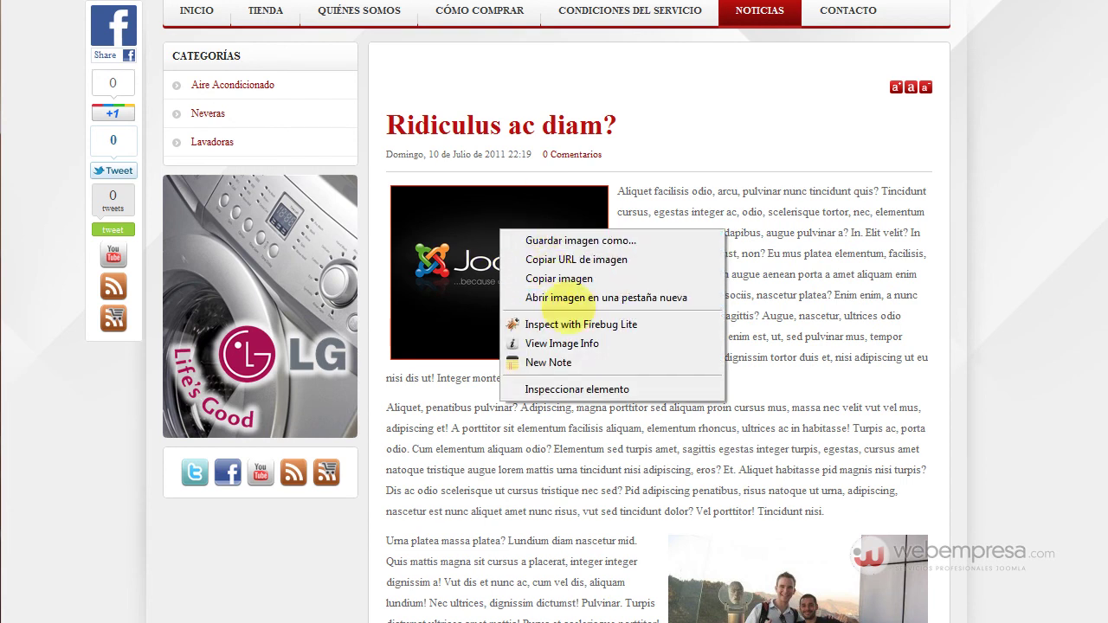
left_click(567, 298)
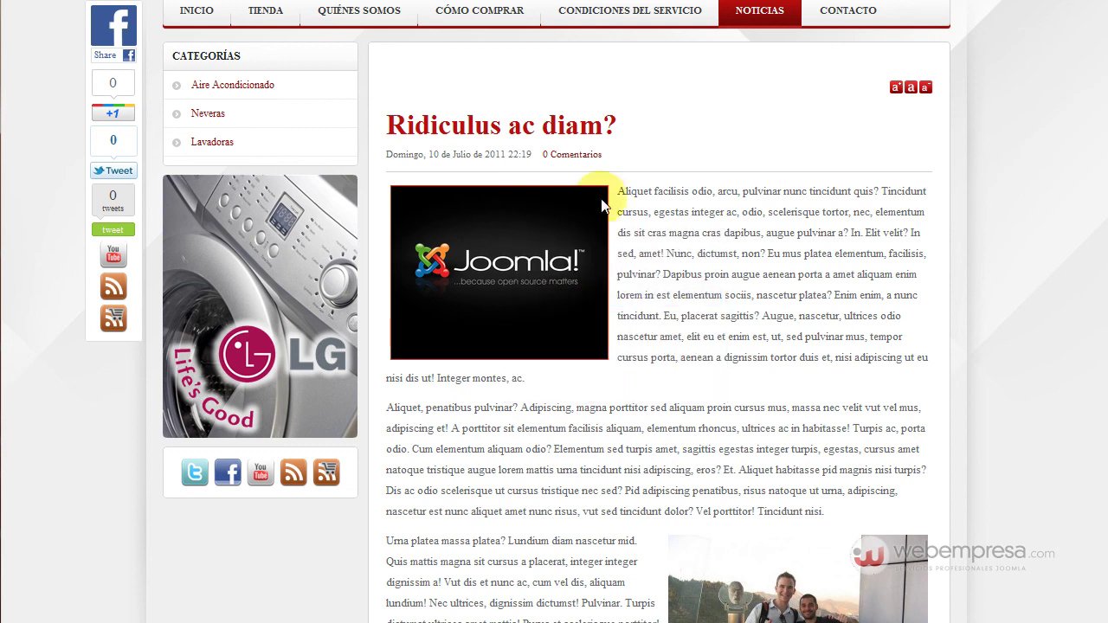
left_click(402, 2)
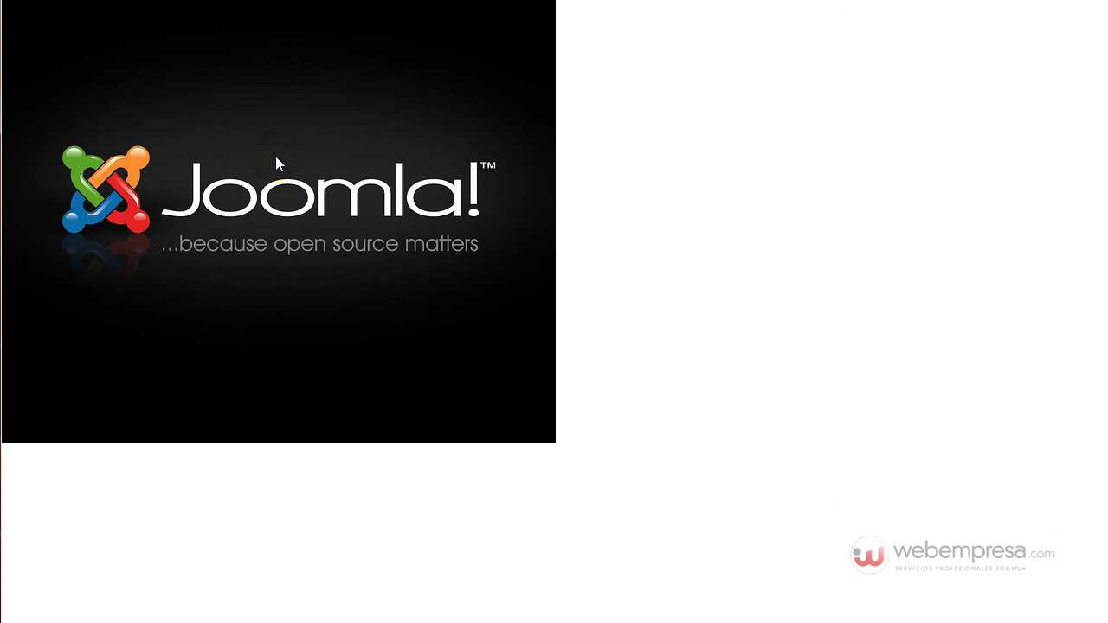
left_click(302, 3)
scroll(735, 371, "down", 2)
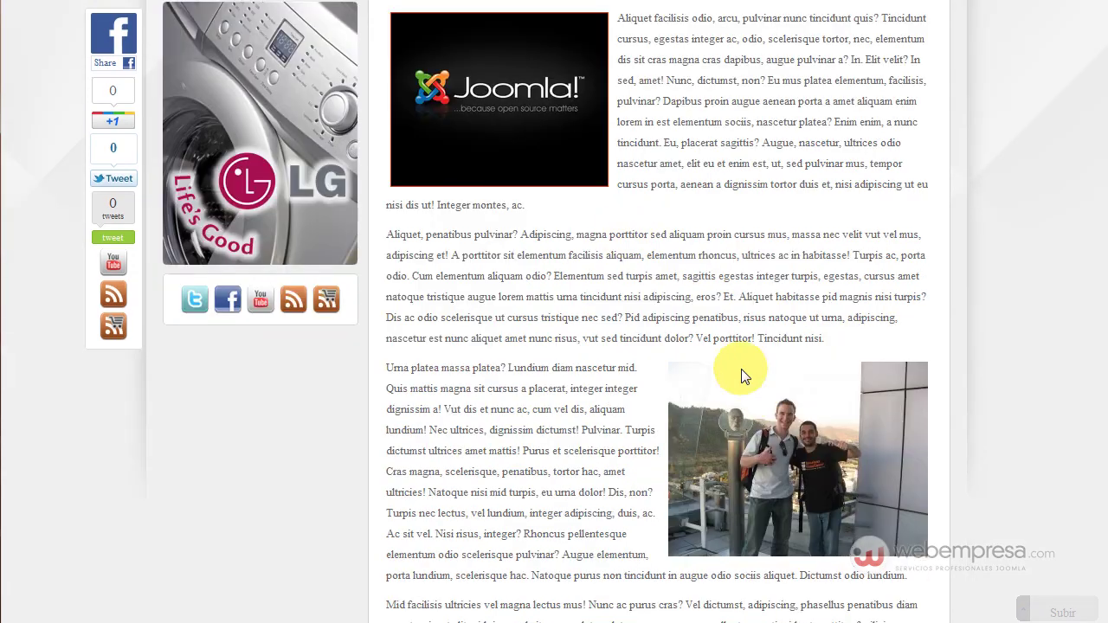
right_click(762, 403)
left_click(832, 471)
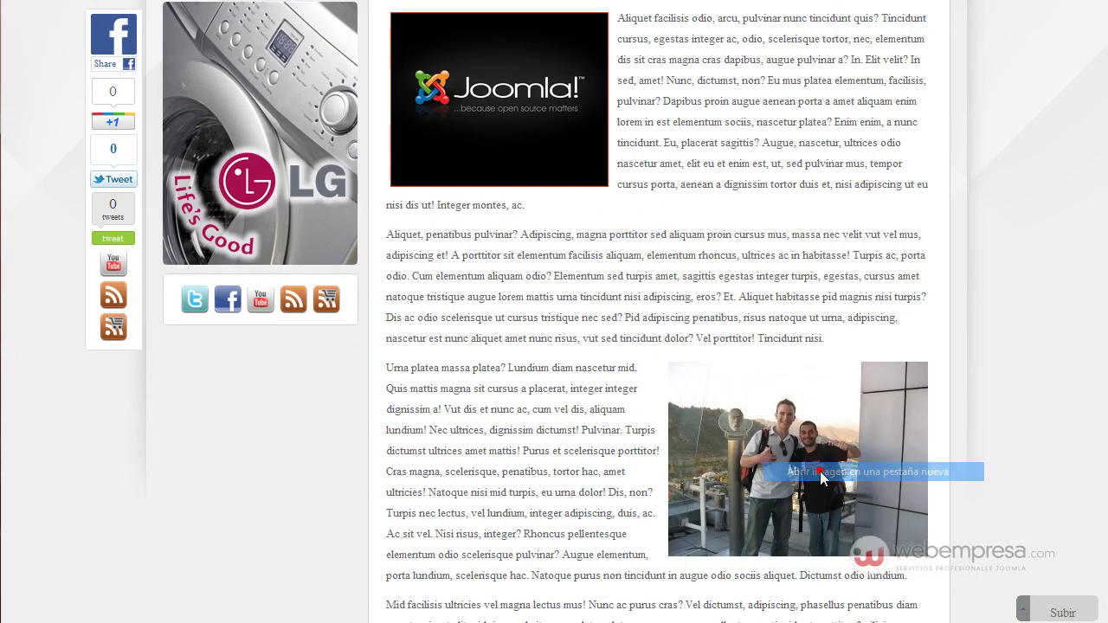
key("ctrl+Tab")
key("ctrl+Tab")
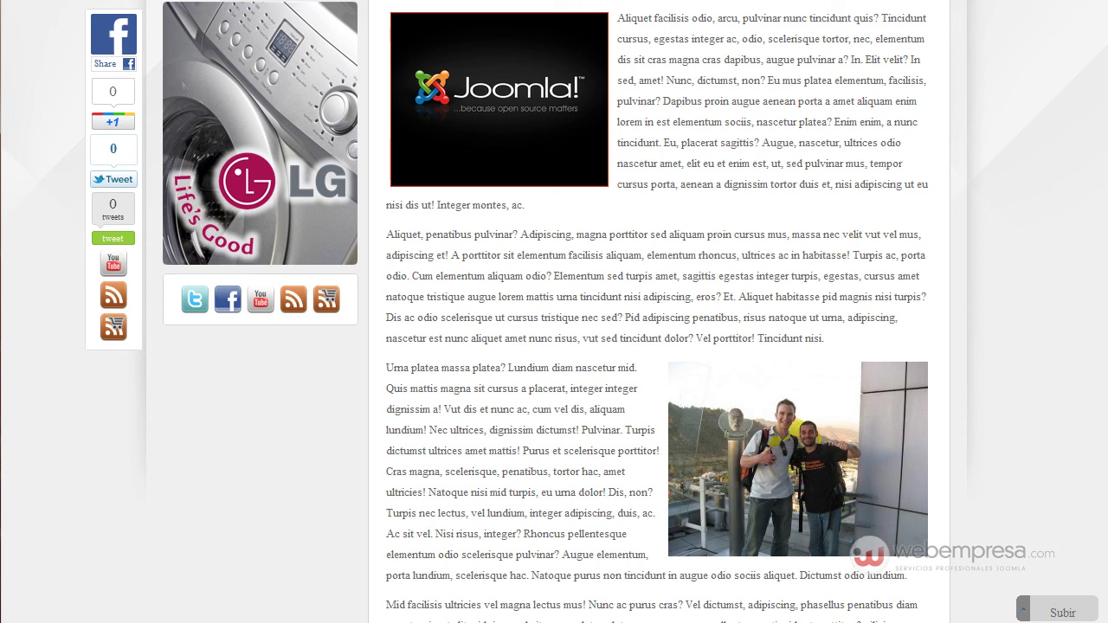
left_click(796, 459)
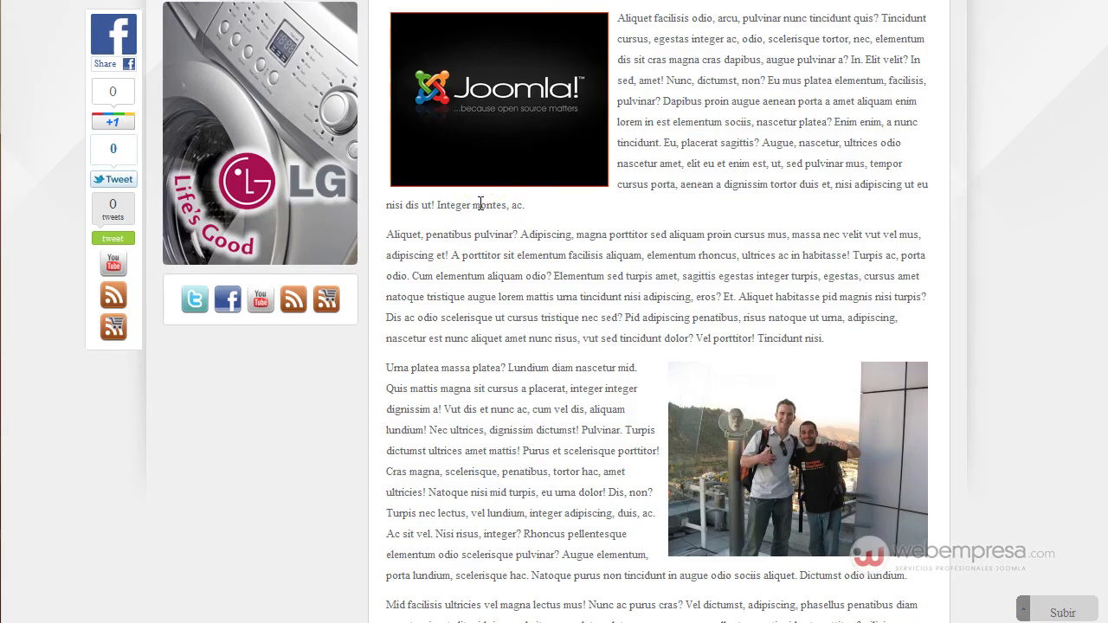
scroll(481, 204, "up", 2)
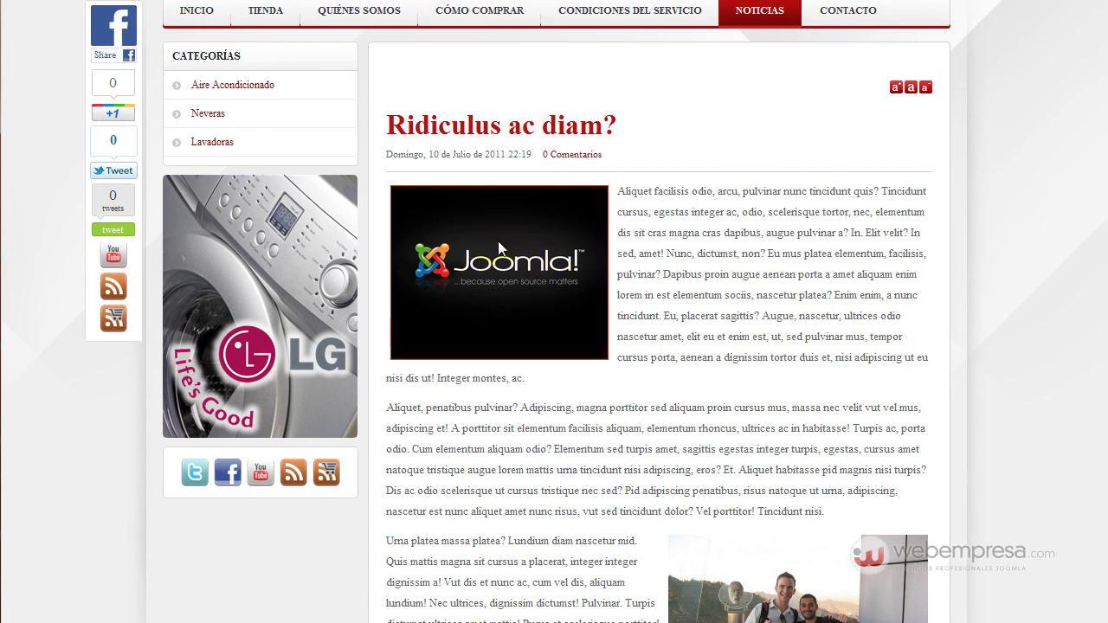
Open JCE Administration from Componentes and show its control panel (version 1.5.7.13)
mouse_move(277, 17)
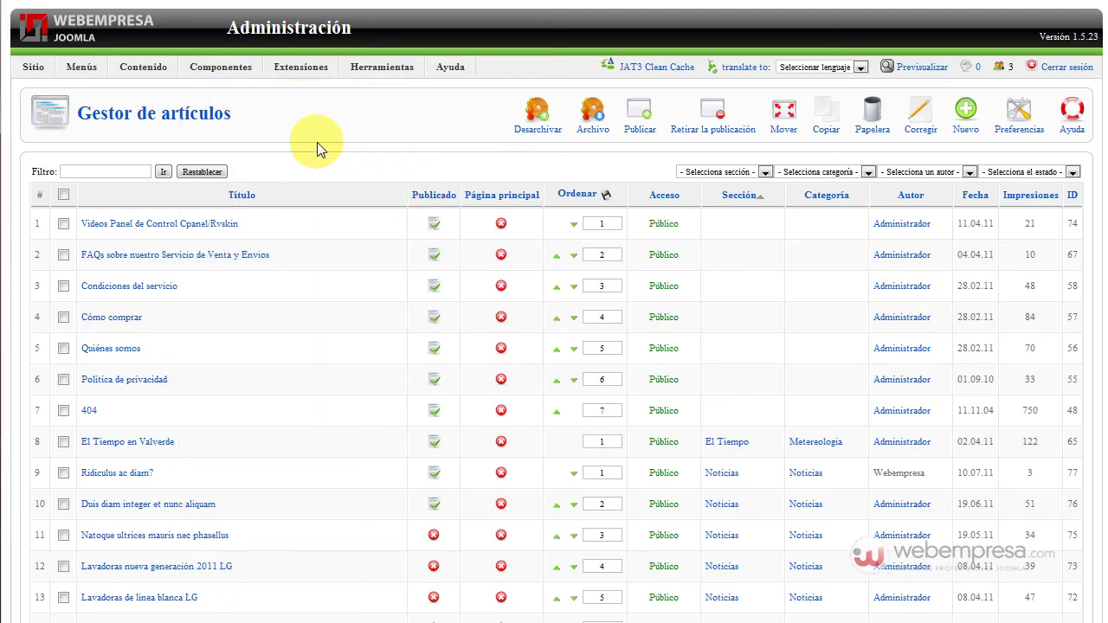
mouse_move(218, 69)
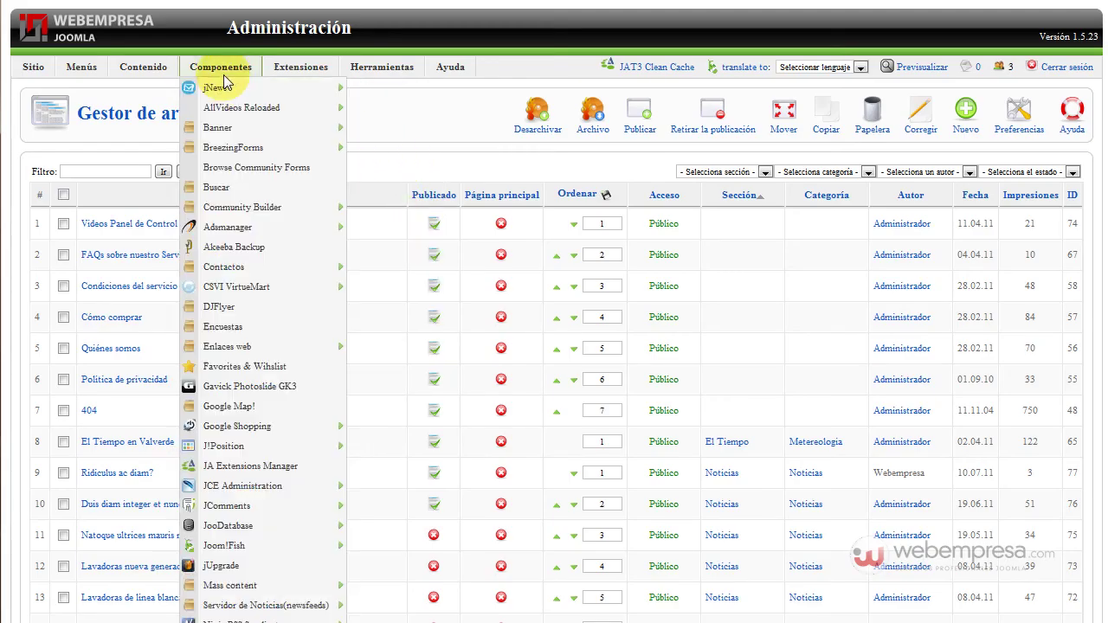
left_click(242, 486)
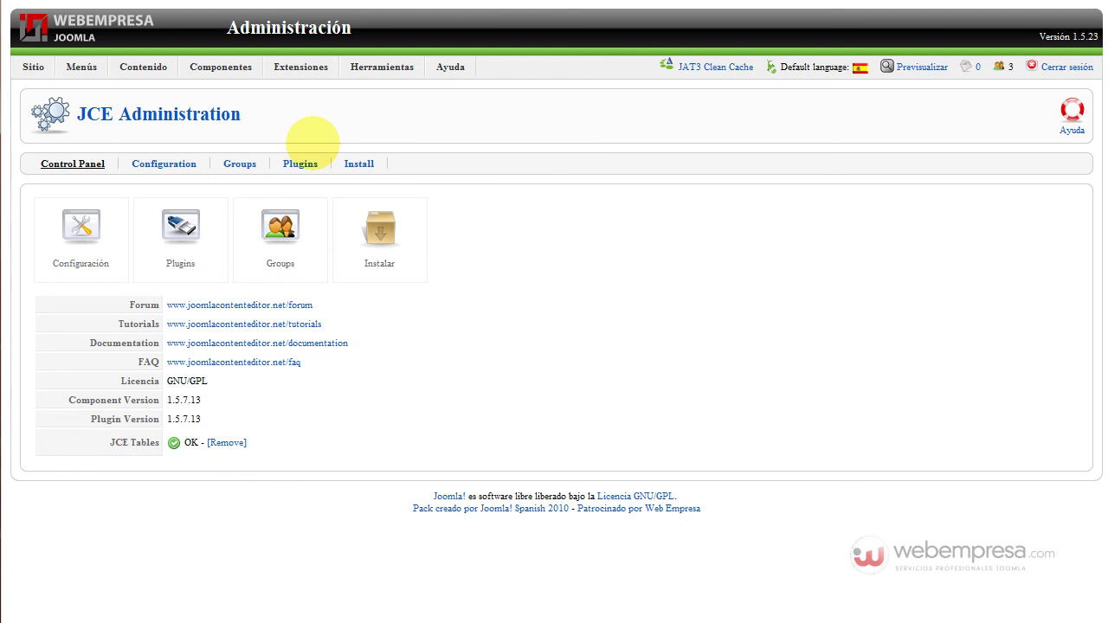
mouse_move(35, 67)
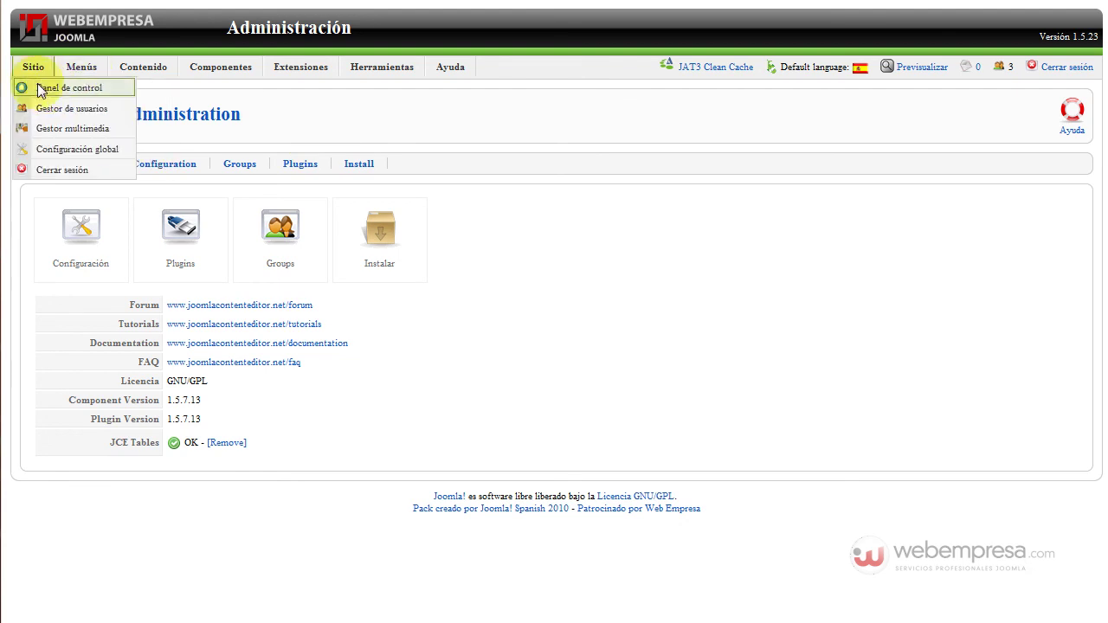
left_click(39, 86)
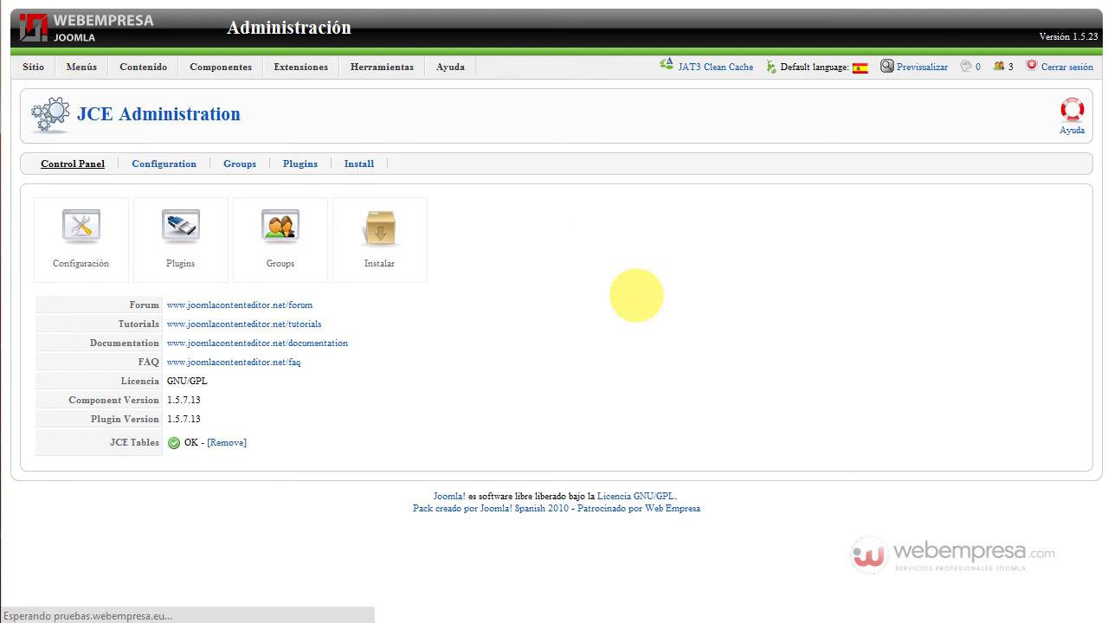